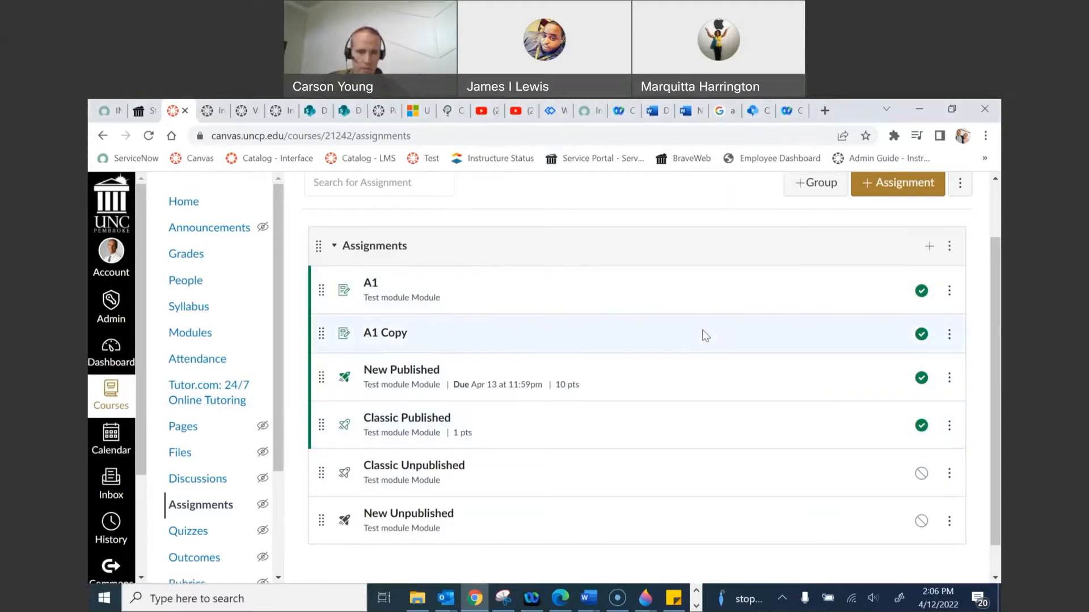
Go to the TestCourse101 home page and enter Student View
scroll(793, 332, up, 2)
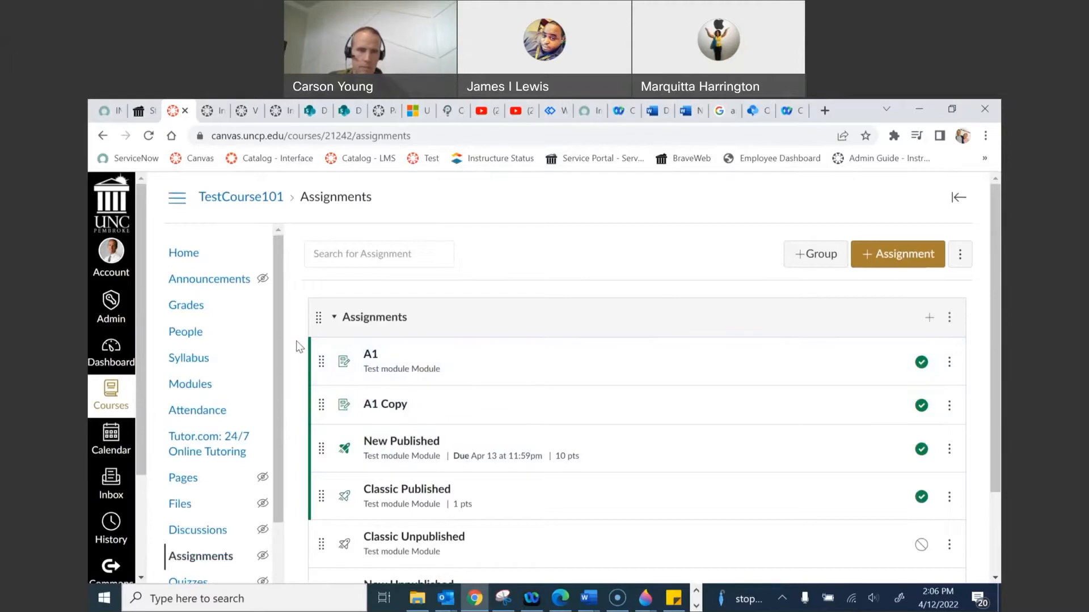
click(183, 254)
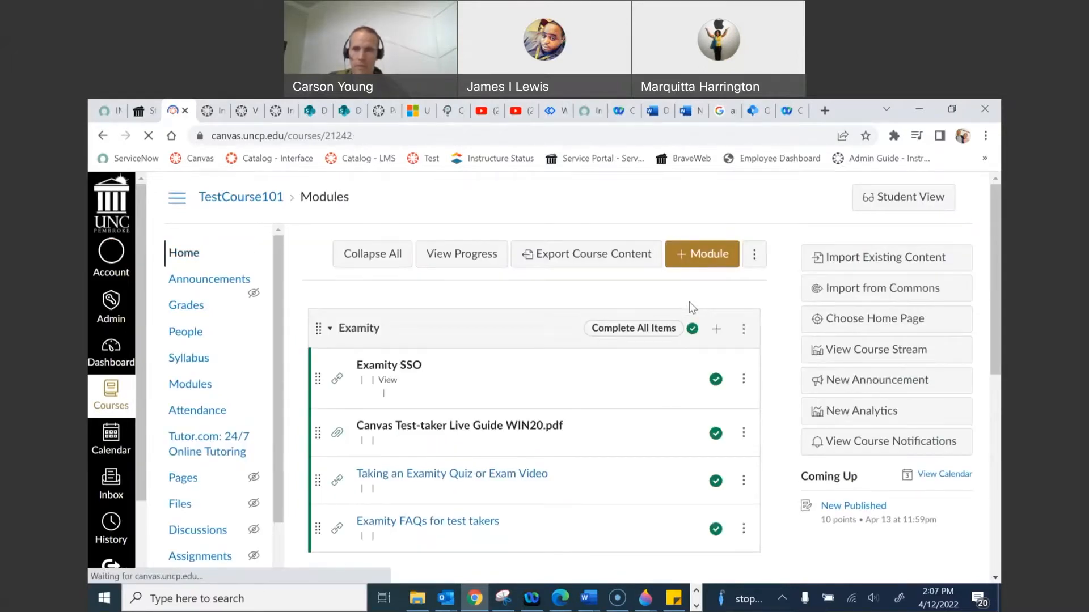
click(876, 197)
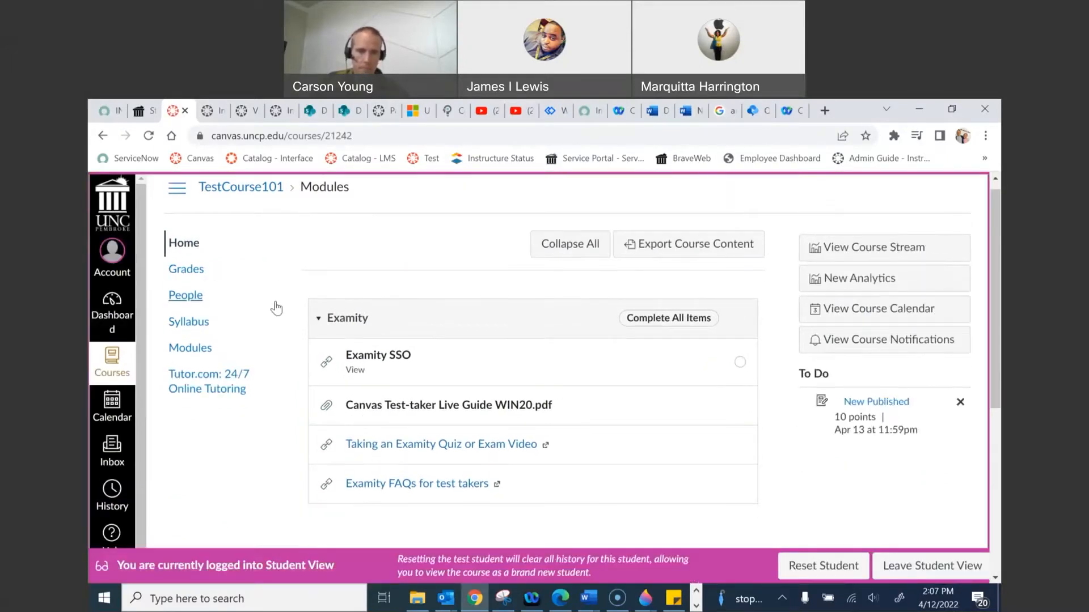
Open the New Published quiz from the Test module and begin the attempt as the test student
scroll(275, 309, down, 5)
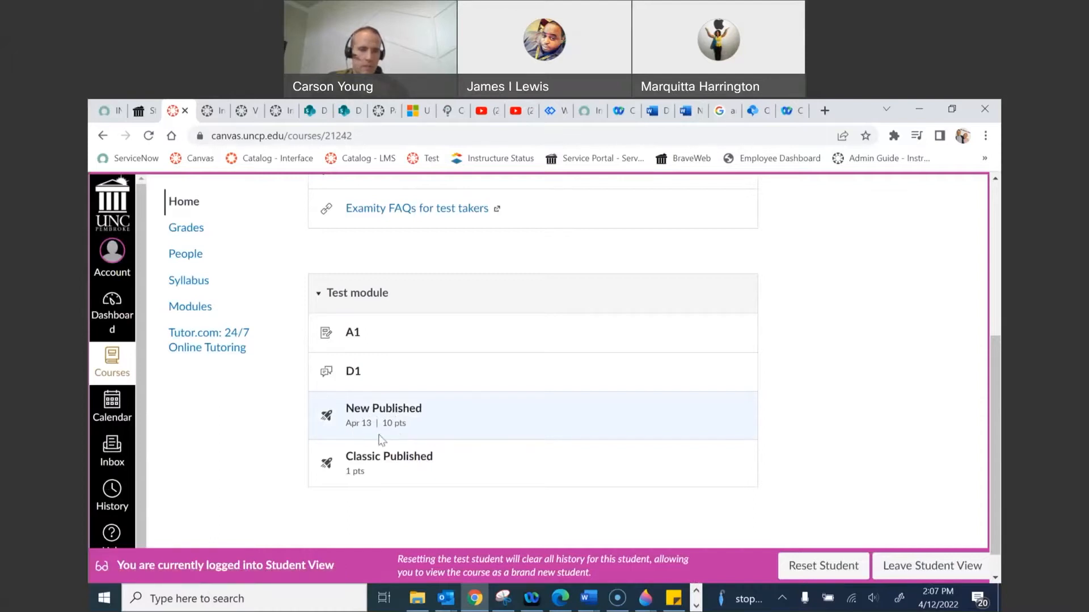
click(392, 413)
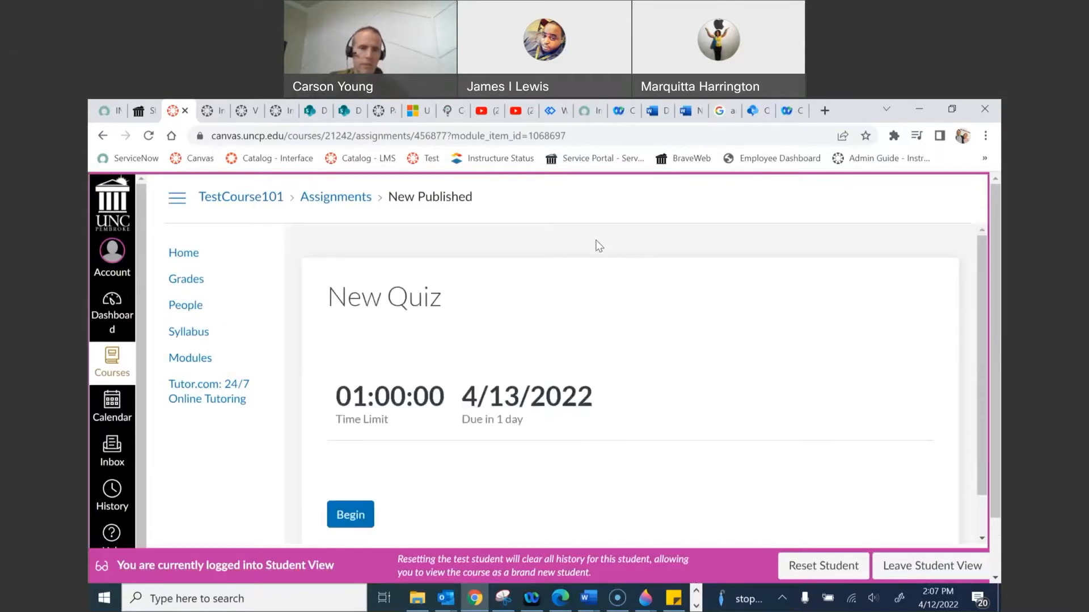
scroll(584, 232, down, 1)
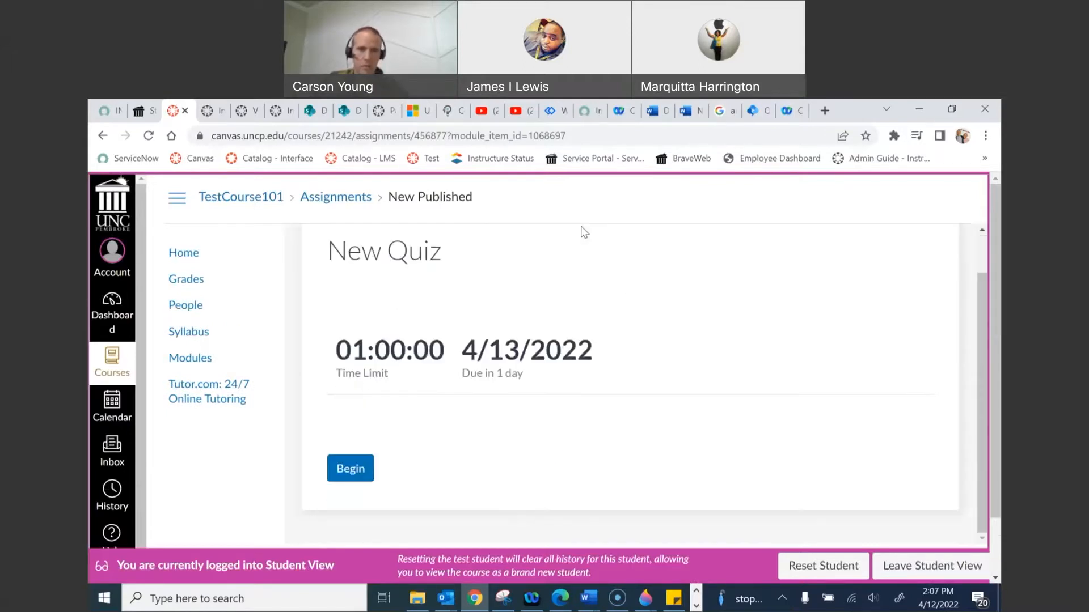
scroll(584, 232, up, 1)
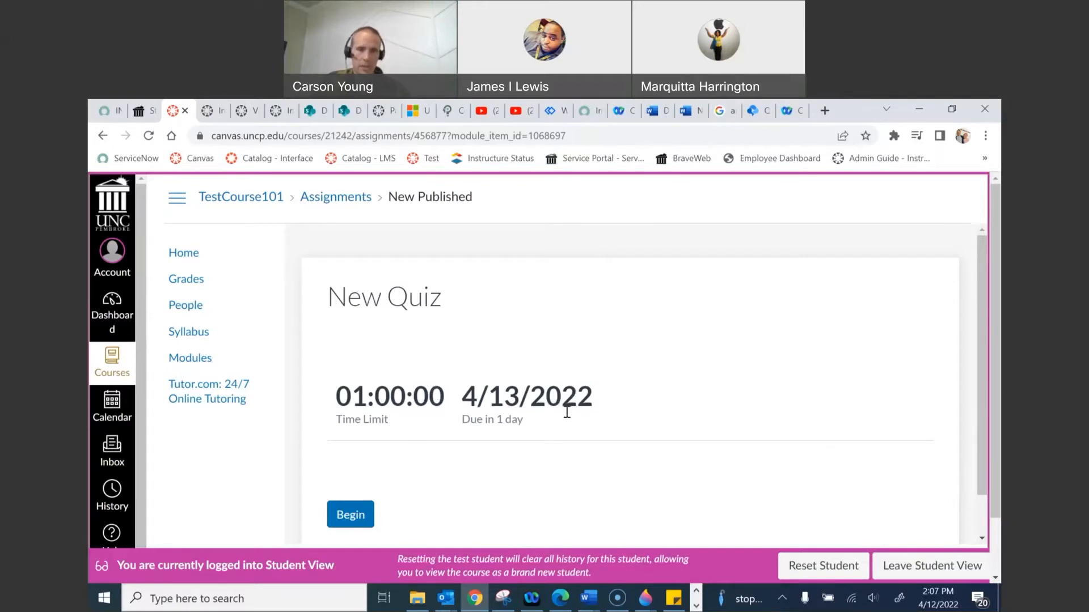
scroll(566, 412, down, 1)
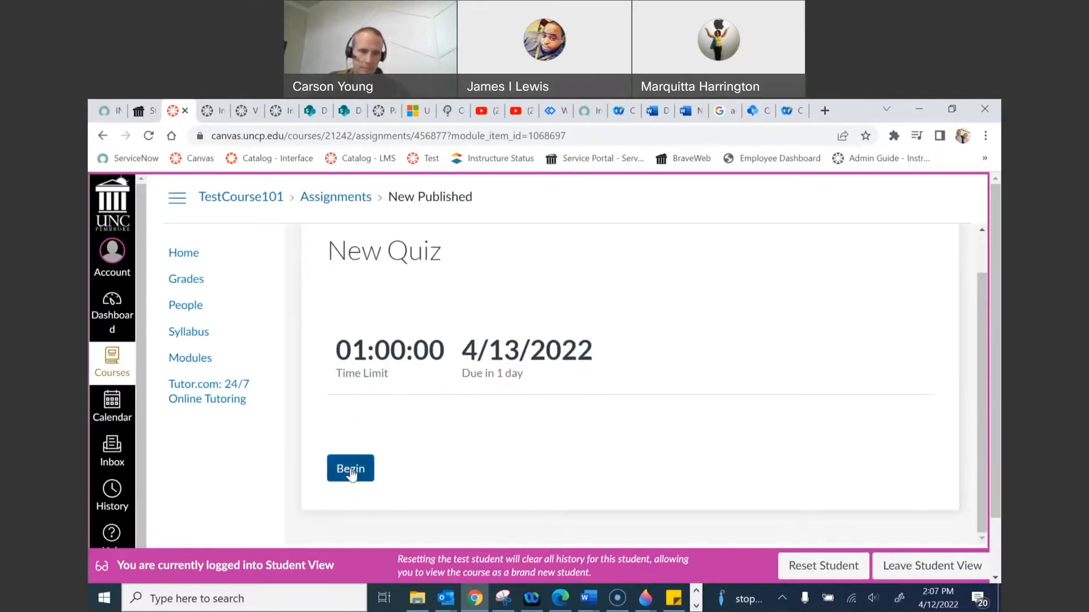
click(350, 470)
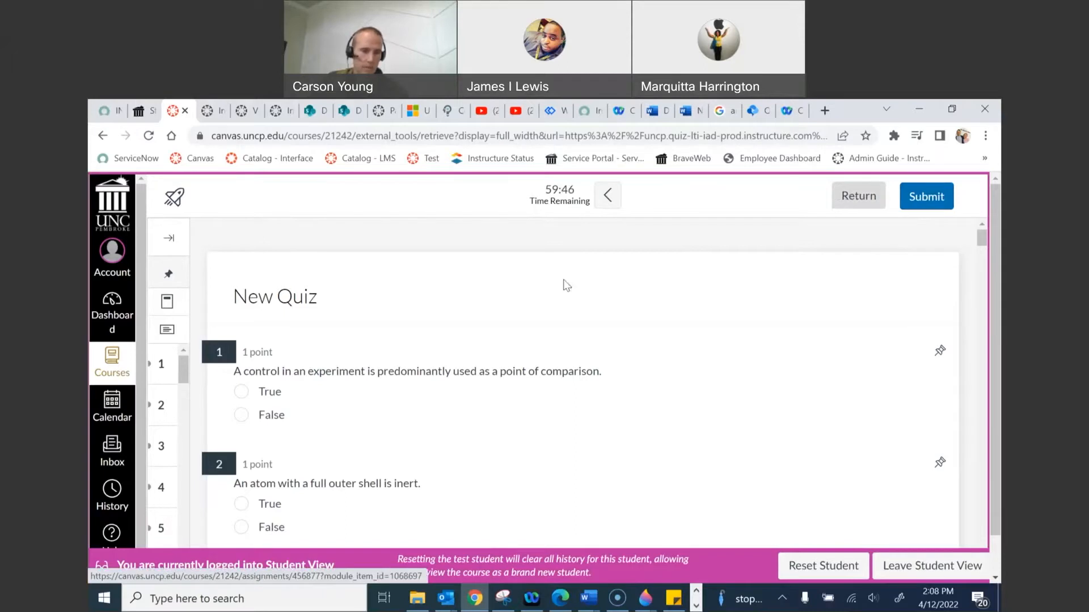
Look over the first quiz questions and jump directly to question 21 through the question navigation
scroll(366, 353, down, 3)
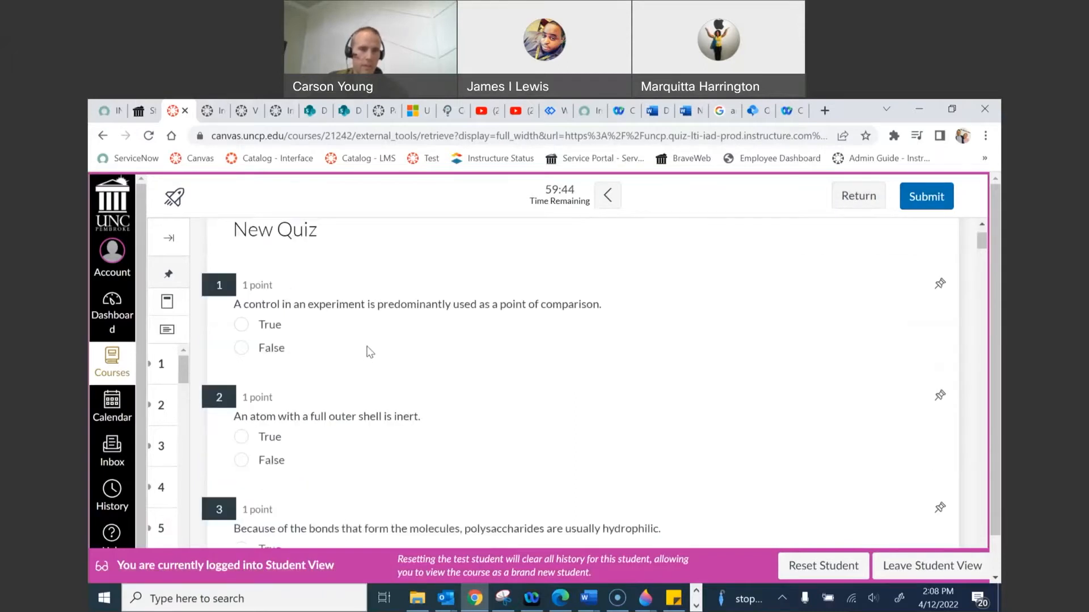
scroll(369, 348, up, 3)
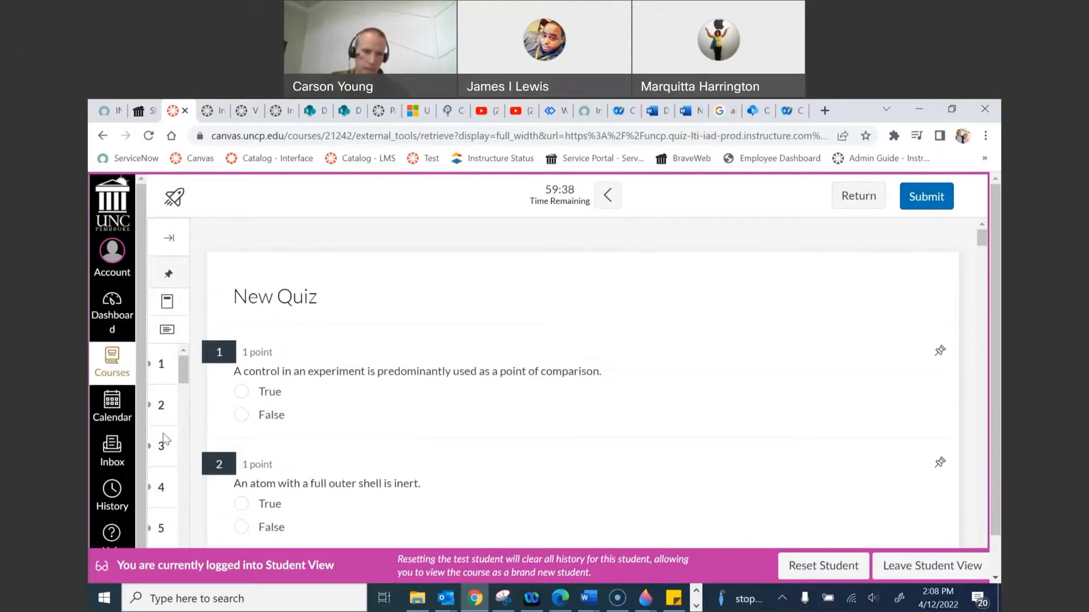
scroll(163, 439, down, 4)
scroll(163, 499, down, 10)
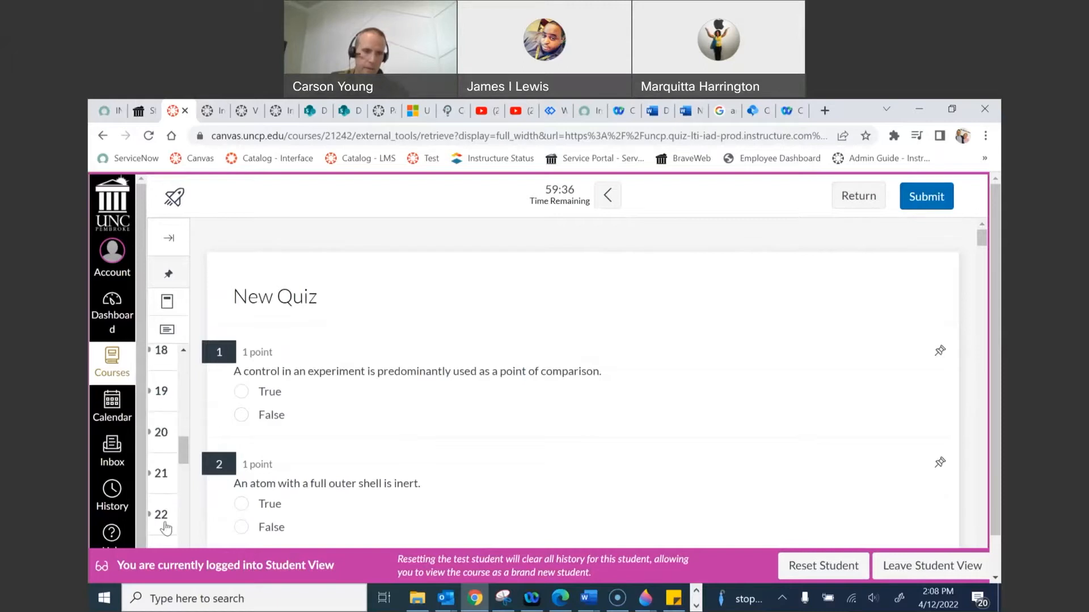
click(165, 478)
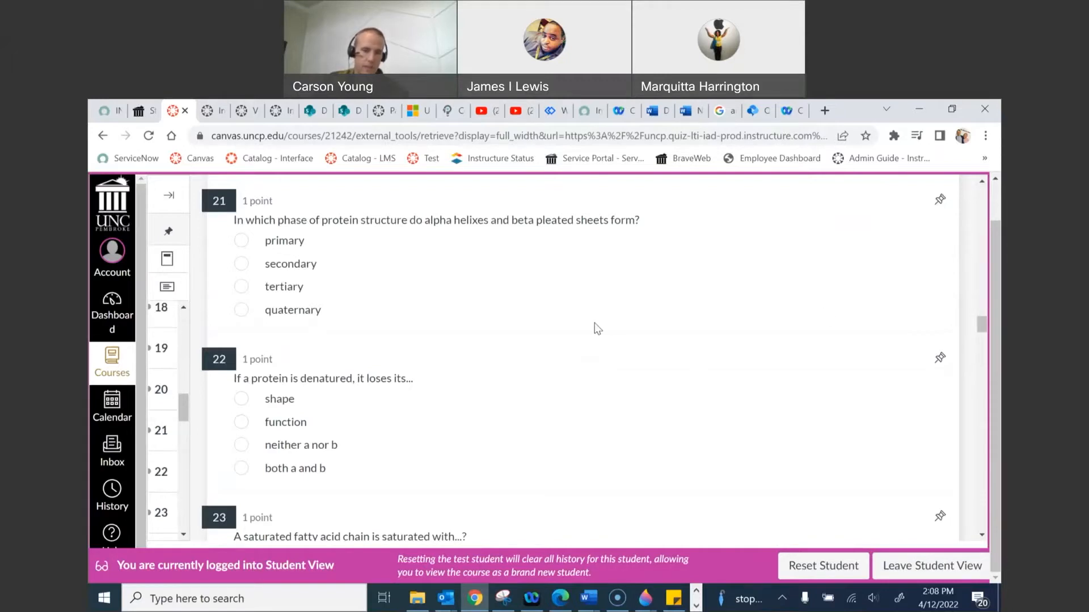
Examine the remaining quiz questions through to the final heart image, then go back to matching question 44
scroll(160, 358, up, 10)
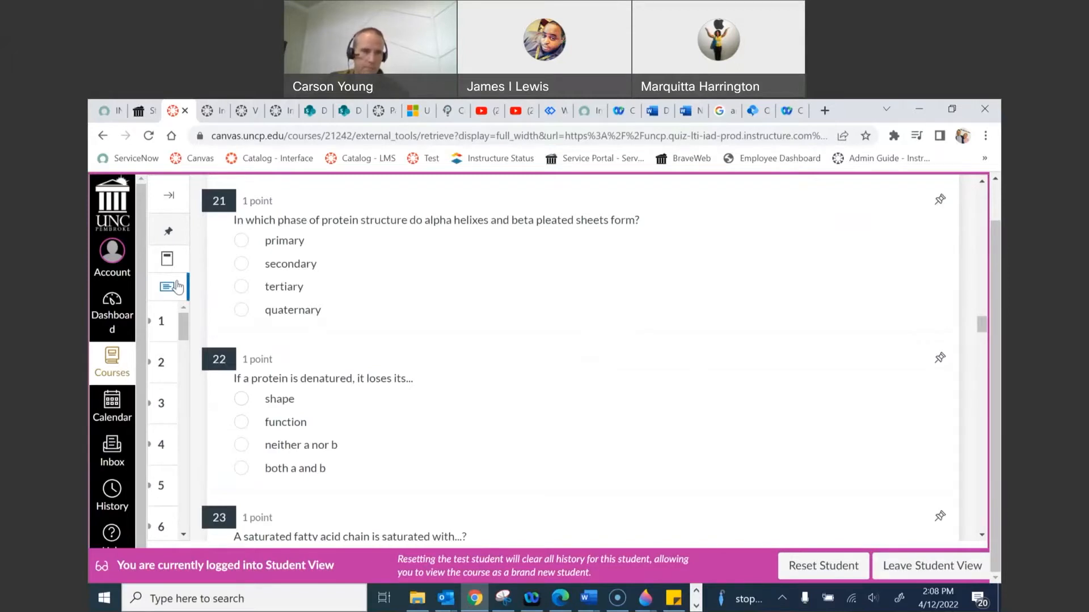
click(178, 287)
scroll(539, 386, down, 10)
scroll(656, 377, down, 20)
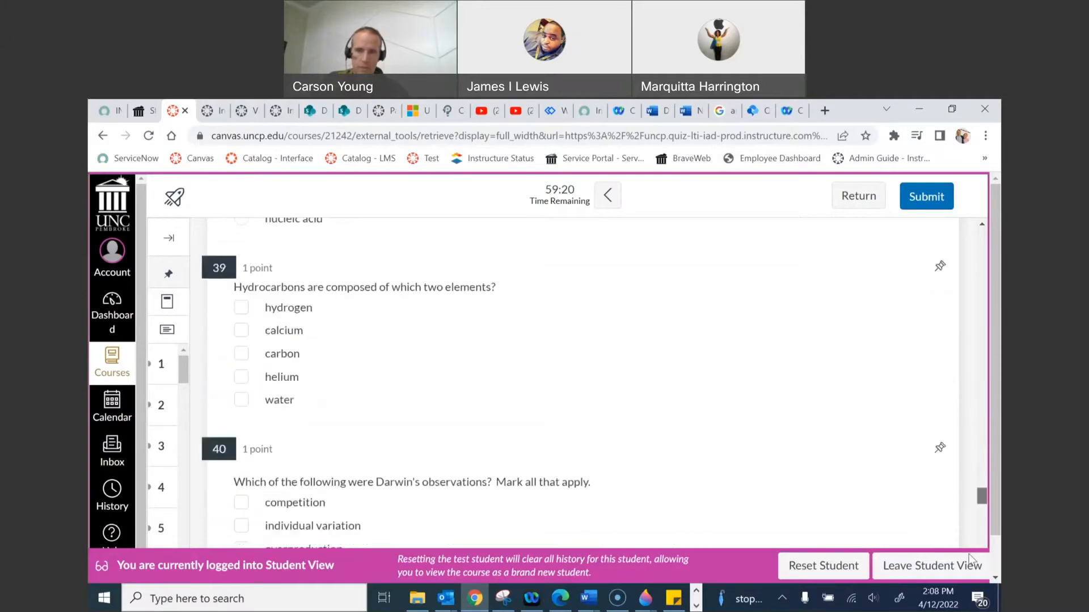
drag(969, 555, 969, 573)
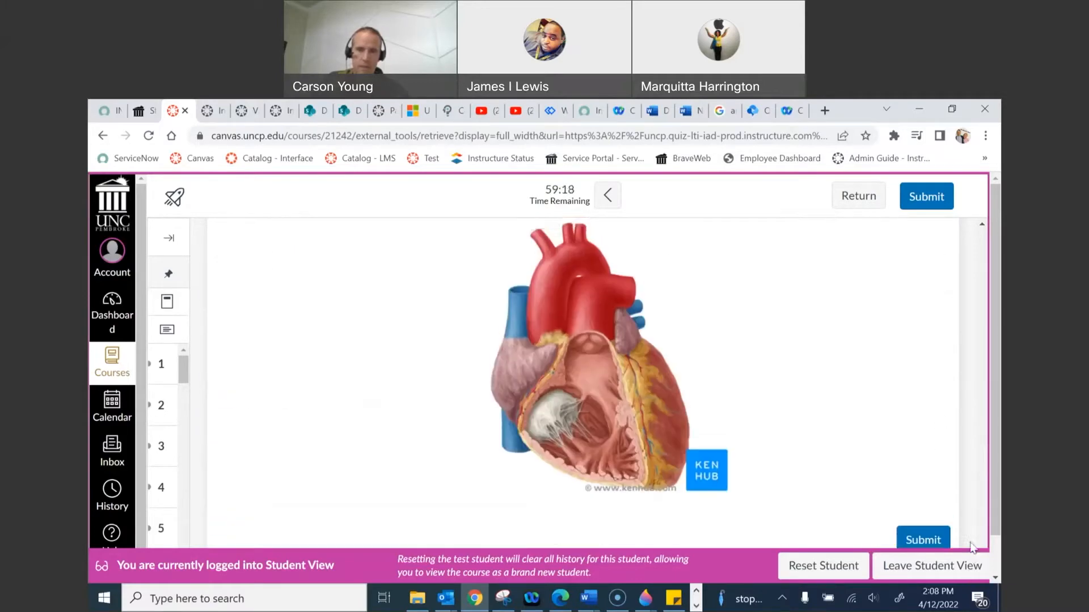
scroll(967, 522, up, 10)
scroll(967, 522, up, 8)
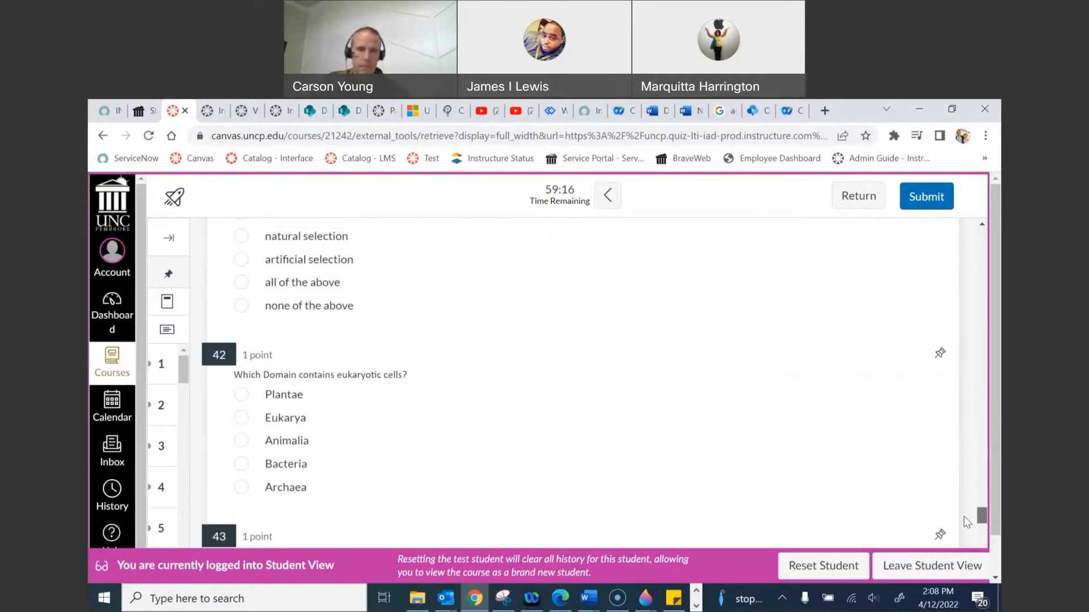
scroll(959, 497, down, 10)
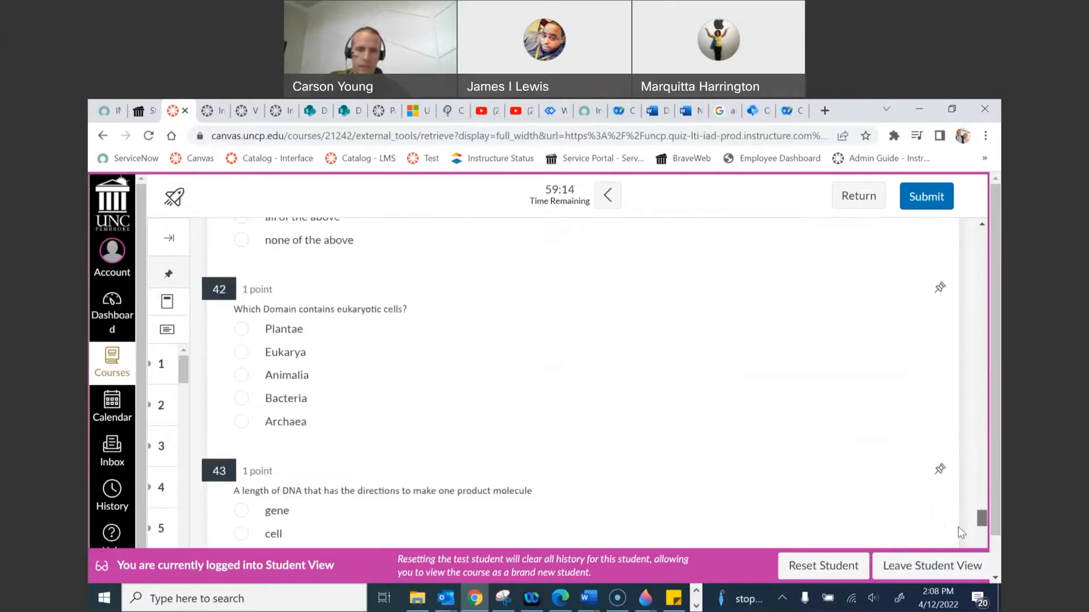
scroll(964, 535, down, 2)
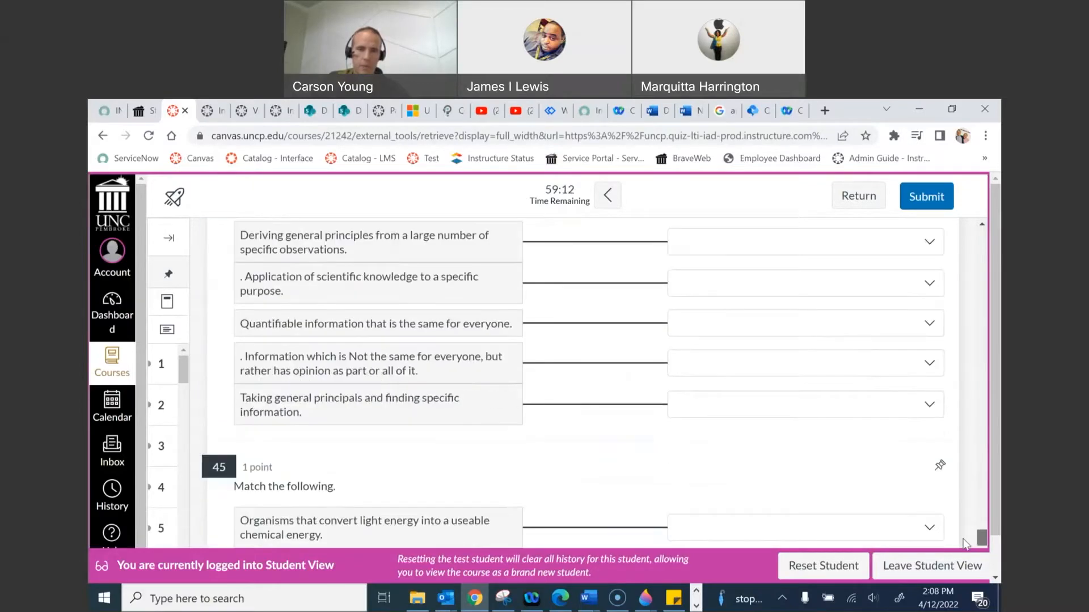
View the answer choices for the first prompt of matching question 44 without selecting one
scroll(962, 538, up, 1)
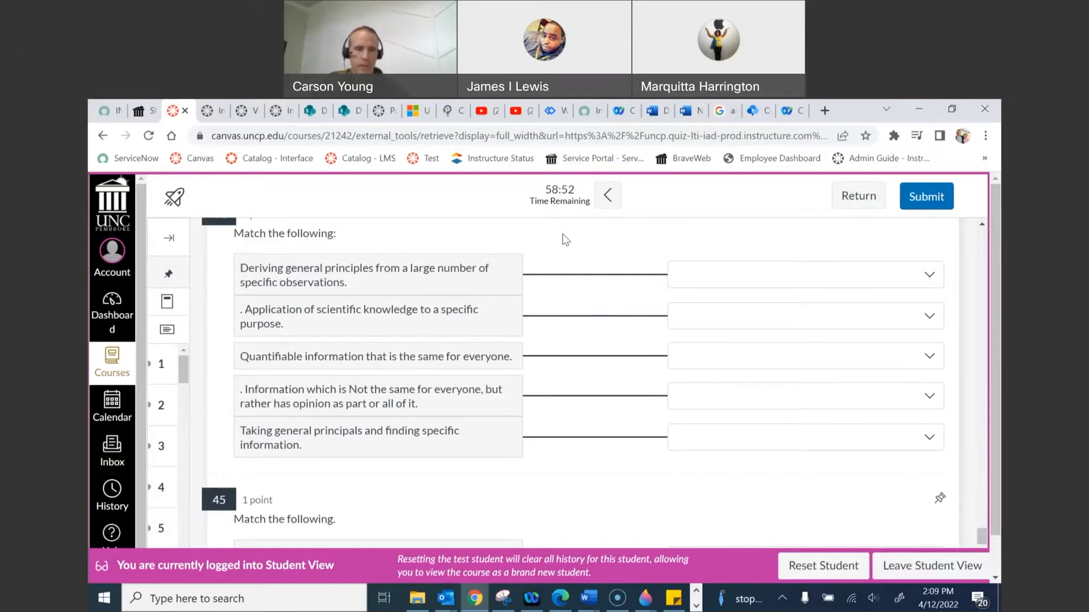
scroll(541, 247, up, 1)
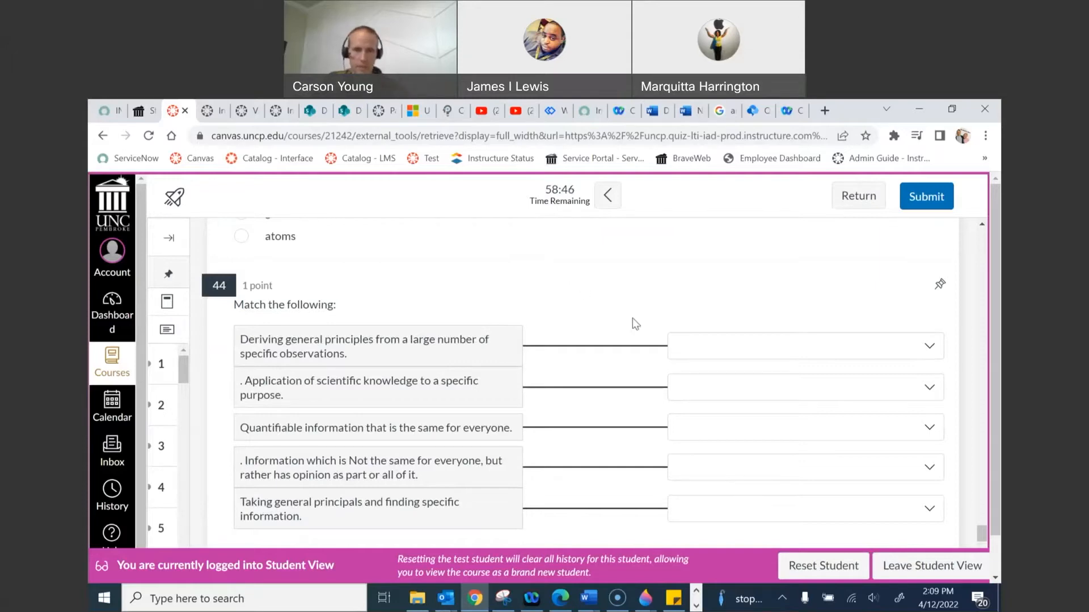
click(802, 343)
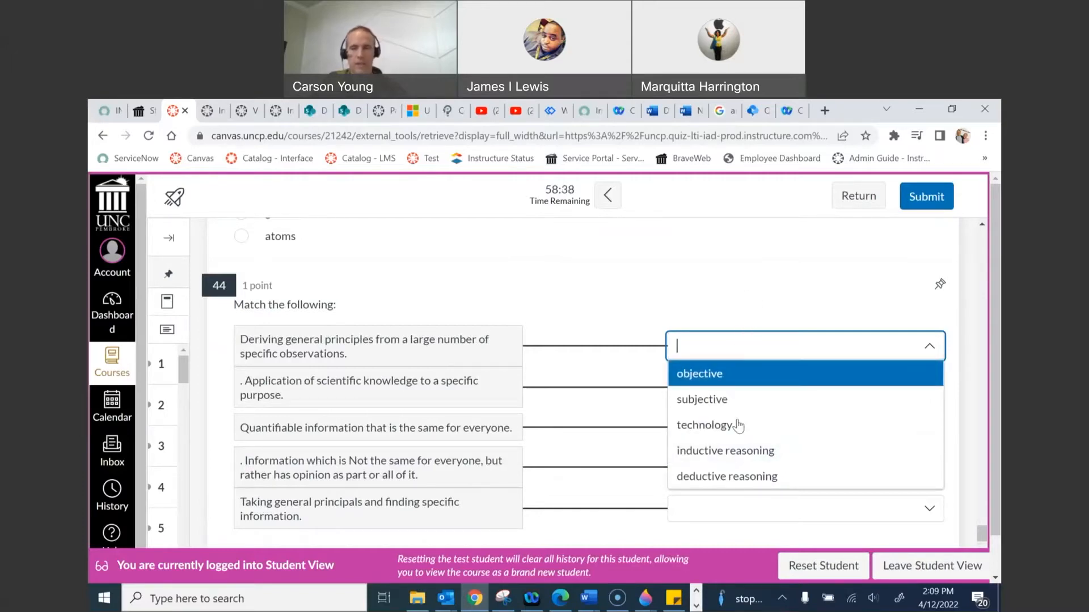
click(759, 274)
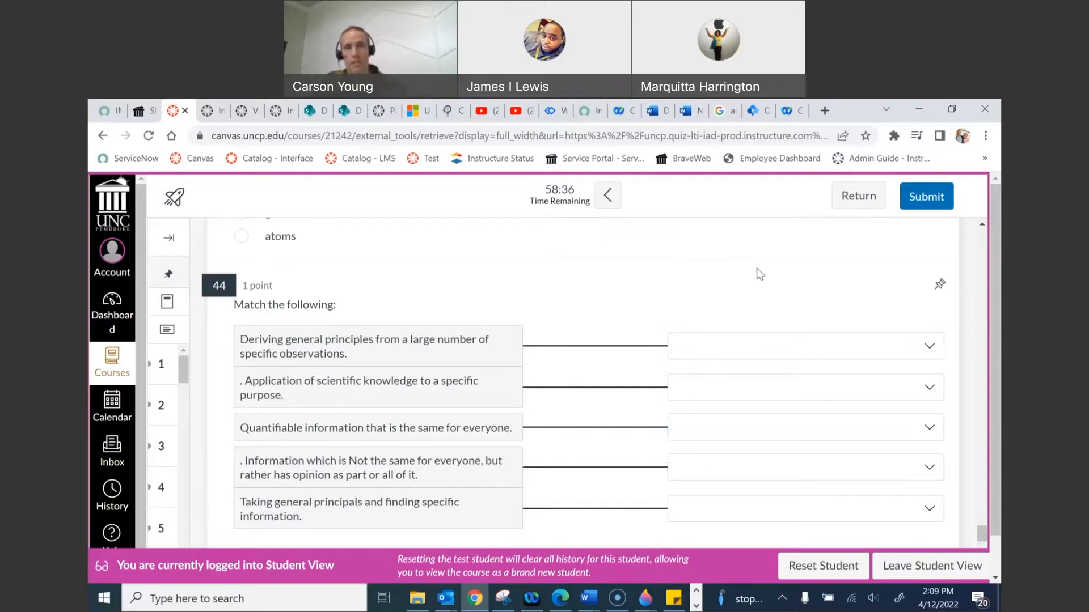
View the heart image question at the end of the quiz and return to question 1
scroll(699, 266, down, 6)
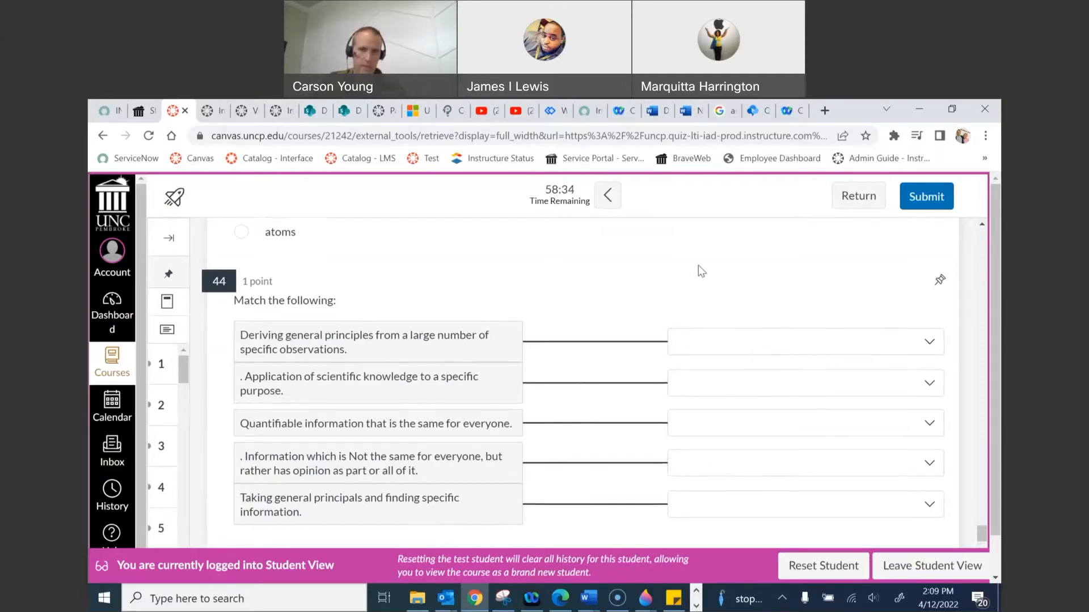
scroll(692, 308, down, 4)
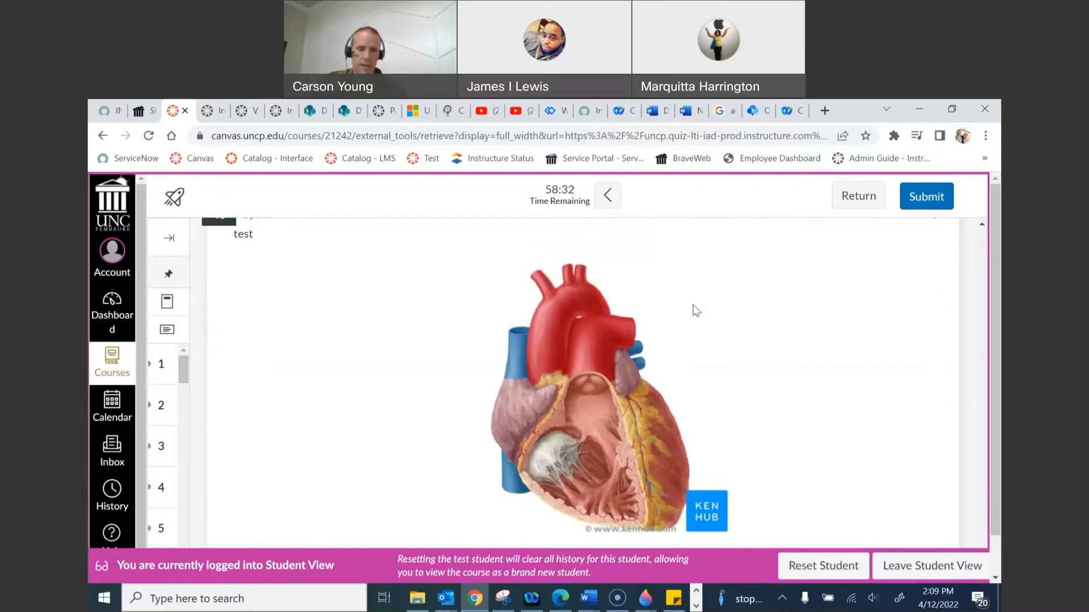
scroll(641, 359, down, 1)
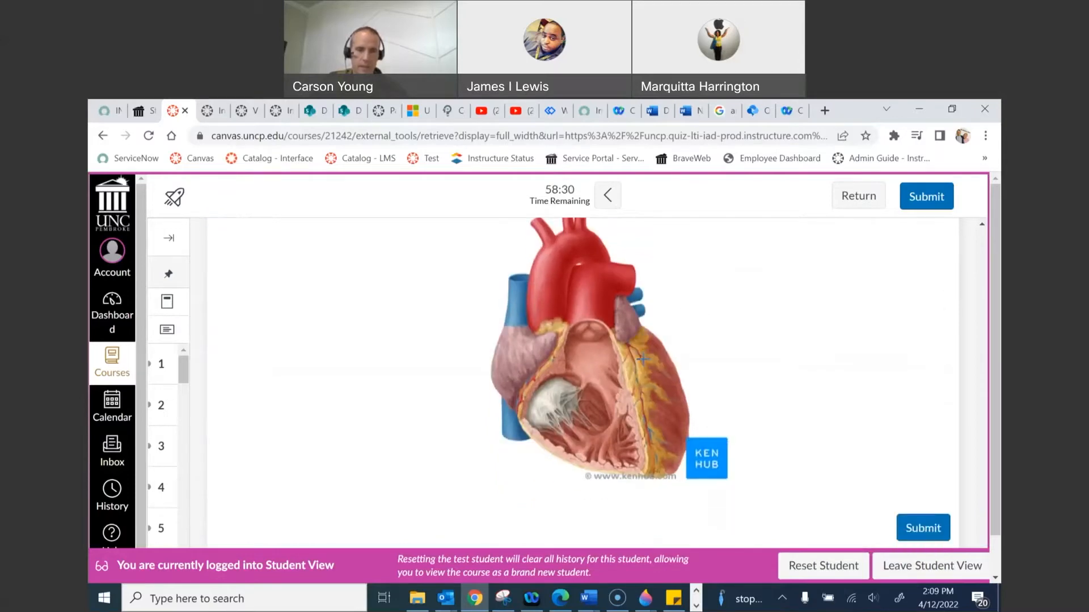
scroll(647, 362, up, 6)
scroll(648, 365, up, 20)
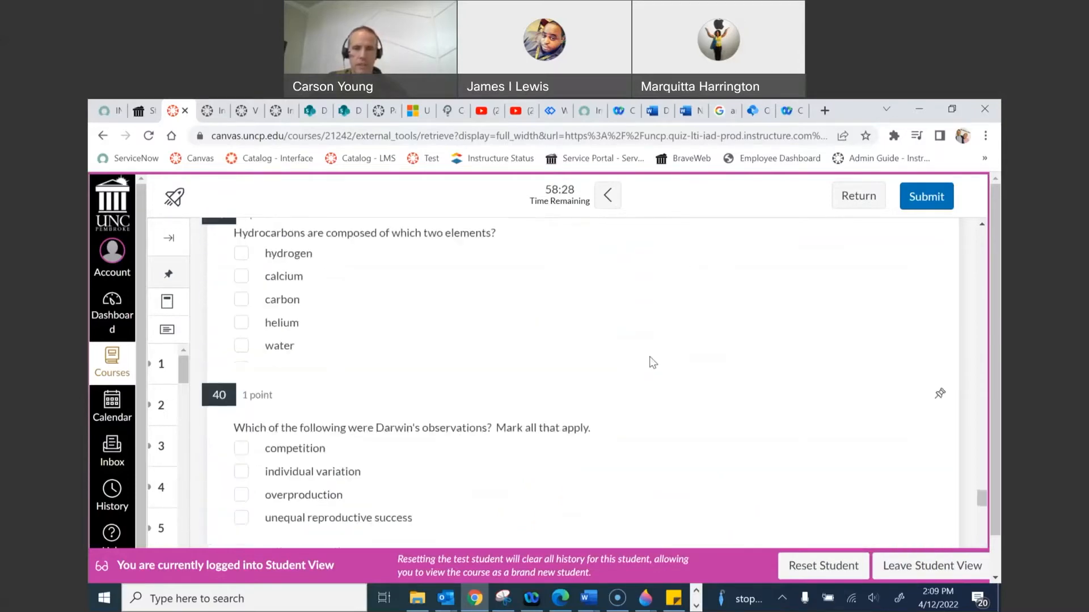
scroll(654, 364, up, 20)
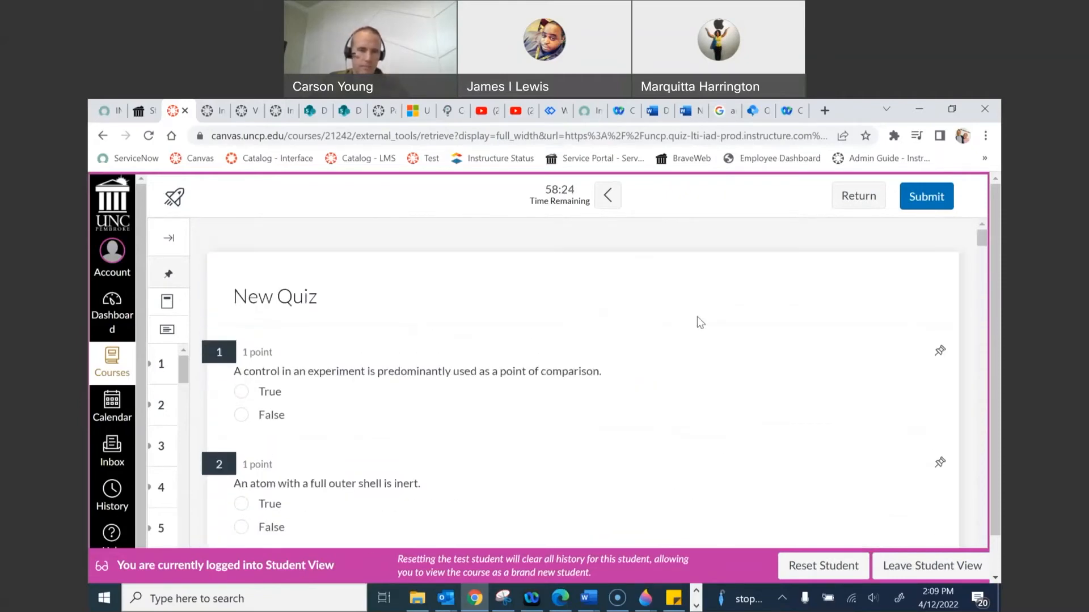
Leave Student View, exit the quiz builder and return to the course home page
click(912, 561)
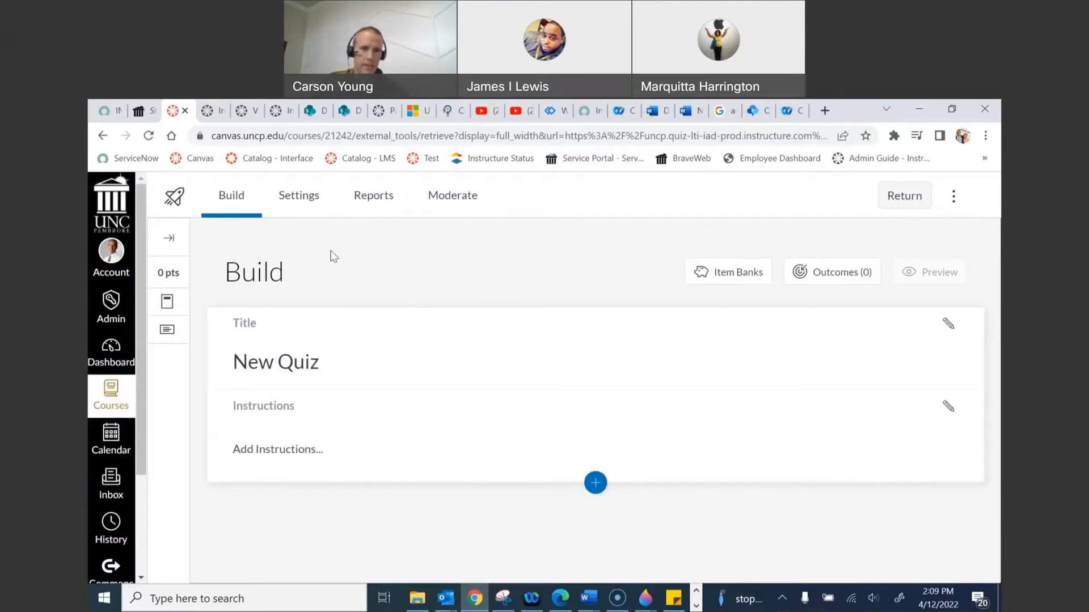
click(907, 196)
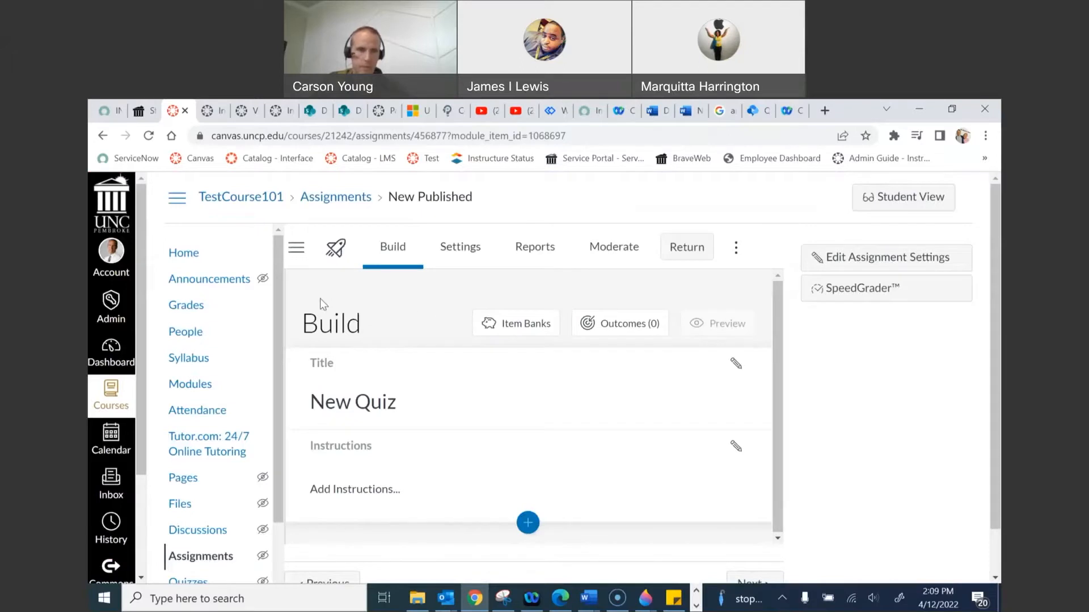
click(183, 253)
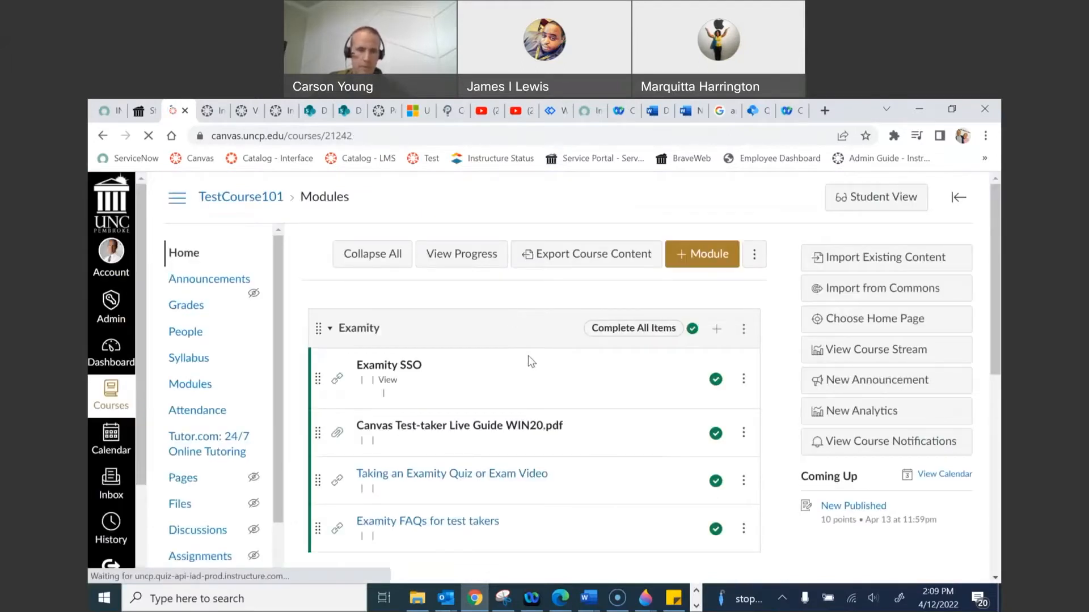
Compare the available item options for the Classic Published and New Unpublished quizzes in the Test module
scroll(602, 403, down, 6)
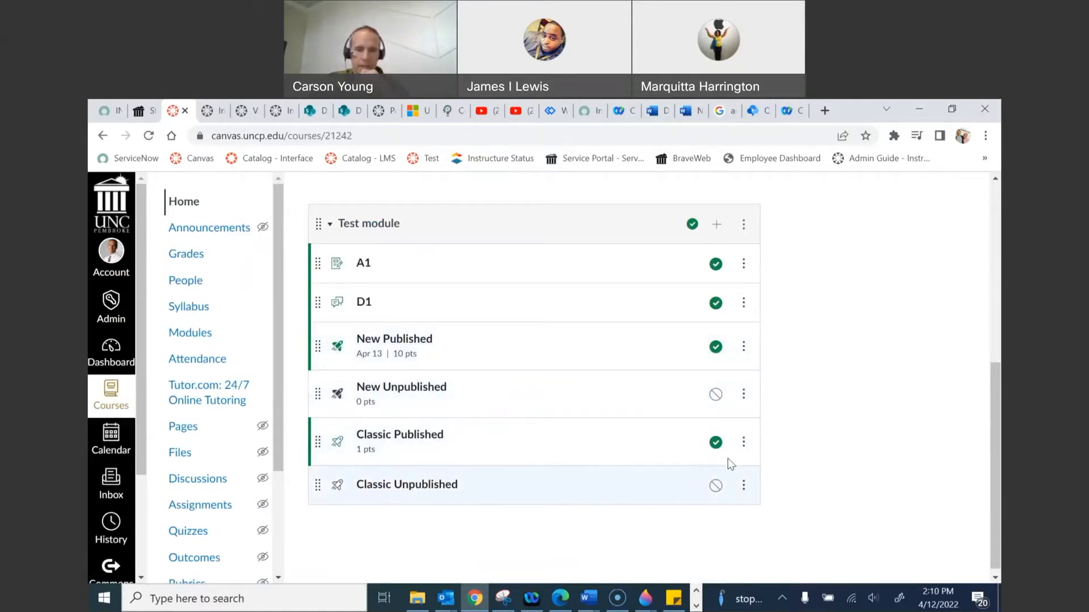
click(743, 443)
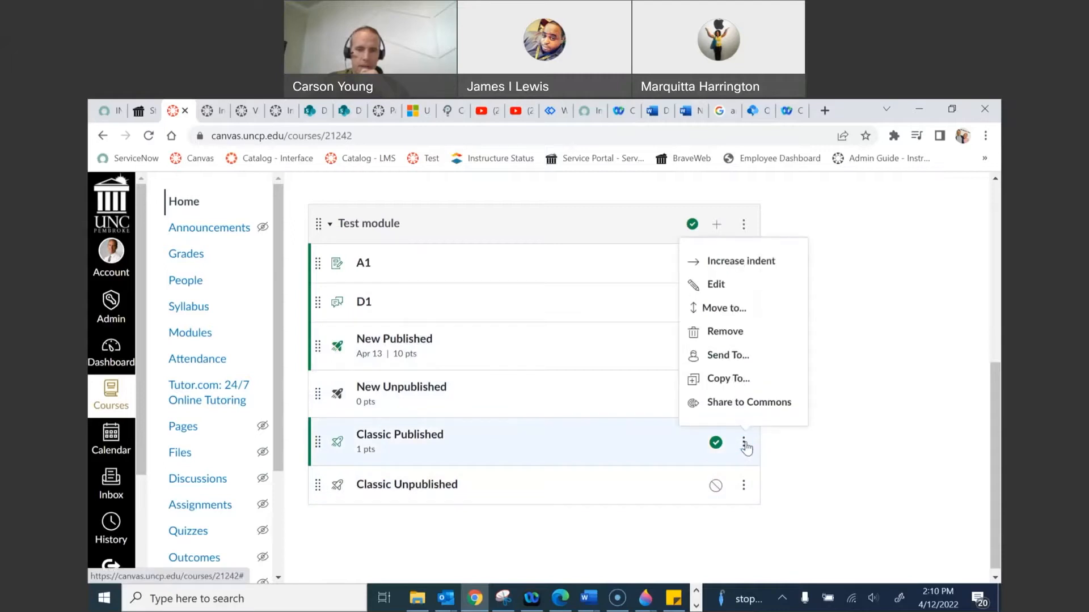
click(841, 398)
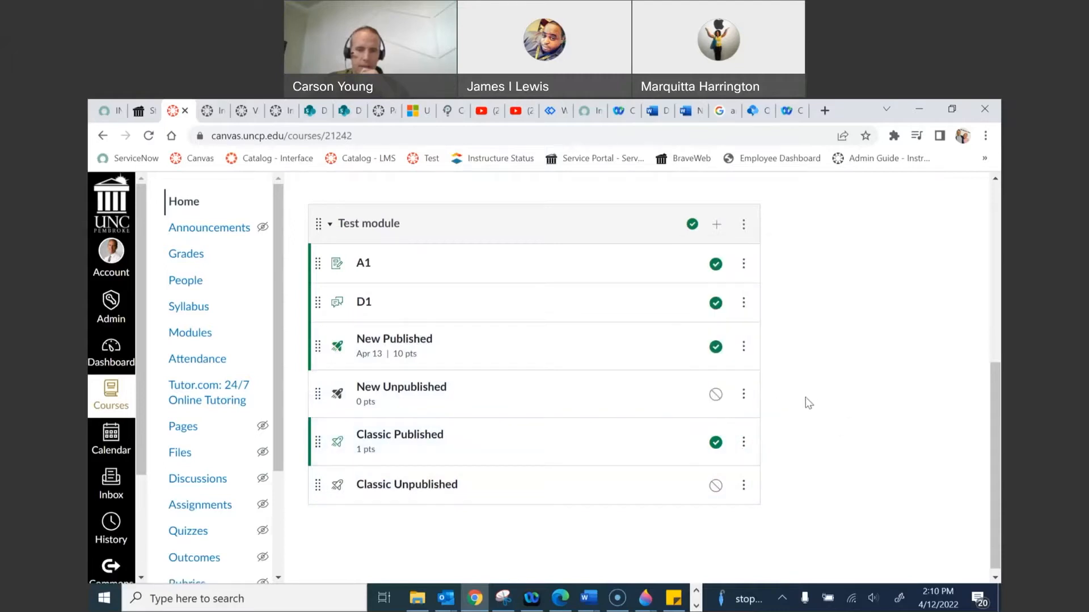
click(743, 397)
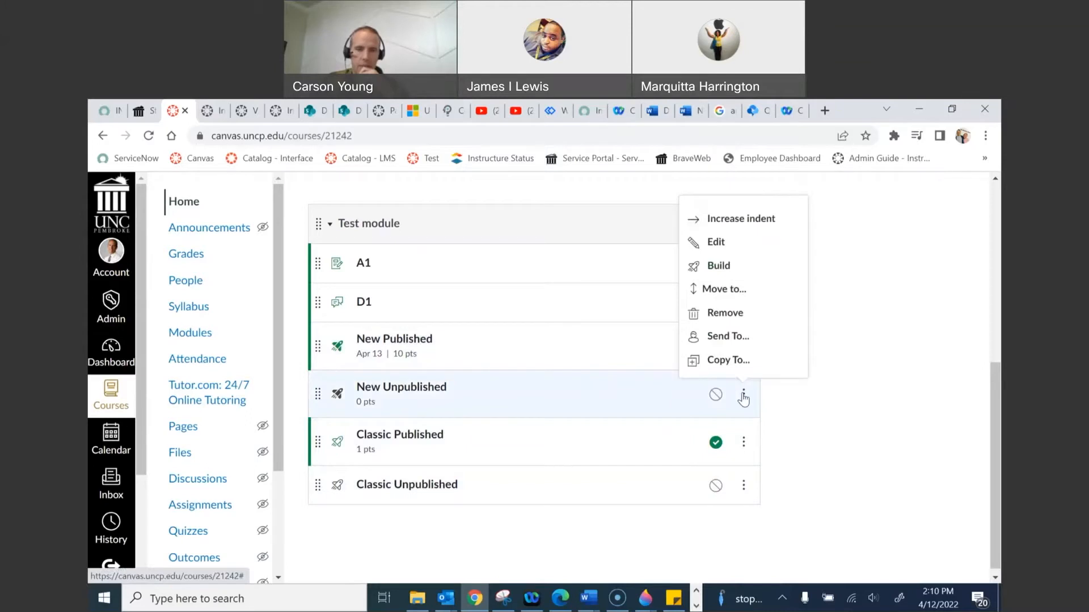
View the available item options for the New Published quiz in the Test module
click(797, 385)
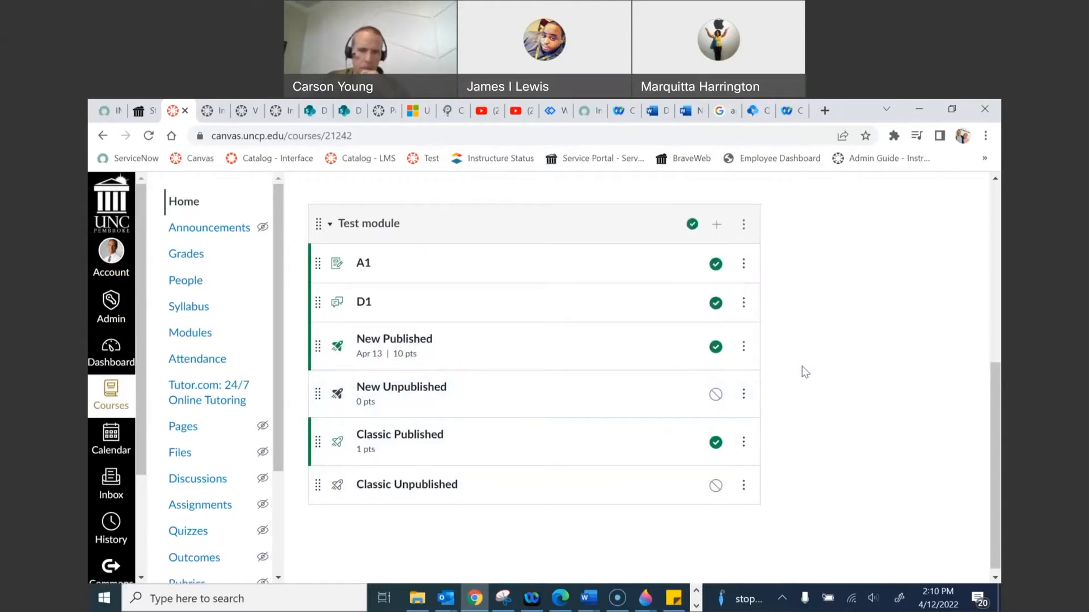
click(743, 346)
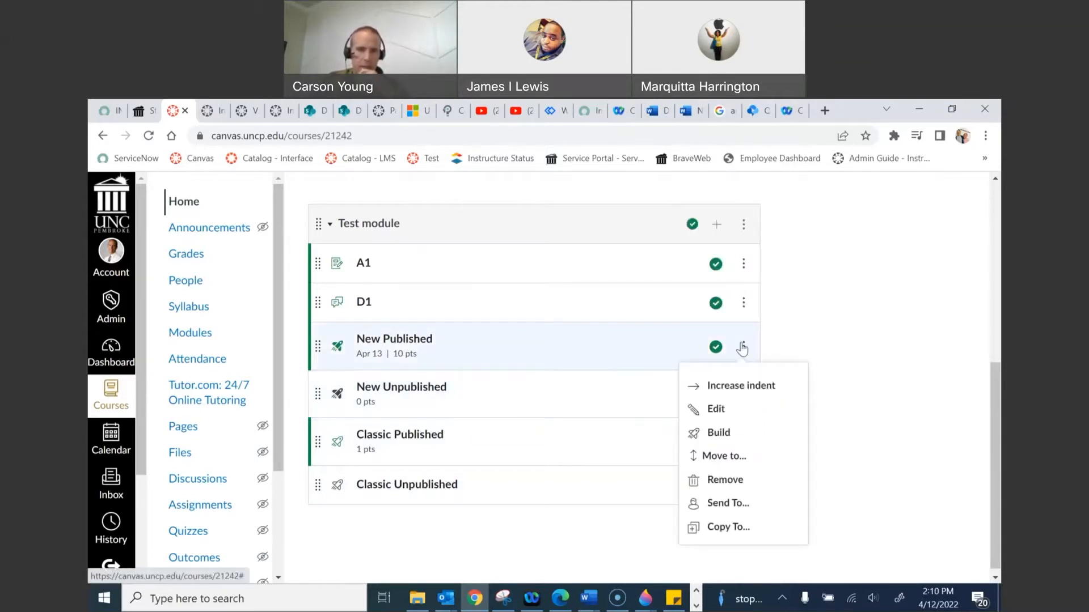
click(747, 313)
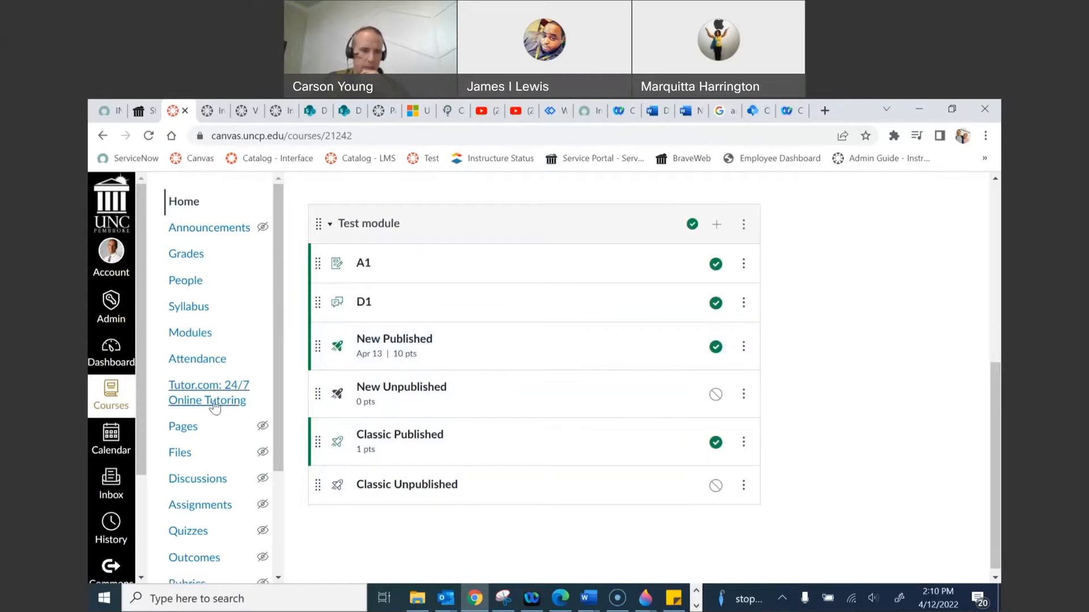
Open the course's Quizzes page and view the available options for the New Published quiz
scroll(214, 408, down, 3)
click(199, 389)
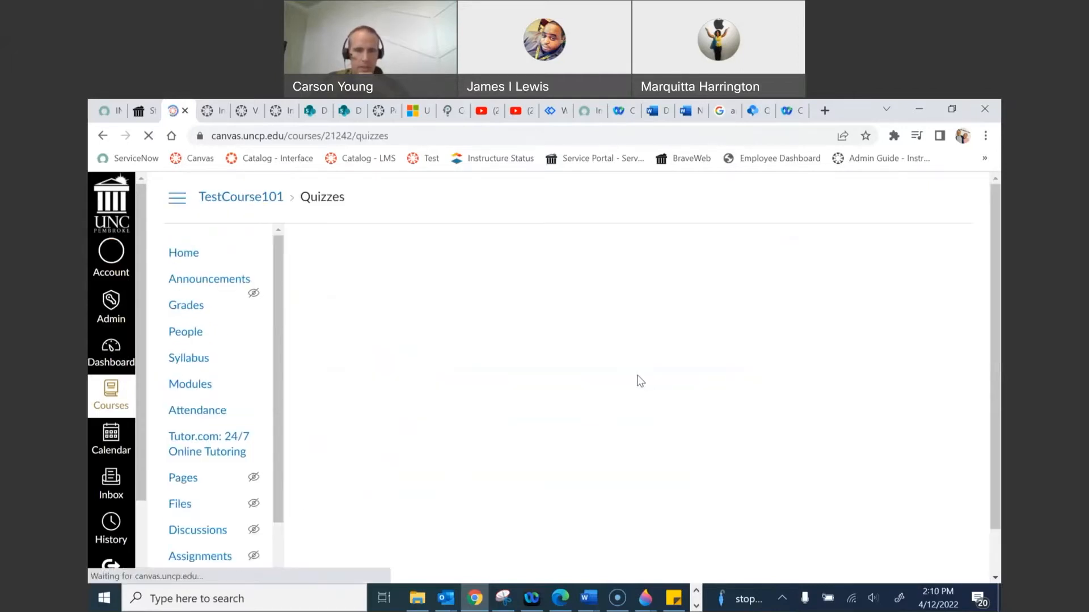
scroll(683, 369, down, 1)
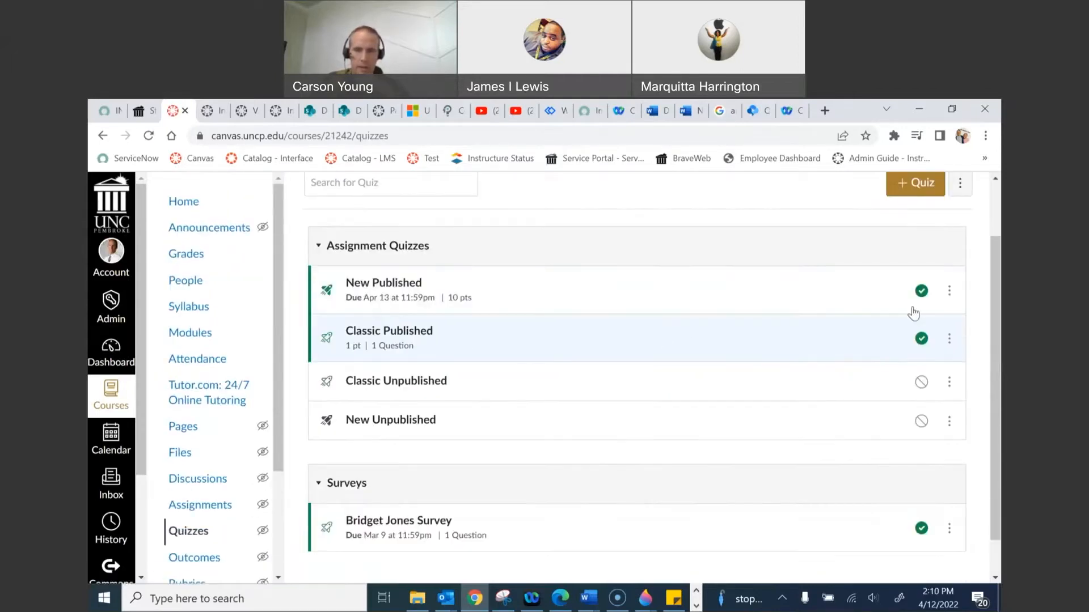
click(950, 293)
scroll(805, 244, down, 1)
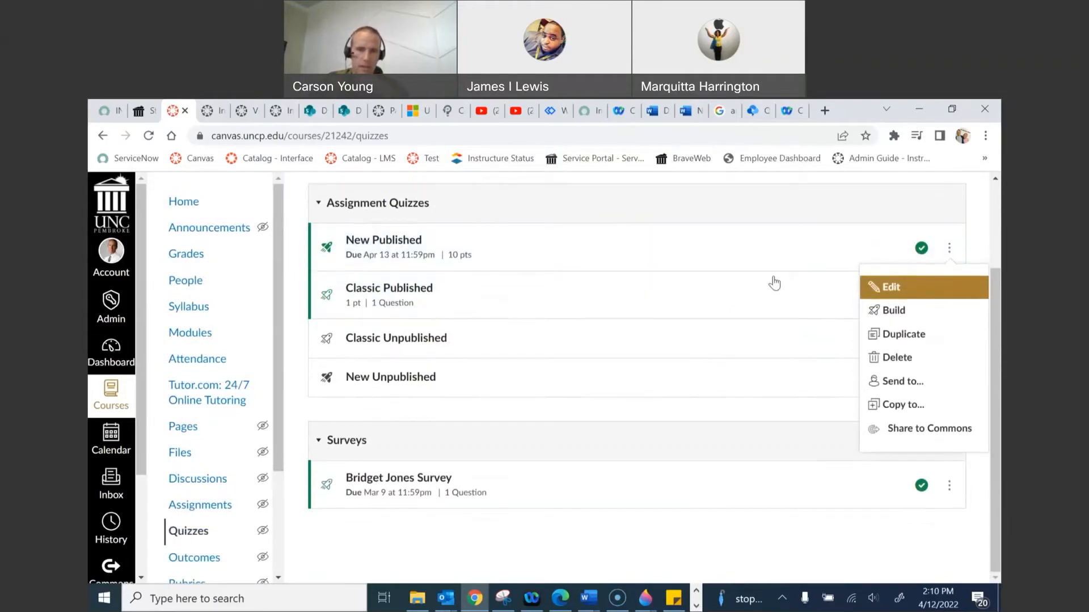
click(740, 383)
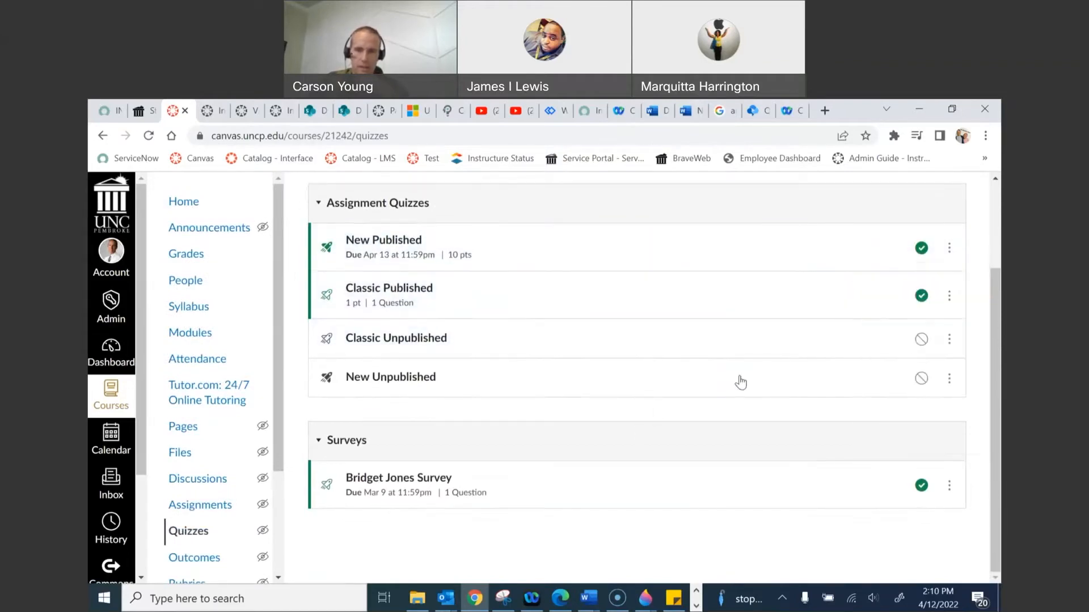
Migrate the Classic Published quiz to New Quizzes
click(950, 295)
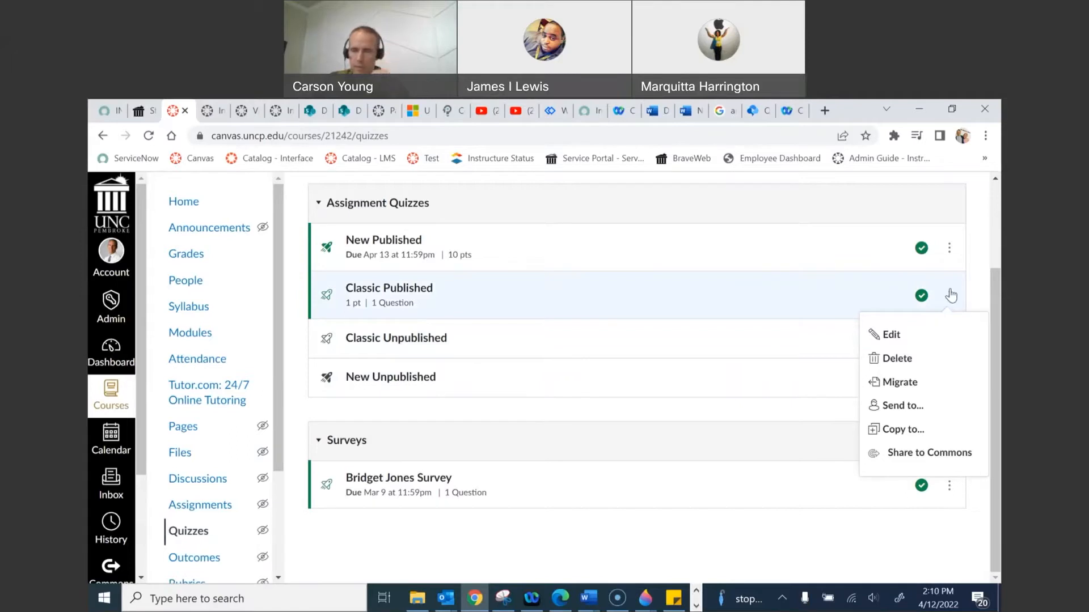
click(903, 386)
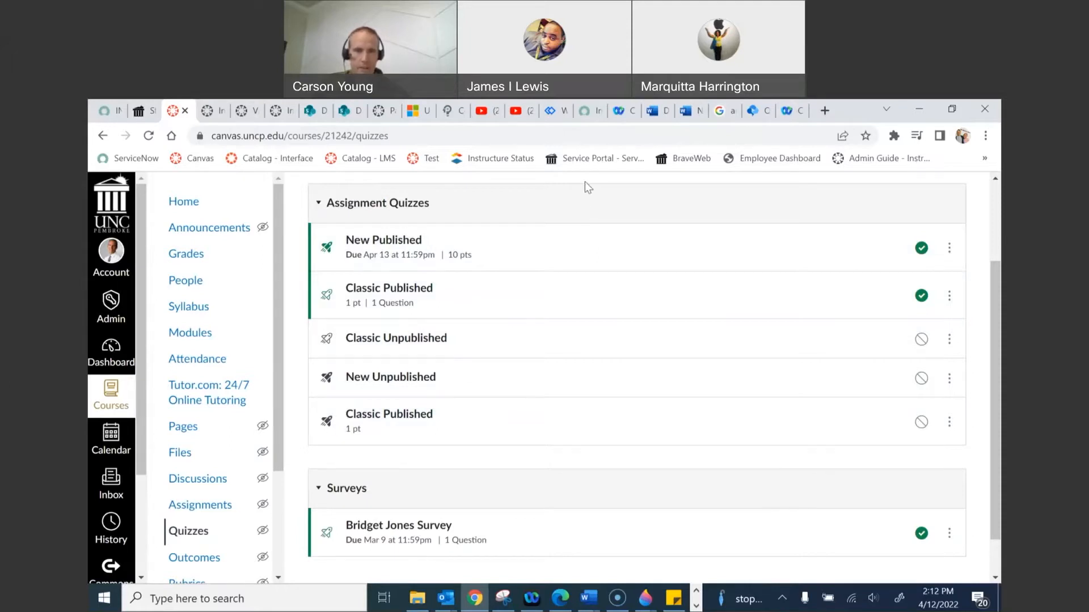
click(797, 128)
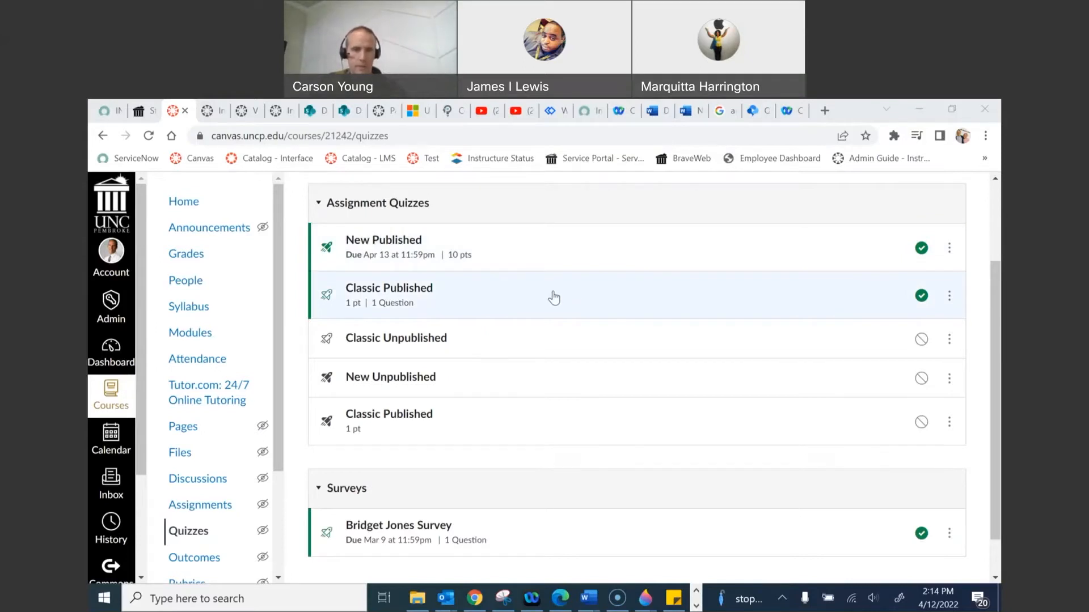
Open the New Published quiz's details and view the Display Grade as choices without changing the selection
click(397, 245)
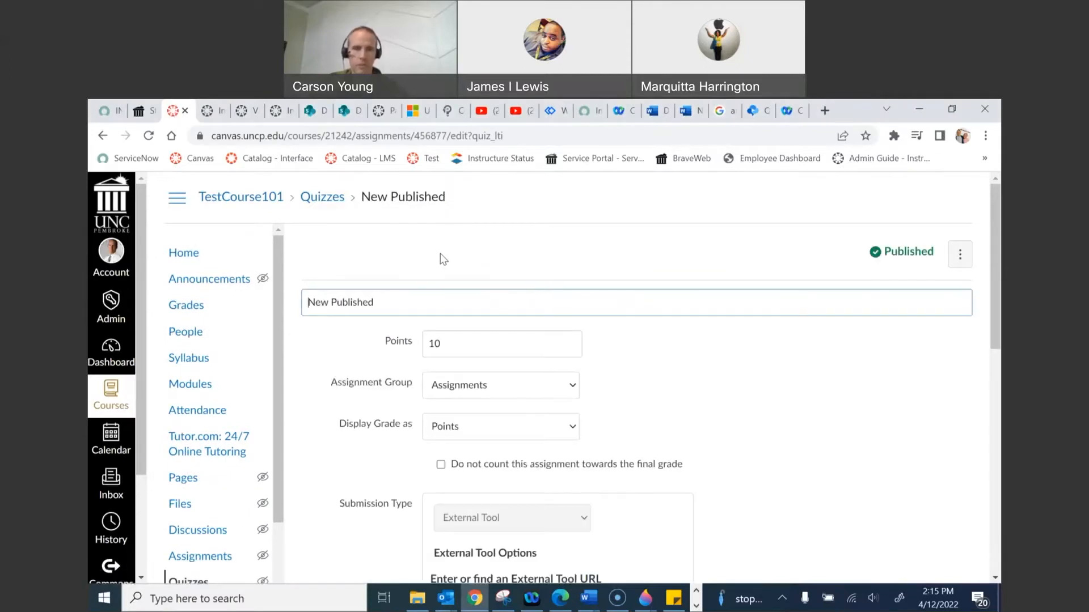
scroll(747, 371, down, 4)
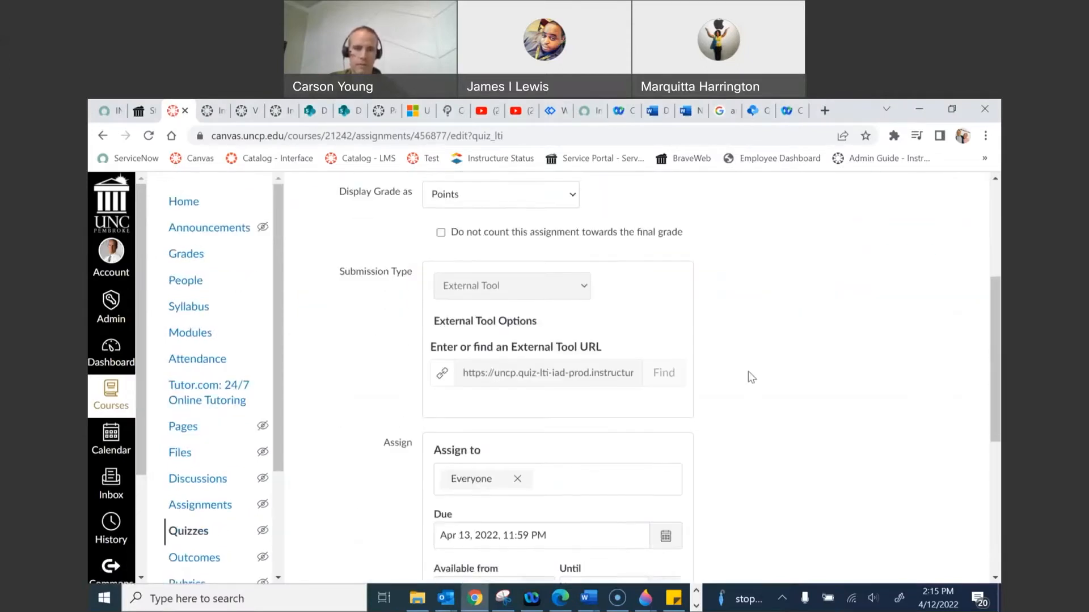
scroll(748, 372, down, 5)
scroll(747, 372, up, 10)
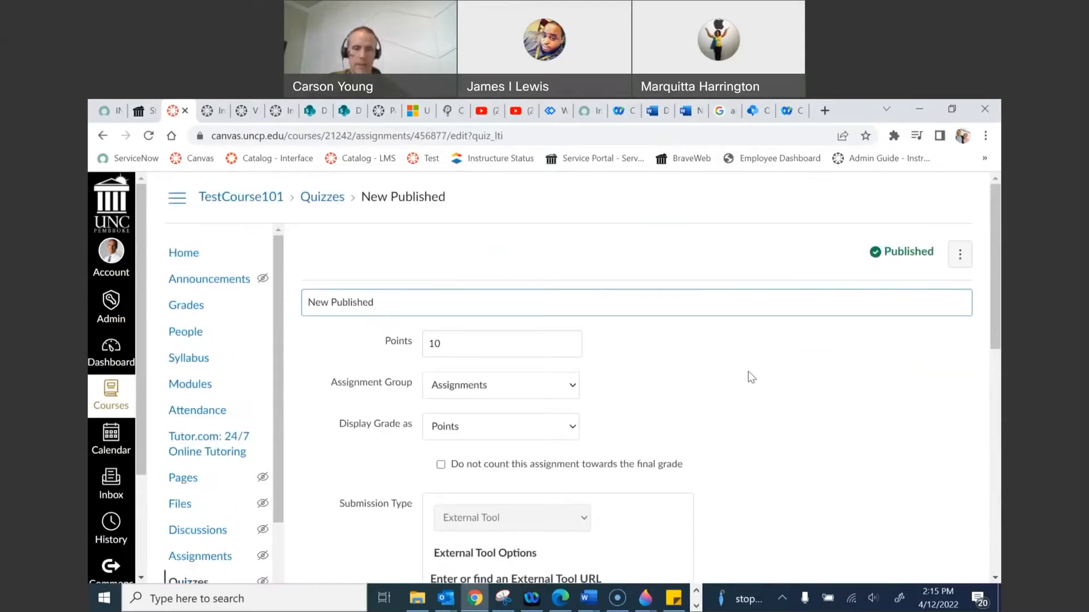
scroll(703, 370, down, 1)
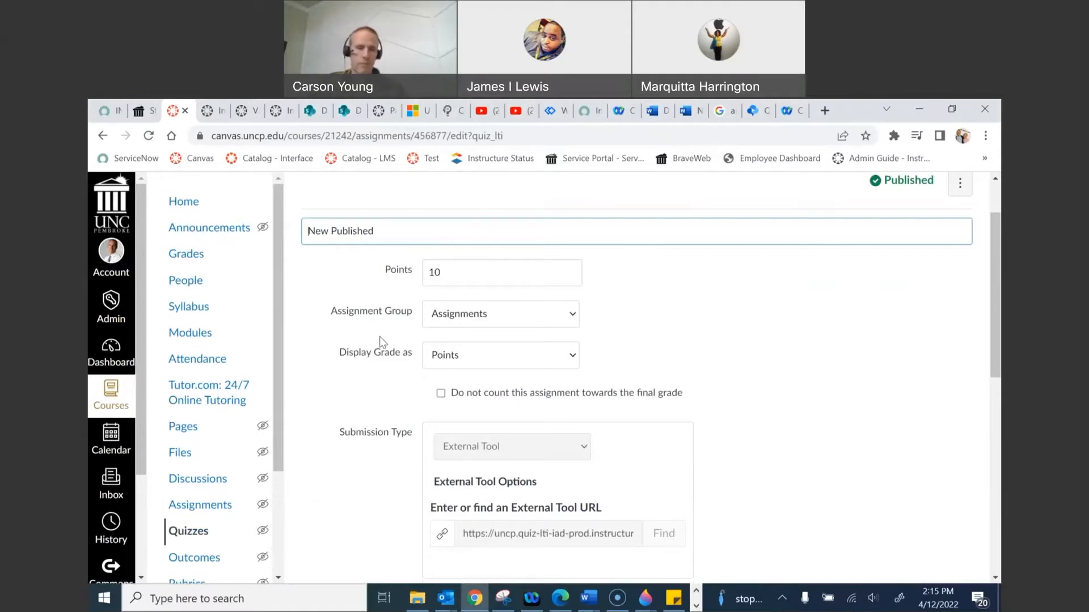
click(571, 359)
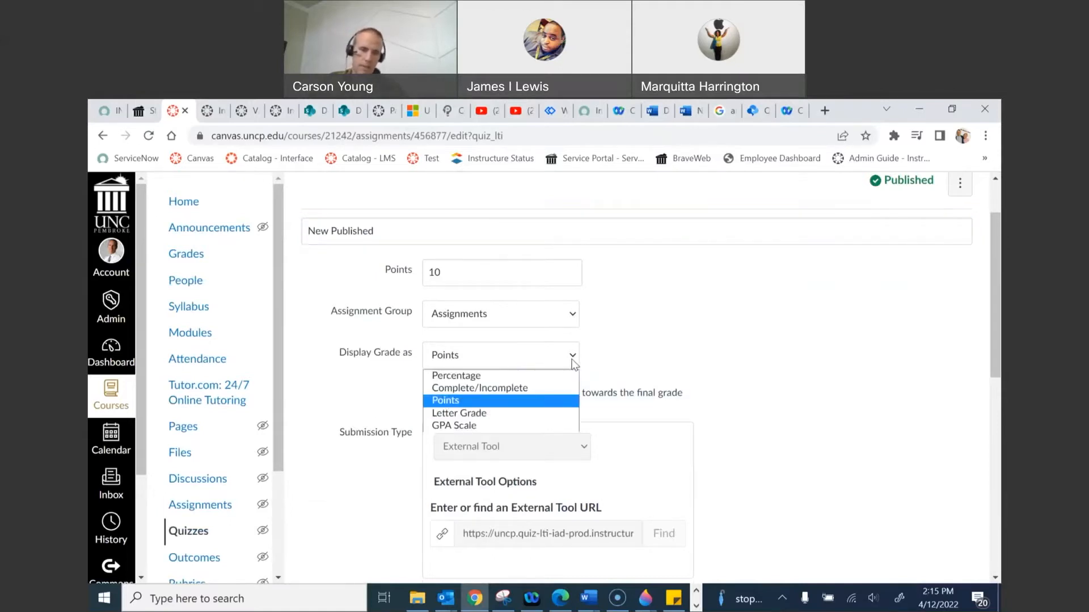
click(650, 337)
Examine the New Published quiz's submission type, assignment dates, notification and rubric settings on its details page
scroll(752, 336, down, 3)
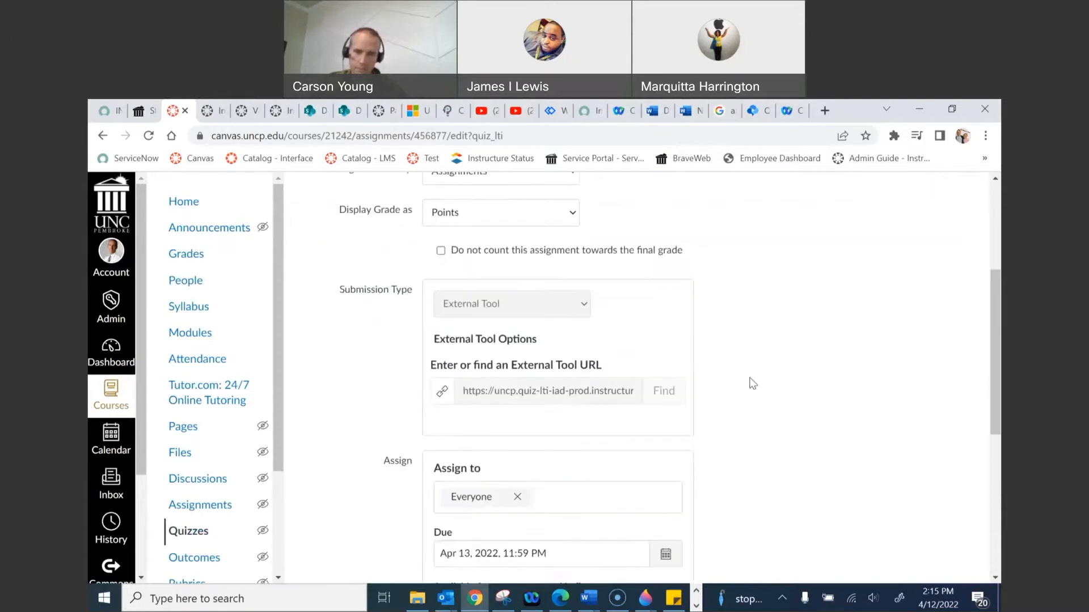
scroll(705, 394, down, 1)
scroll(492, 421, up, 1)
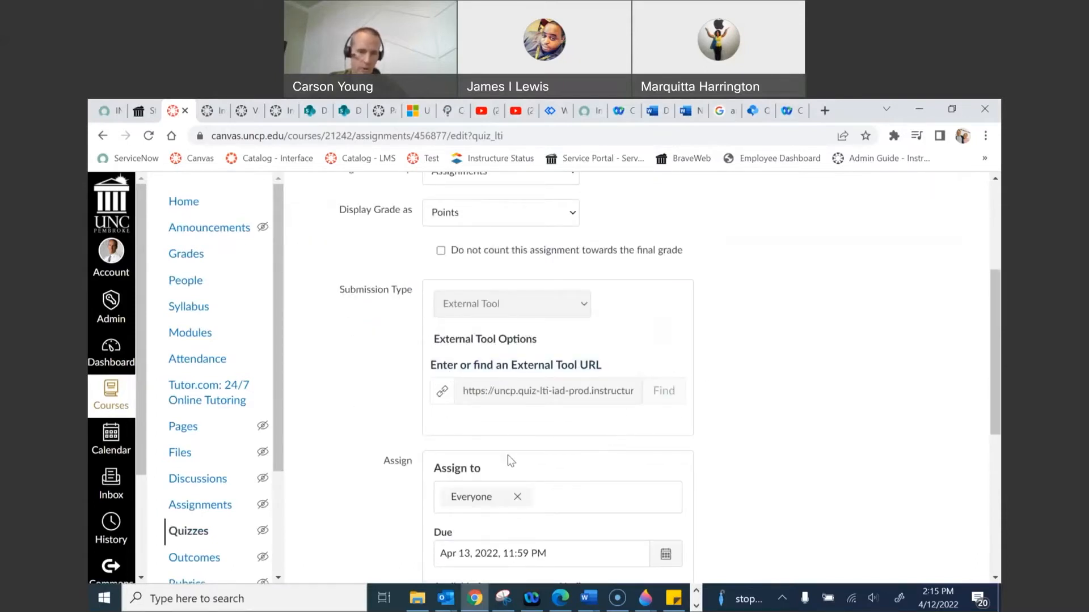
scroll(781, 401, down, 4)
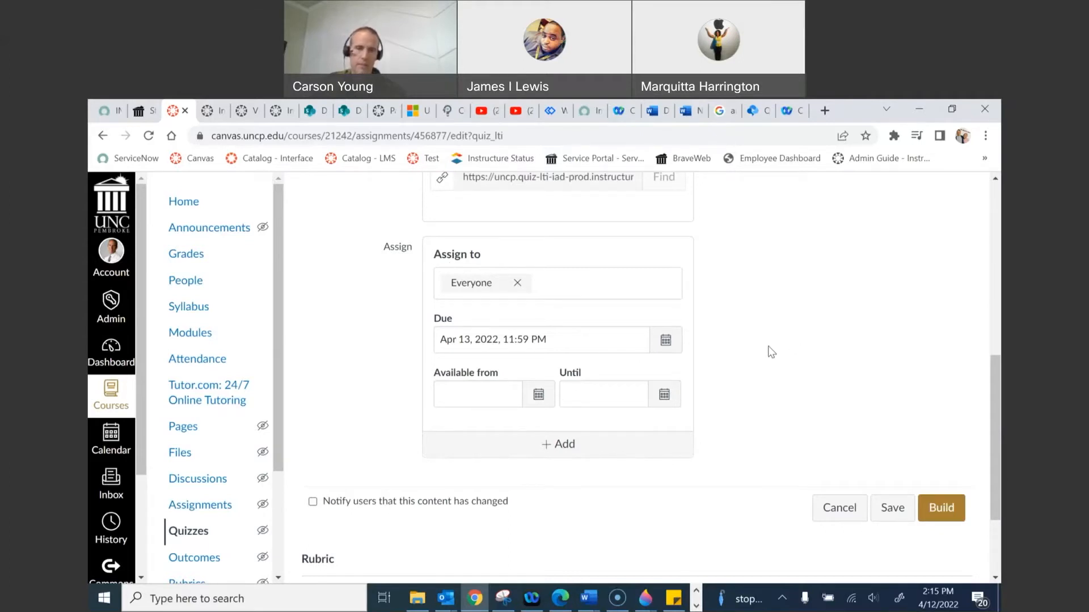
scroll(784, 351, up, 8)
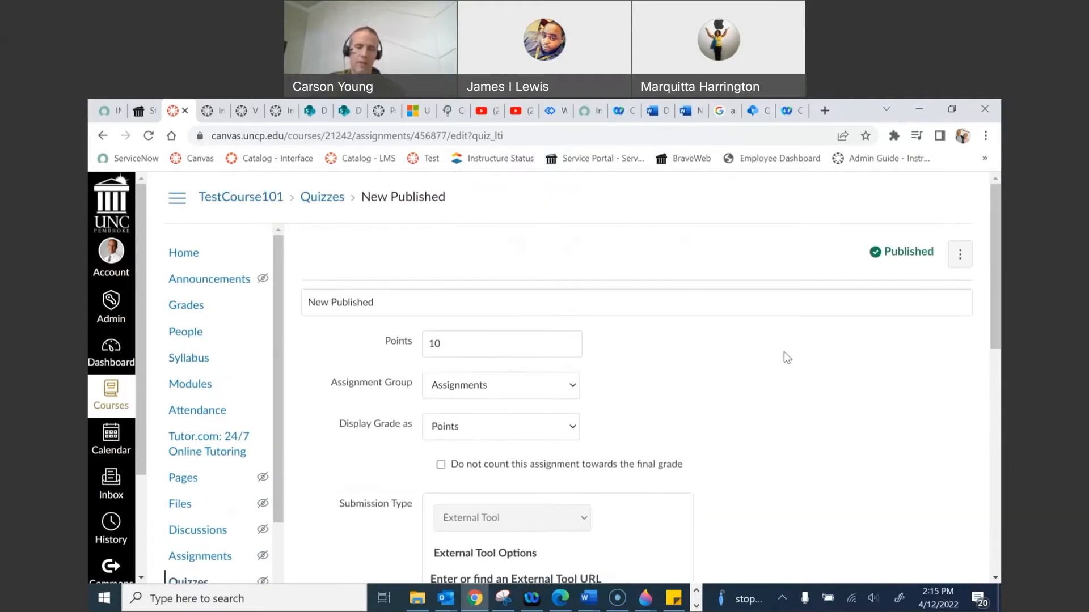
scroll(743, 327, down, 1)
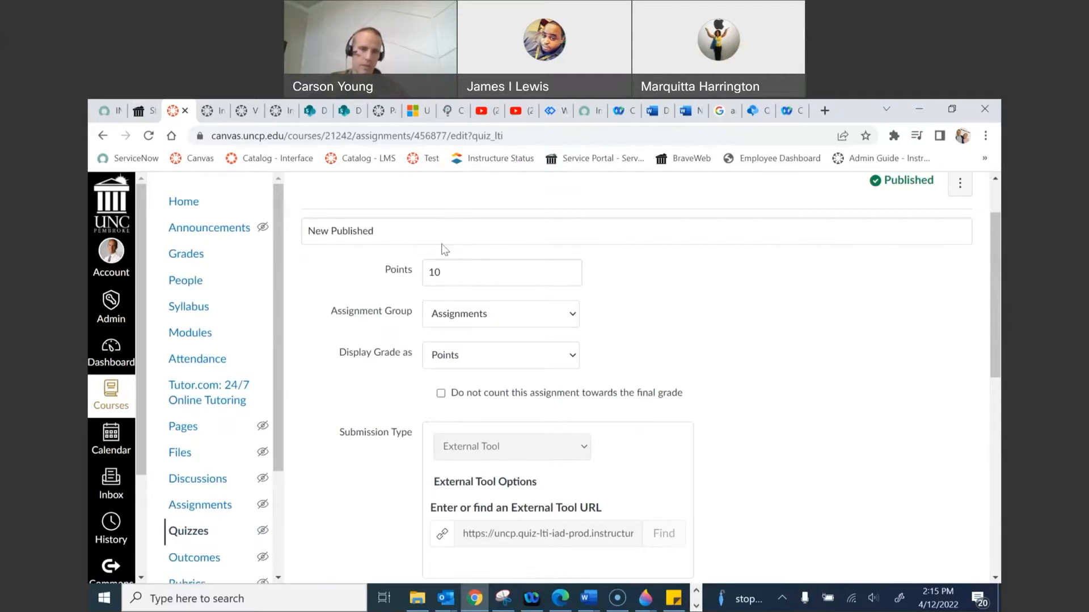
scroll(772, 366, down, 3)
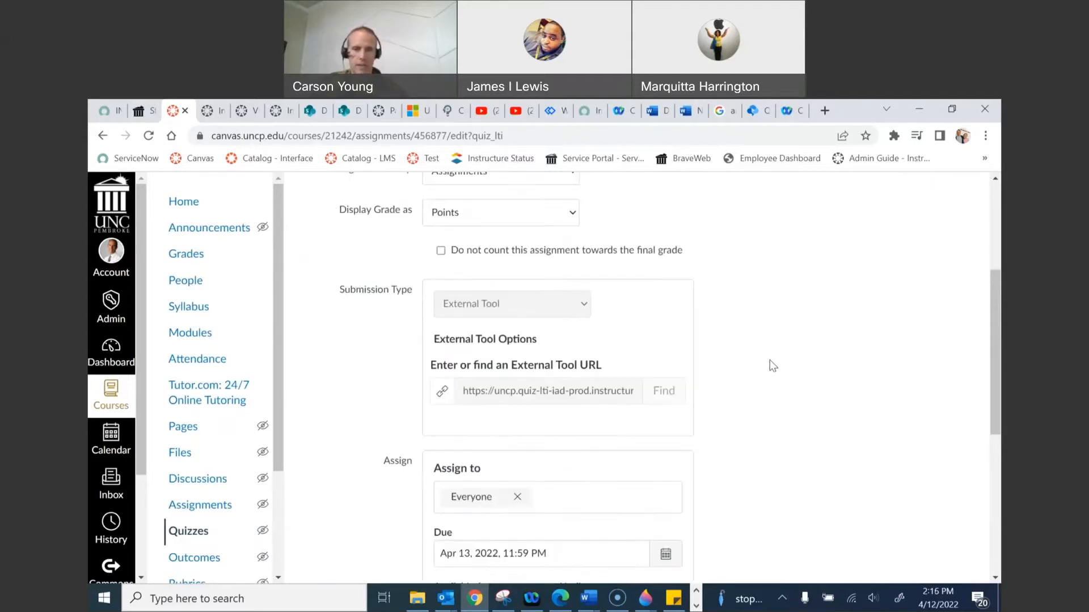
scroll(773, 369, down, 6)
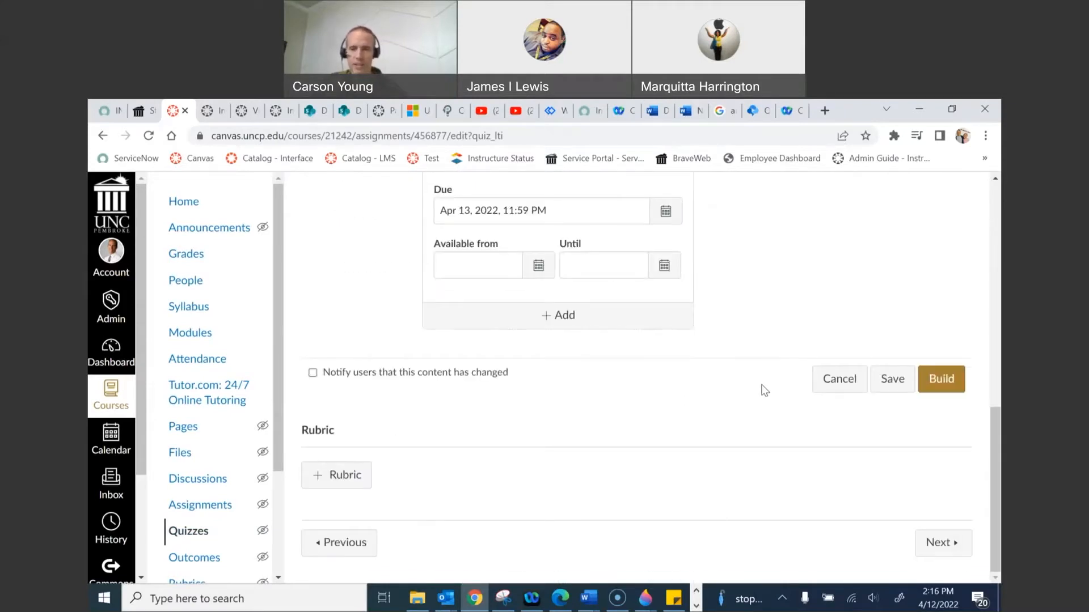
scroll(765, 401, up, 12)
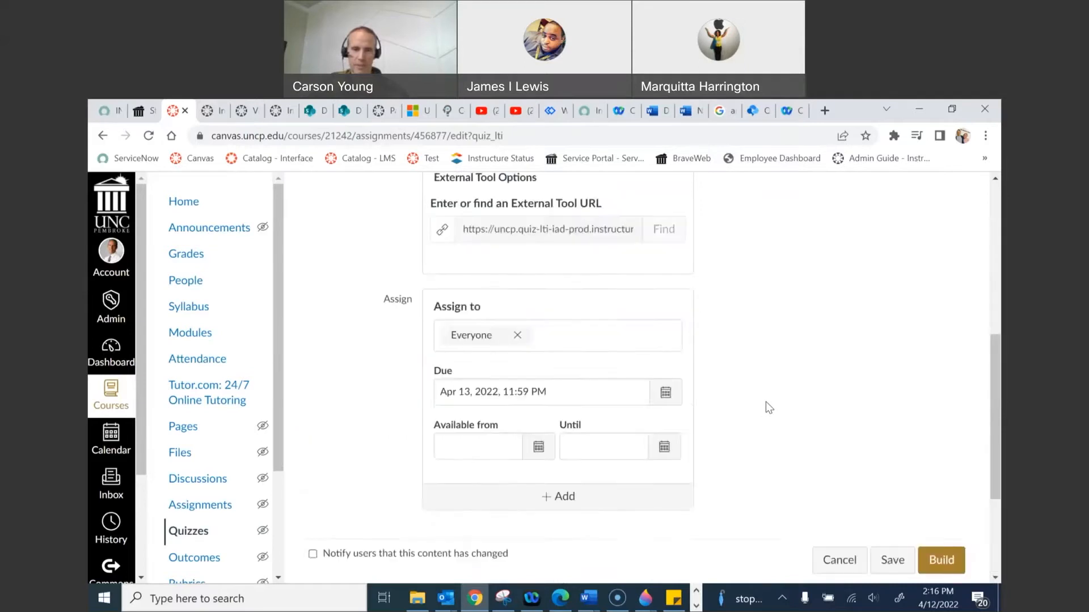
scroll(765, 402, down, 12)
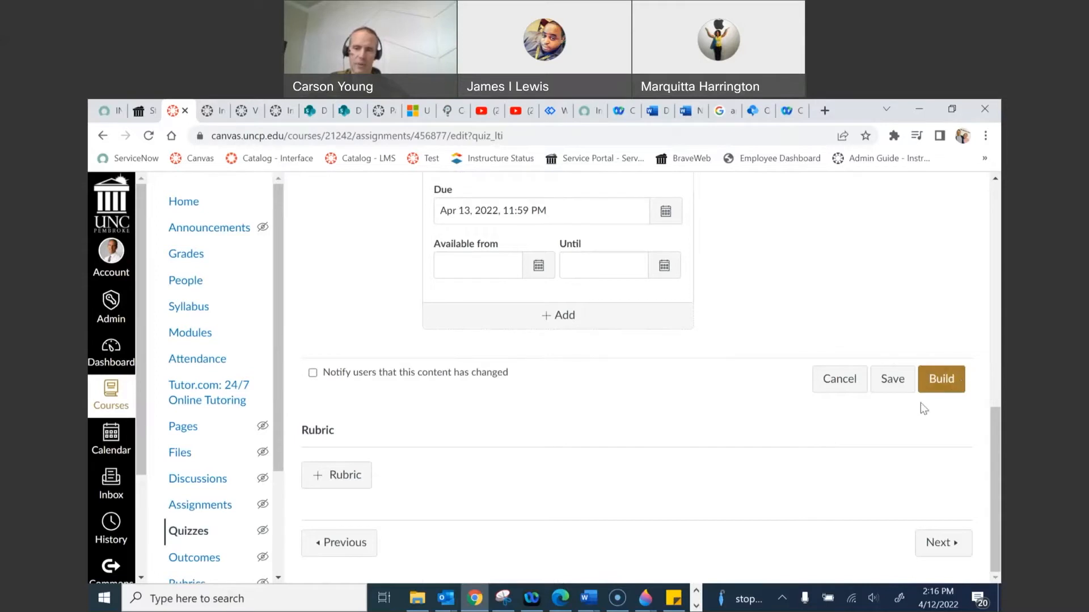
Open the New Published quiz in the builder from its details page and look through its questions to the heart image
click(942, 378)
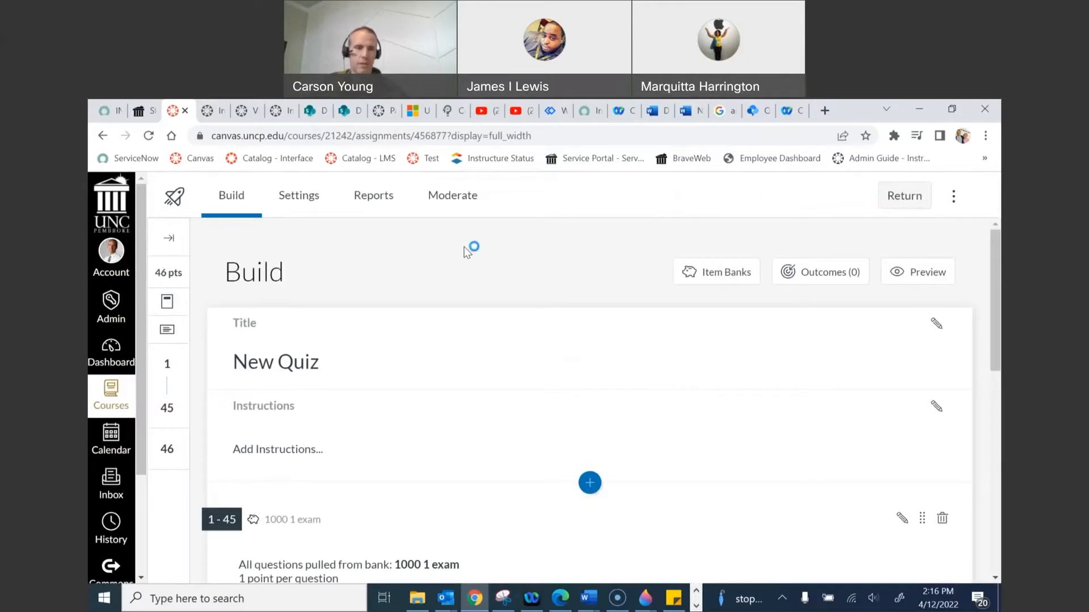
click(102, 137)
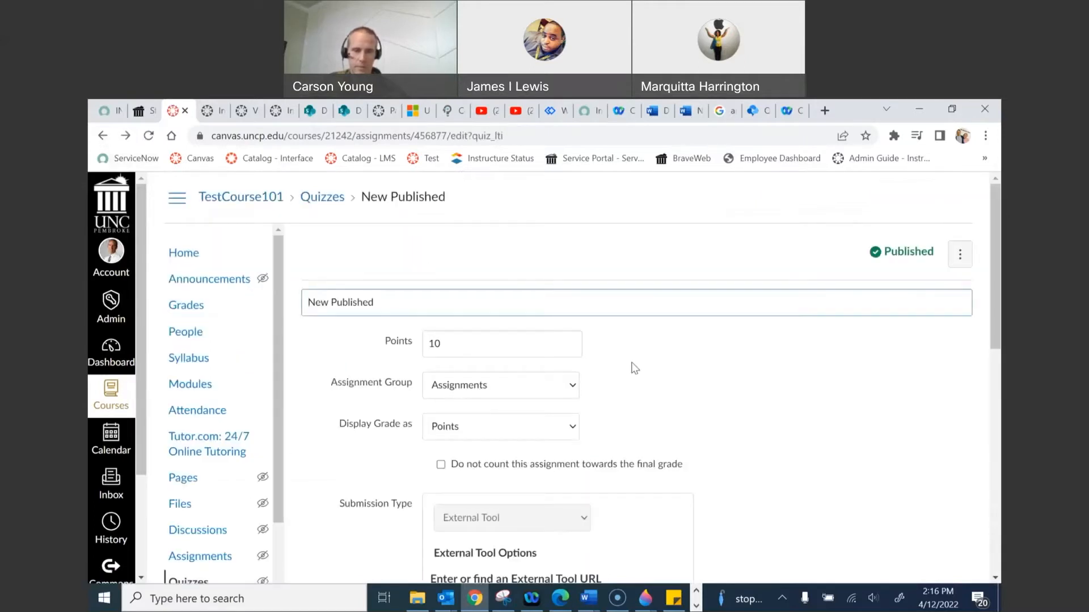
scroll(632, 363, down, 9)
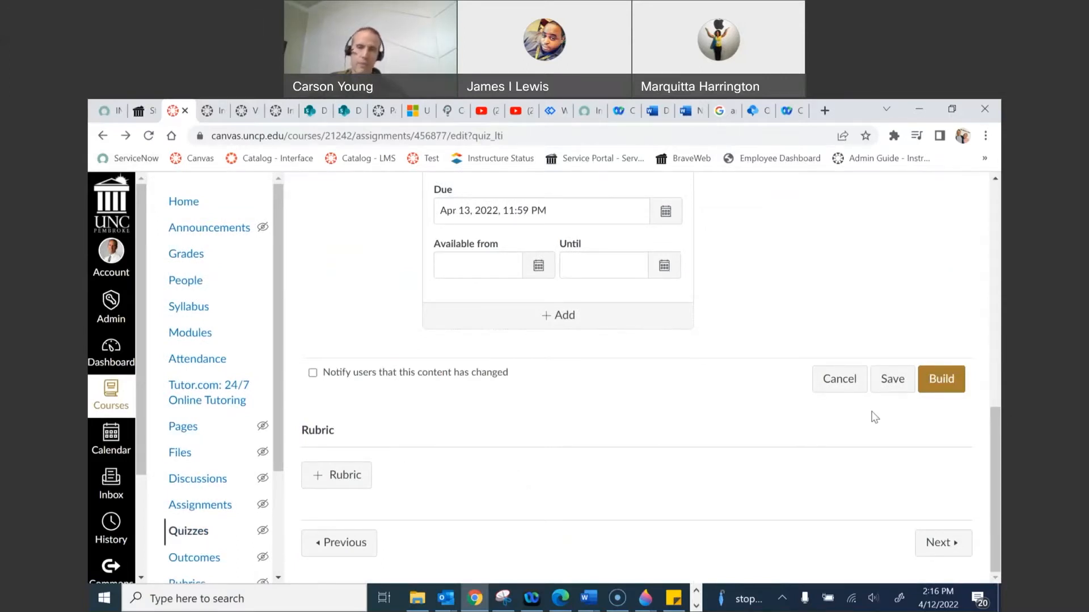
click(940, 381)
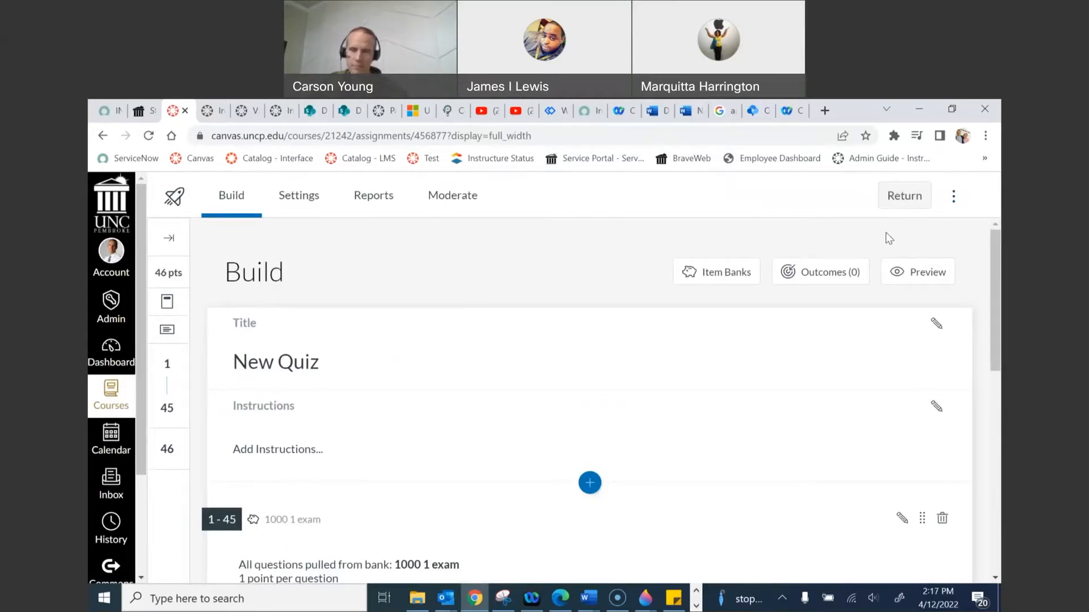
scroll(845, 355, down, 10)
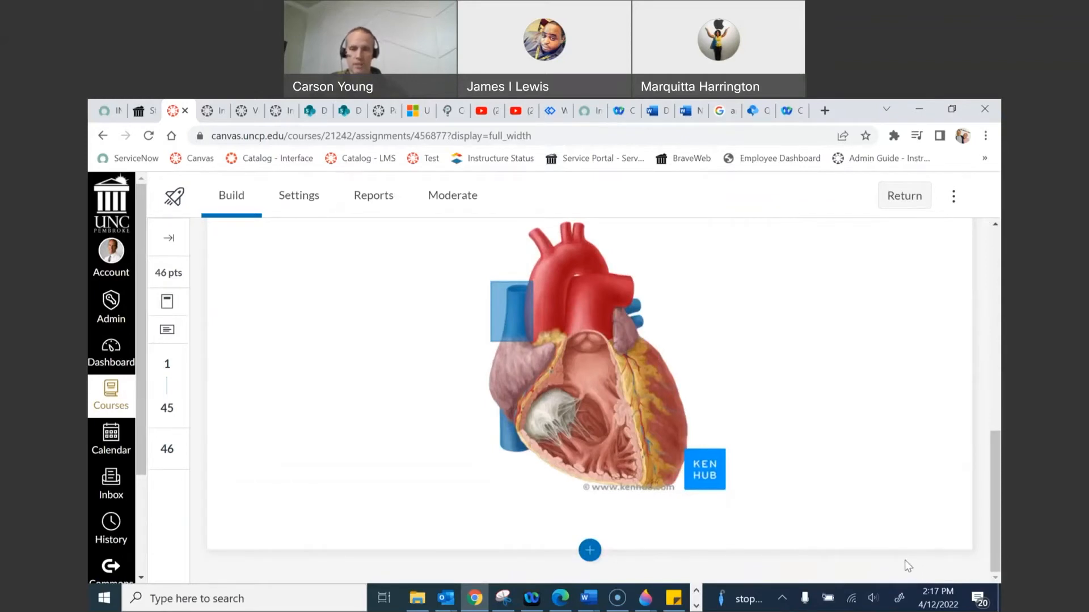
scroll(904, 560, up, 10)
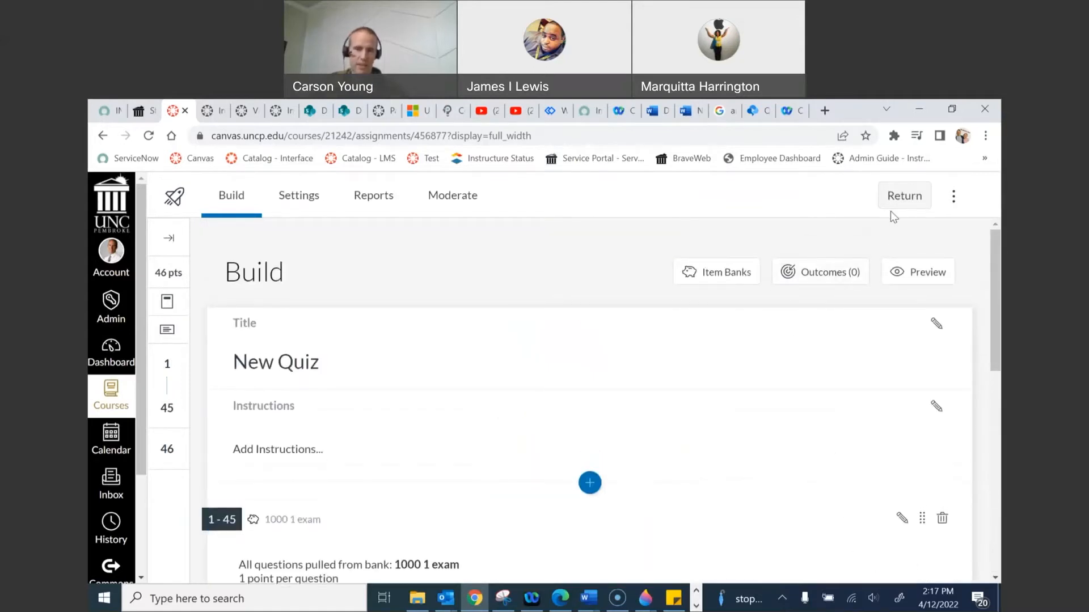
Return to the quiz list, reopen the New Published quiz's details and enter its builder
click(903, 199)
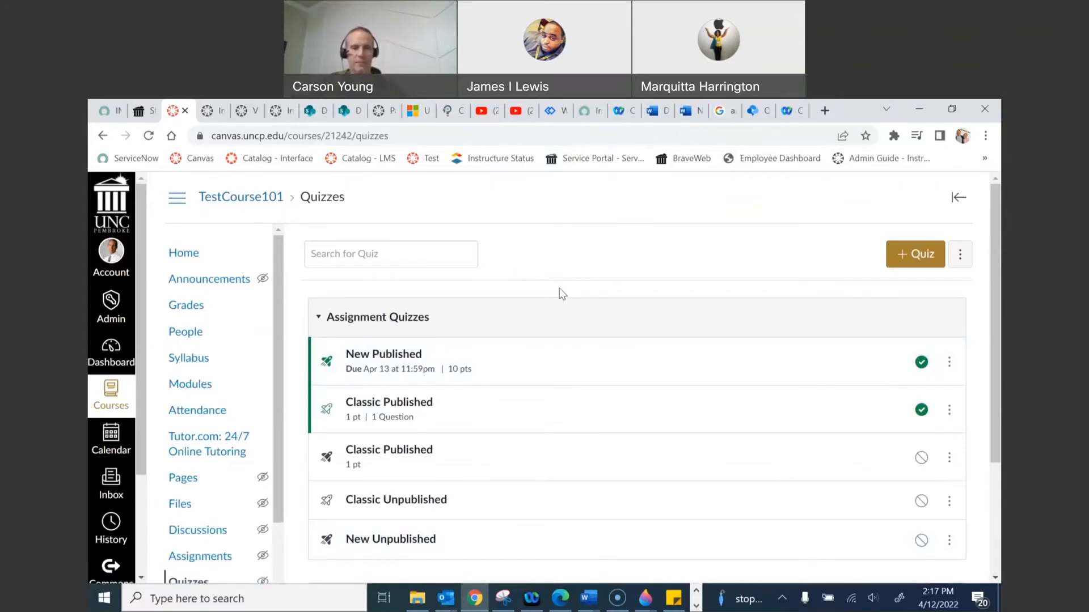
scroll(559, 288, down, 1)
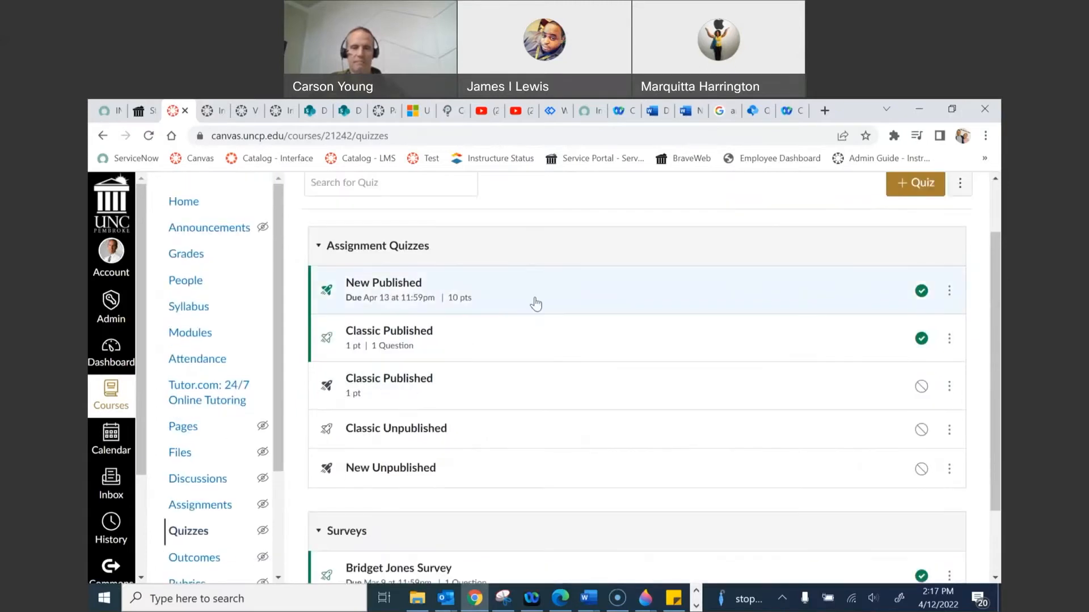
click(392, 286)
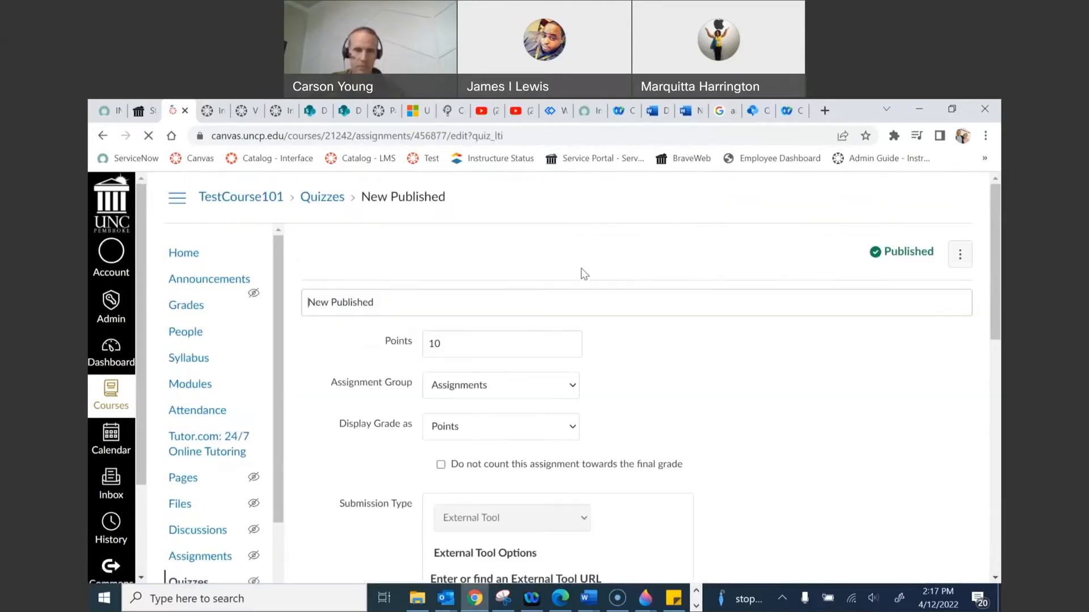
scroll(775, 414, down, 10)
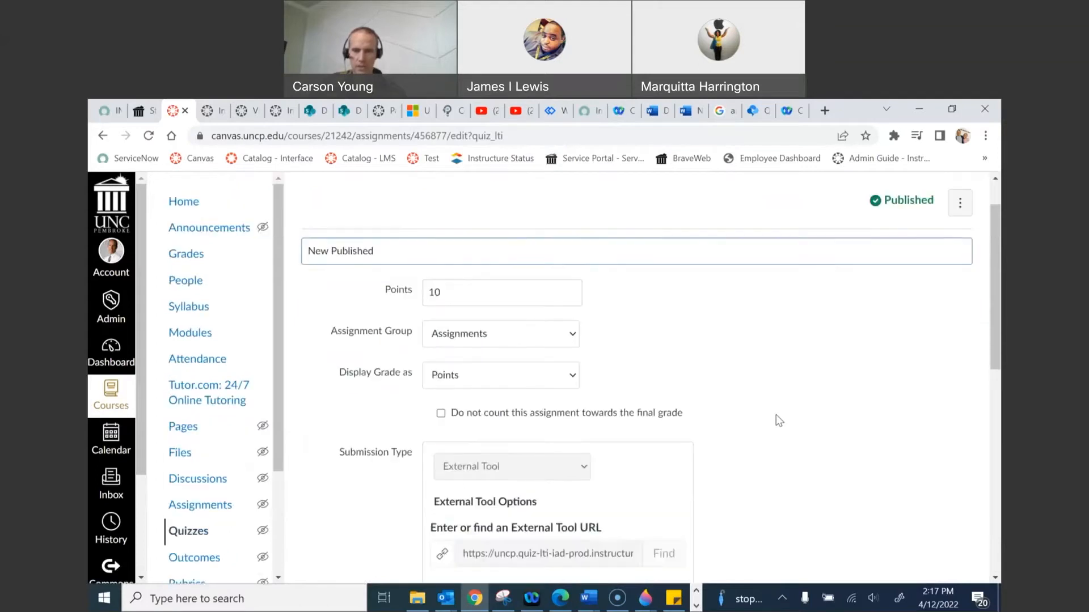
click(940, 381)
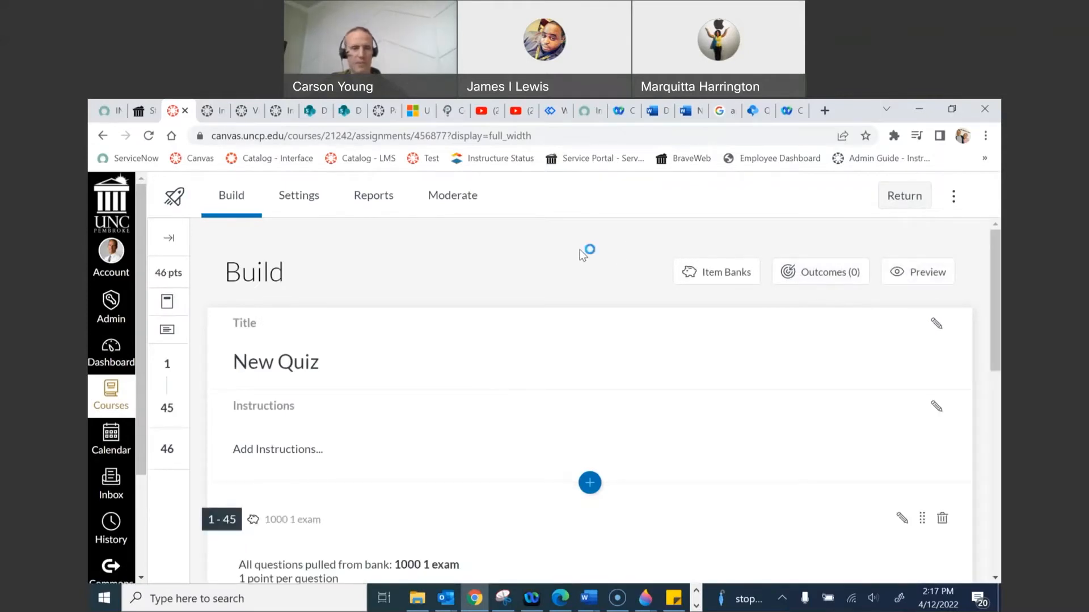
Open the quiz's settings and enable One question at a time with Allow Backtracking on
click(300, 199)
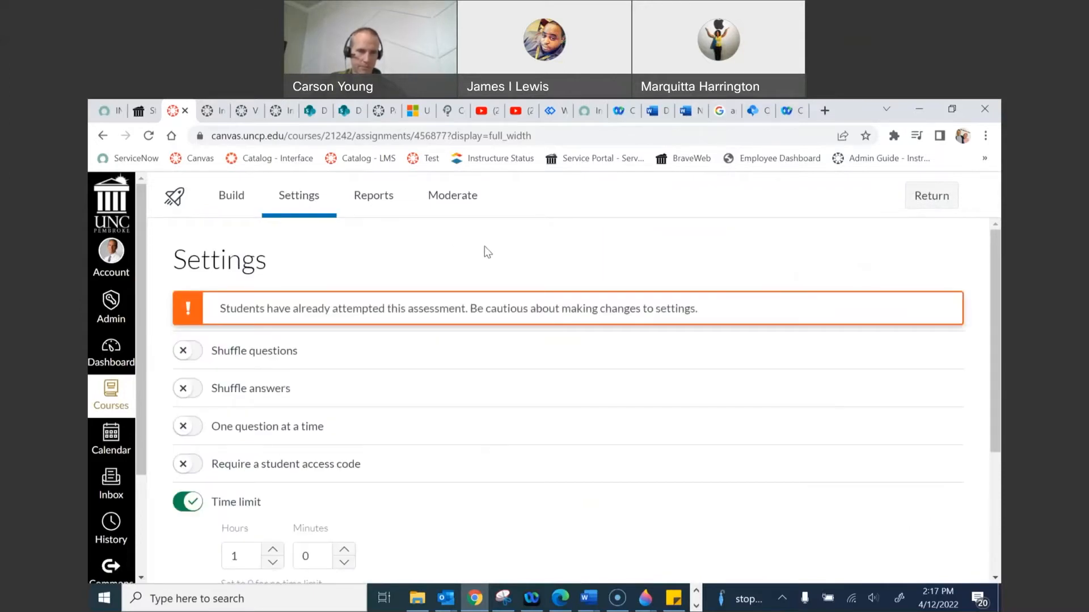
scroll(484, 246, down, 1)
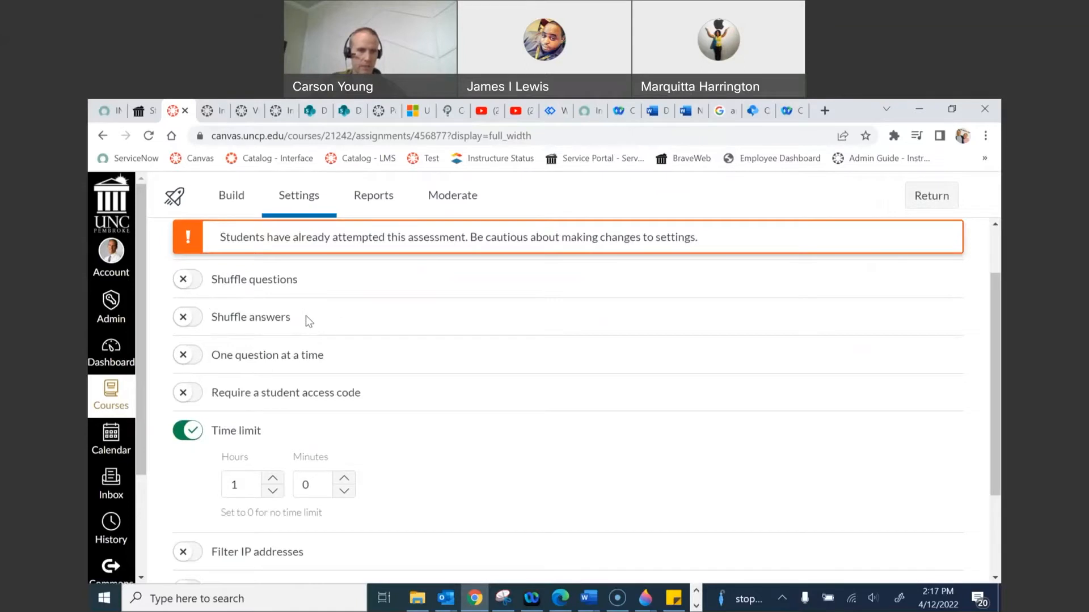
scroll(417, 323, down, 2)
scroll(413, 320, up, 1)
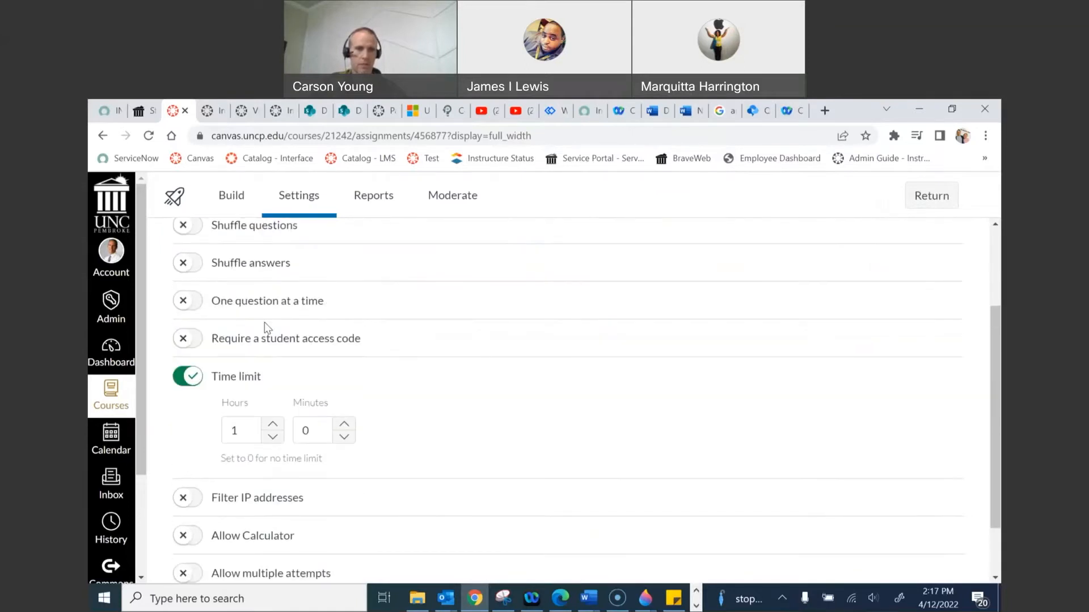
click(184, 302)
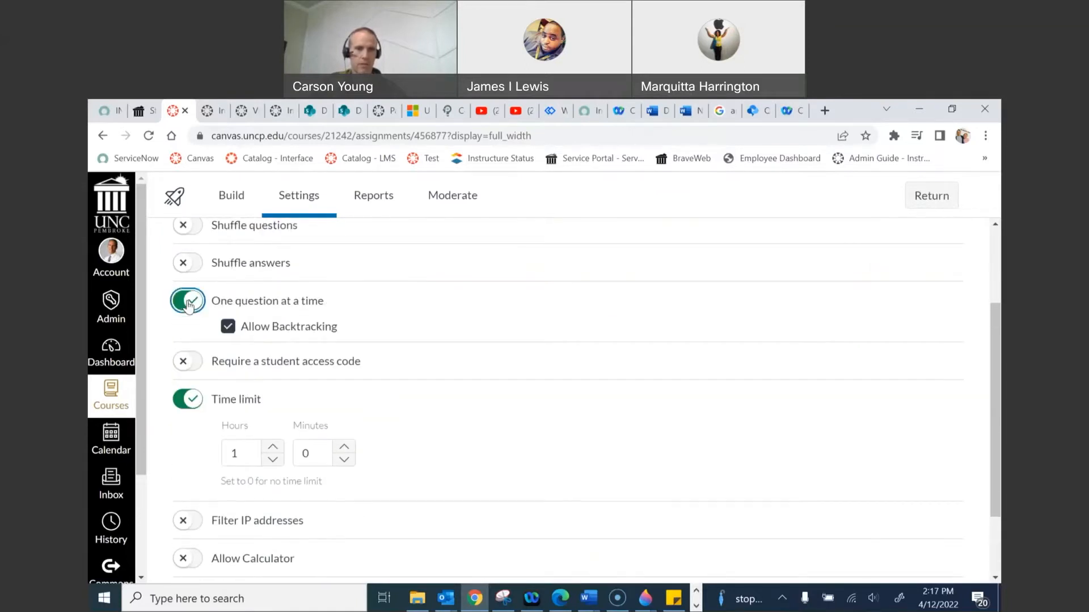
click(228, 327)
click(228, 327)
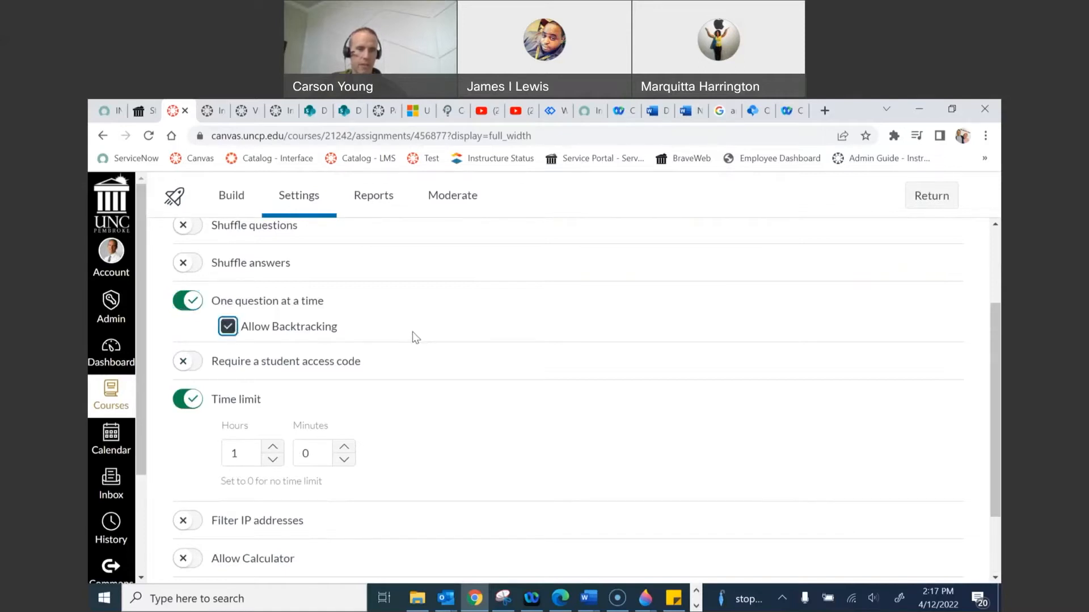
Turn on the student access code requirement and allow a Basic calculator for the quiz
click(187, 366)
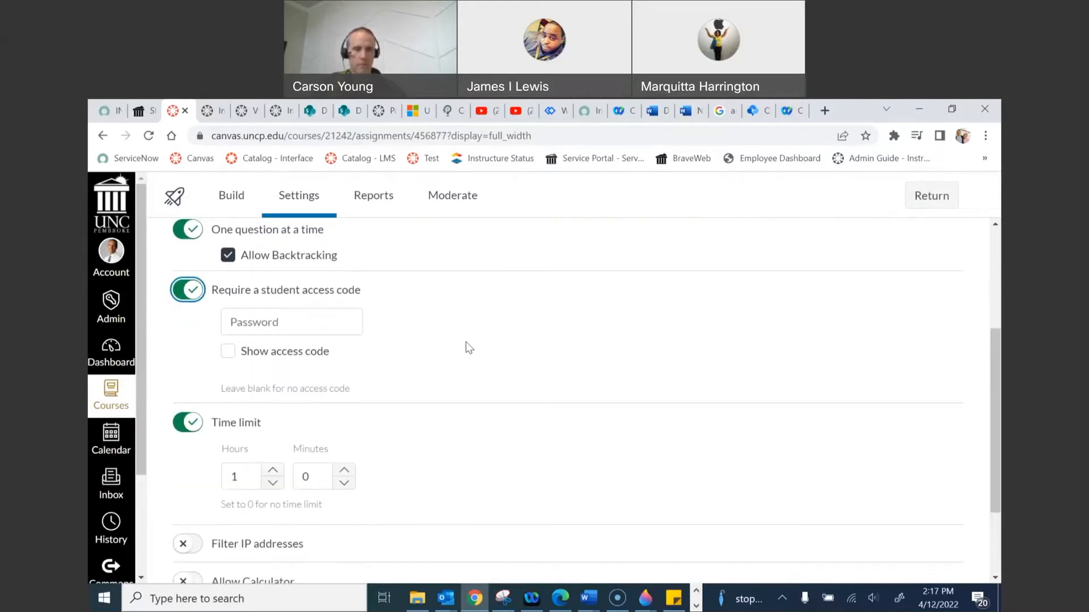
scroll(409, 349, down, 2)
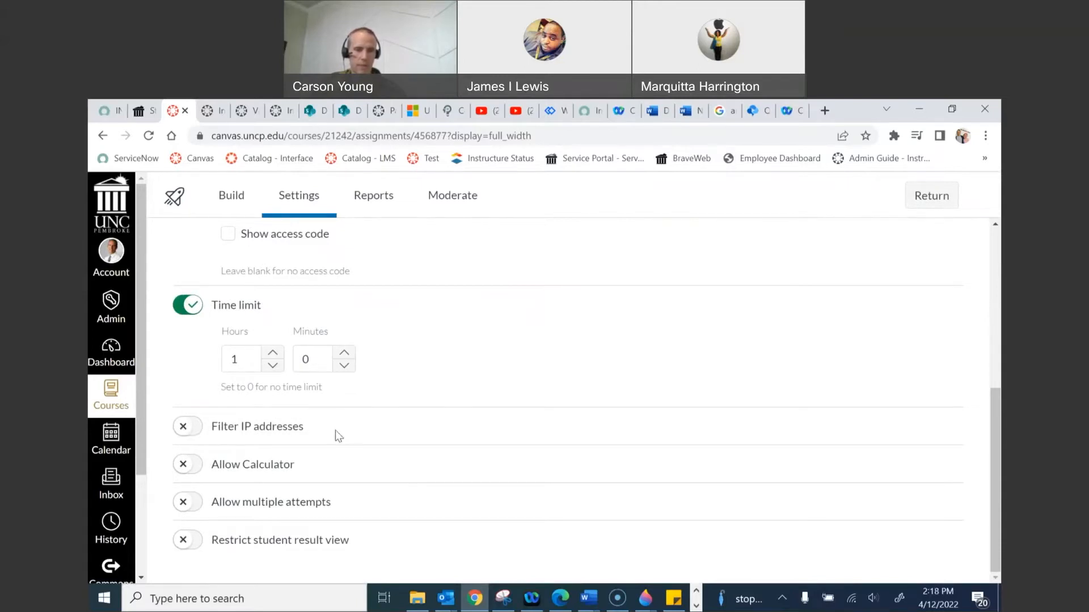
click(185, 465)
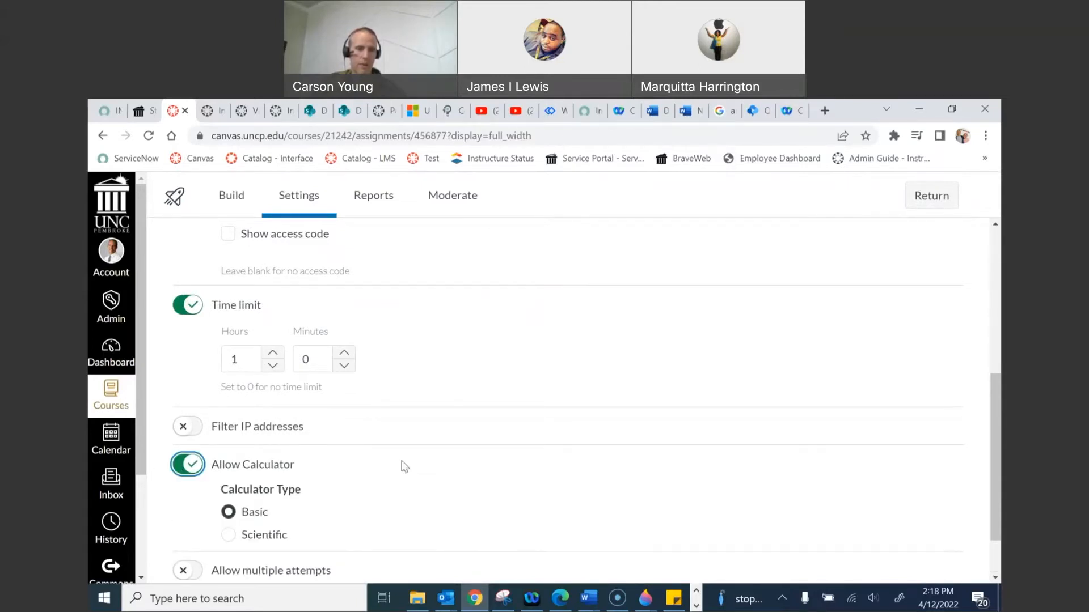
Allow multiple attempts and turn on Restrict student result view, leaving its display options unchecked
scroll(409, 463, down, 1)
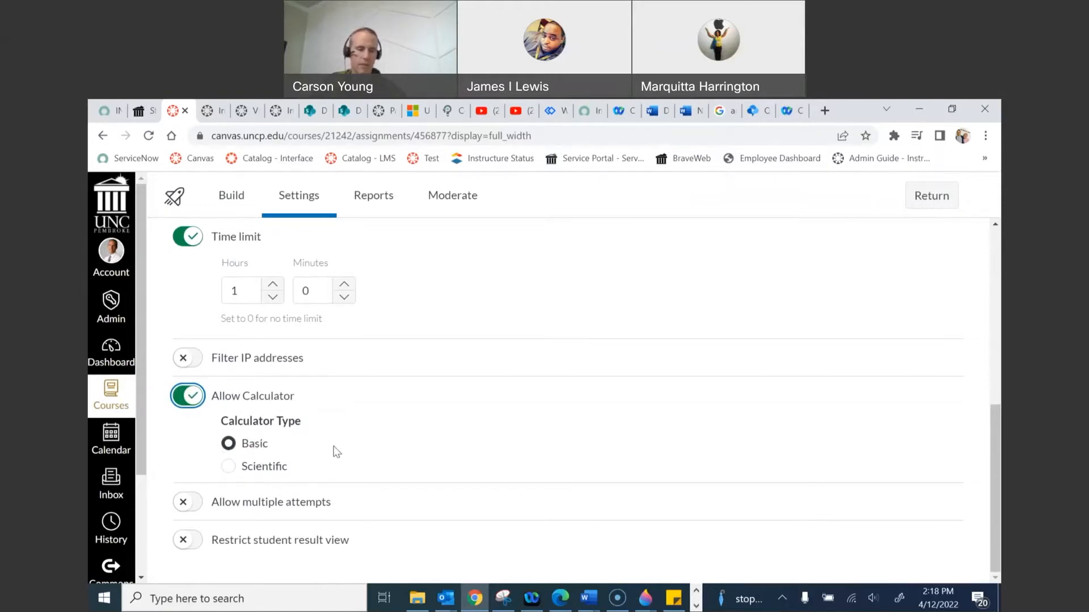
click(182, 503)
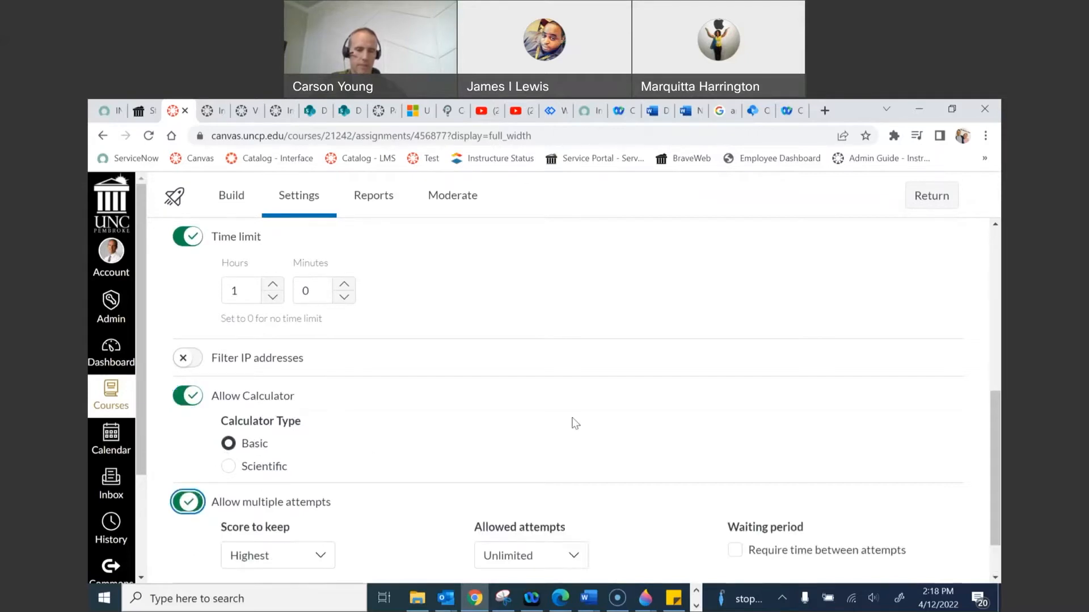
scroll(413, 449, down, 2)
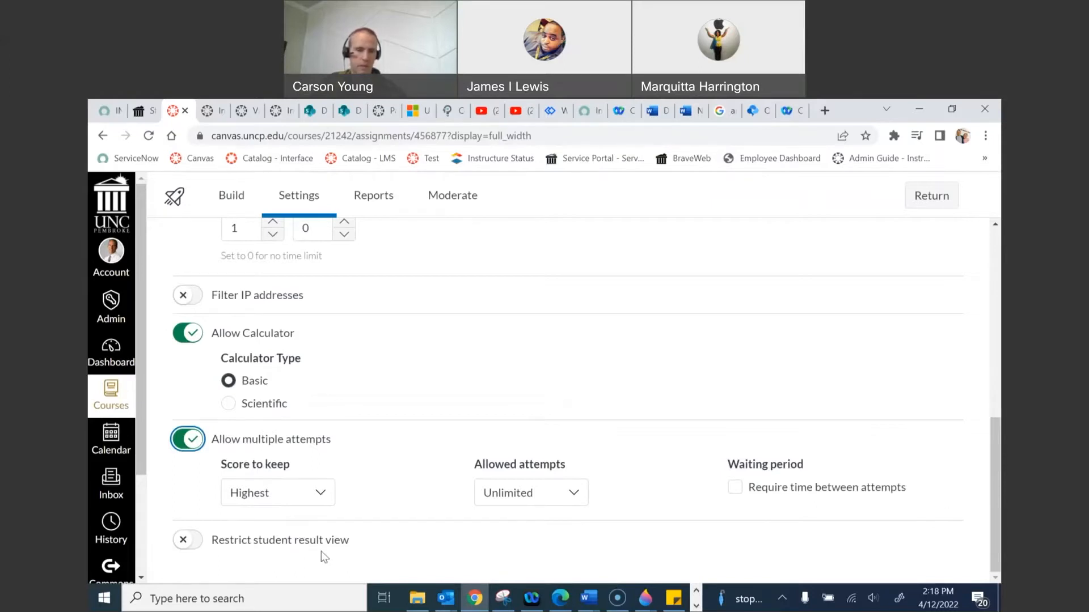
click(185, 541)
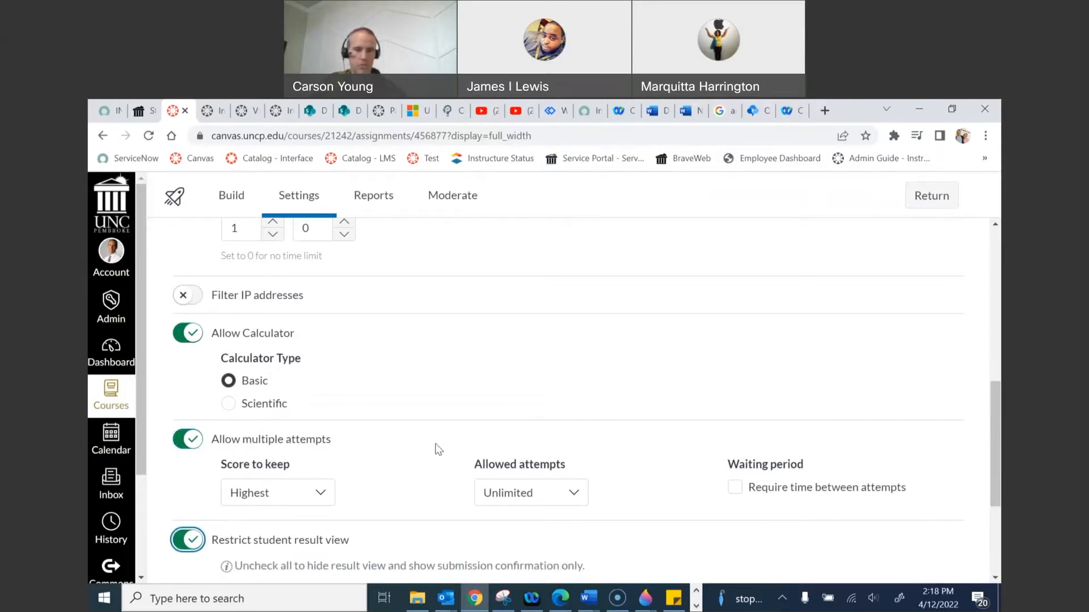
scroll(437, 450, down, 3)
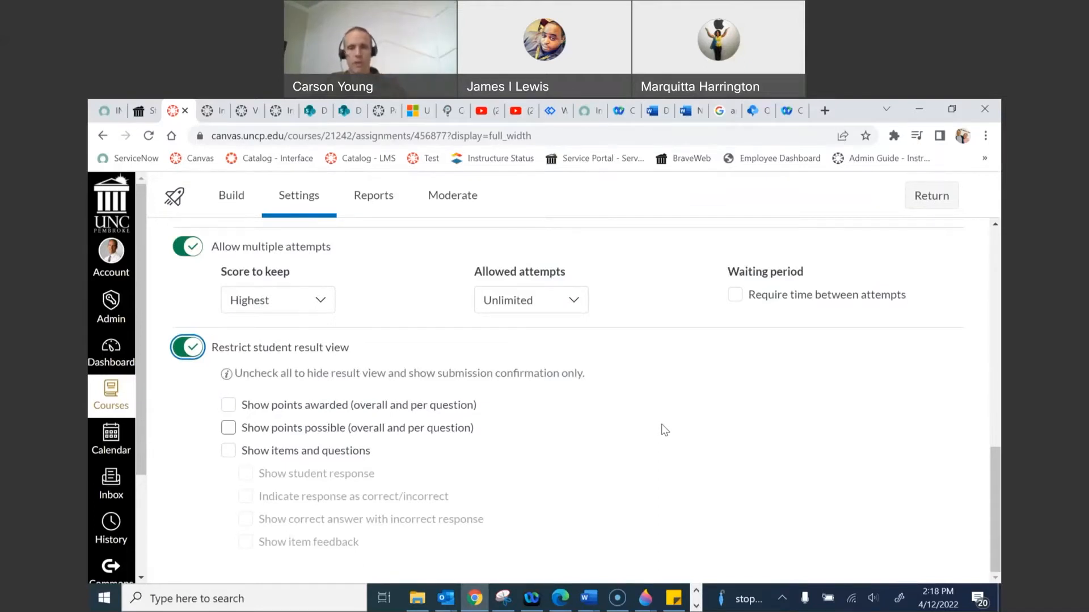
Open the quiz's Reports page and duplicate its browser tab
scroll(679, 436, up, 10)
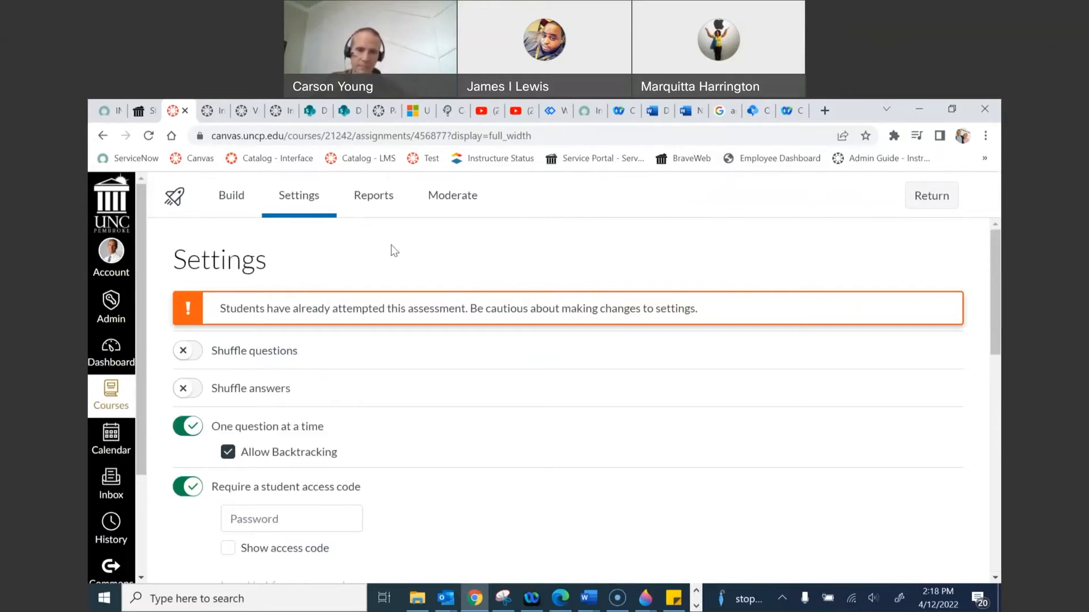
click(377, 200)
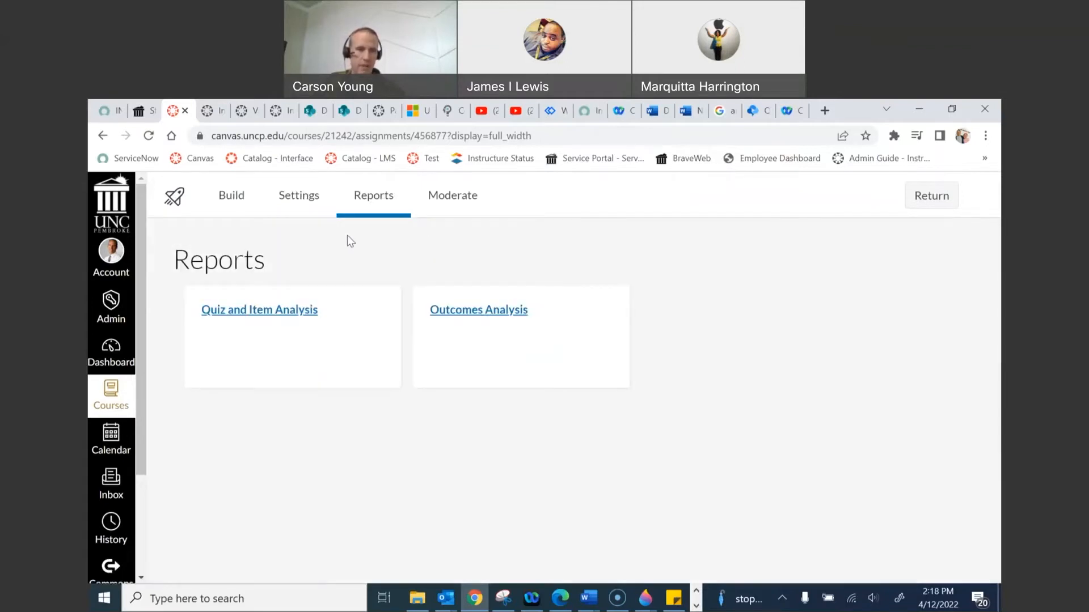
right_click(173, 117)
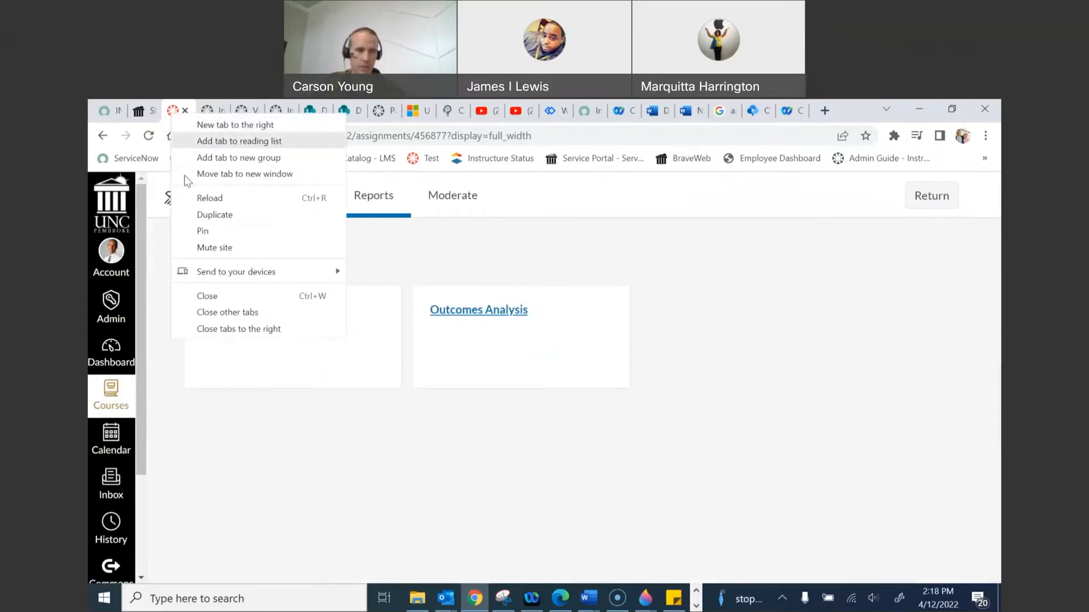
click(215, 215)
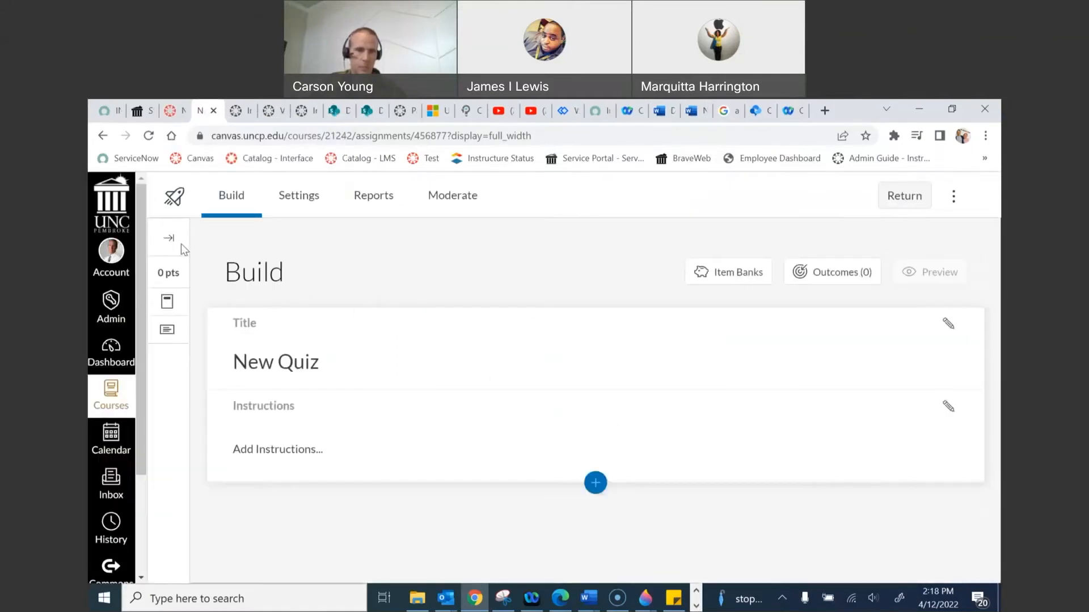
Go to the quiz list in the duplicated tab and look through the unpublished Classic Published copy's details before going back
click(901, 198)
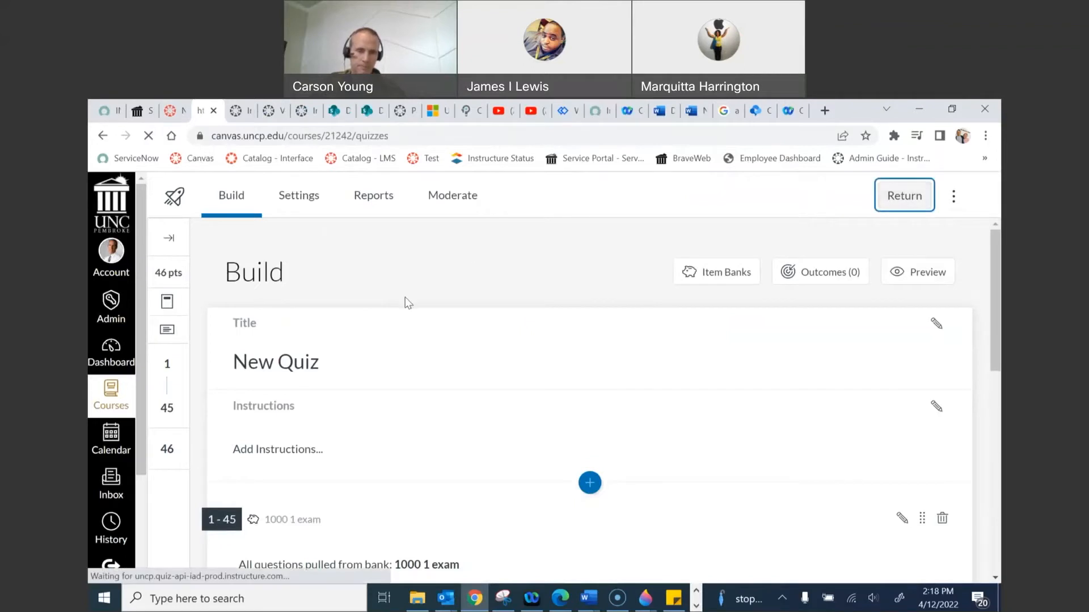
scroll(374, 352, down, 1)
click(426, 386)
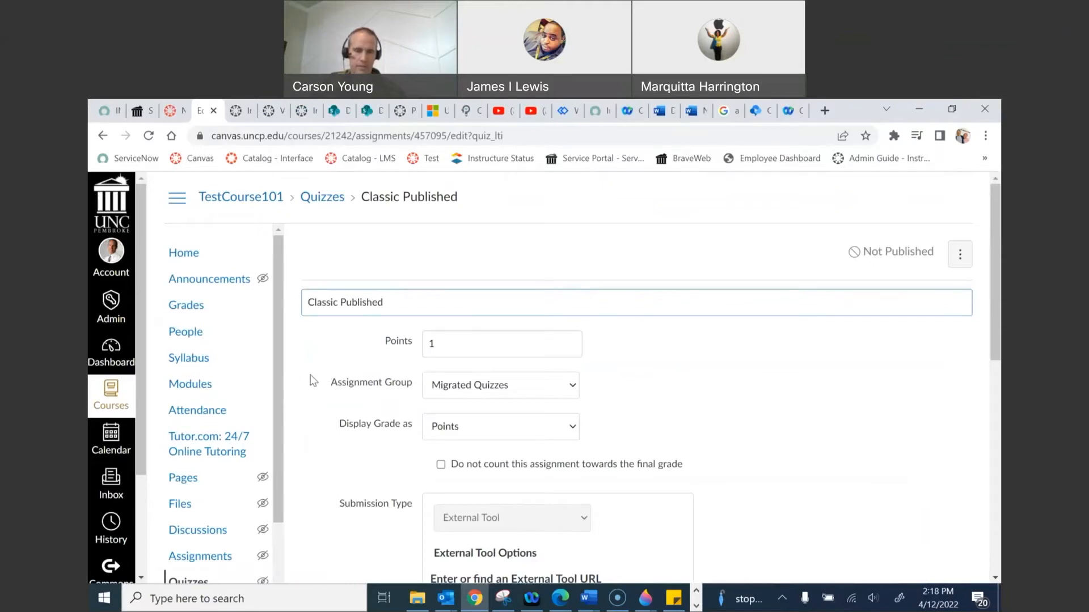
scroll(313, 381, down, 10)
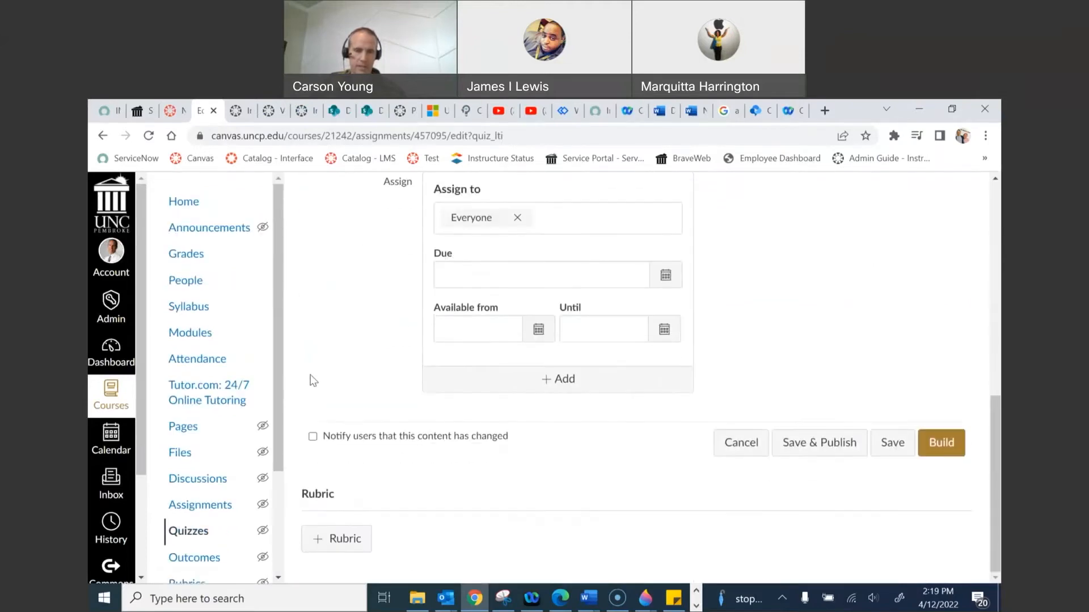
scroll(311, 377, up, 10)
scroll(311, 377, down, 10)
scroll(321, 367, up, 10)
click(102, 135)
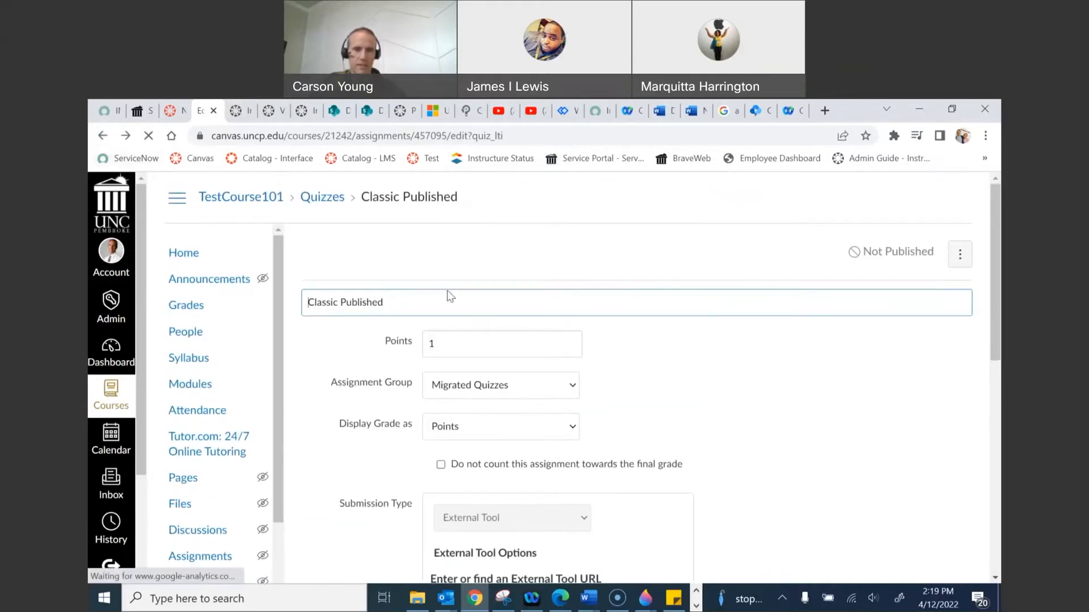
Open the published Classic Published quiz from the quiz list and review its settings summary
scroll(567, 391, down, 3)
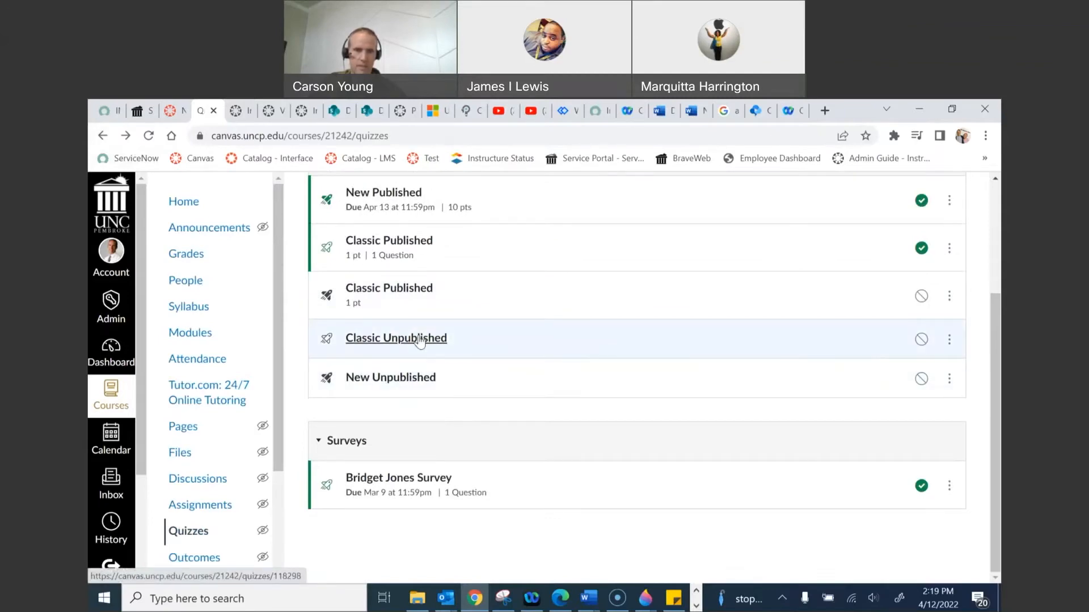
scroll(416, 350, up, 1)
click(411, 315)
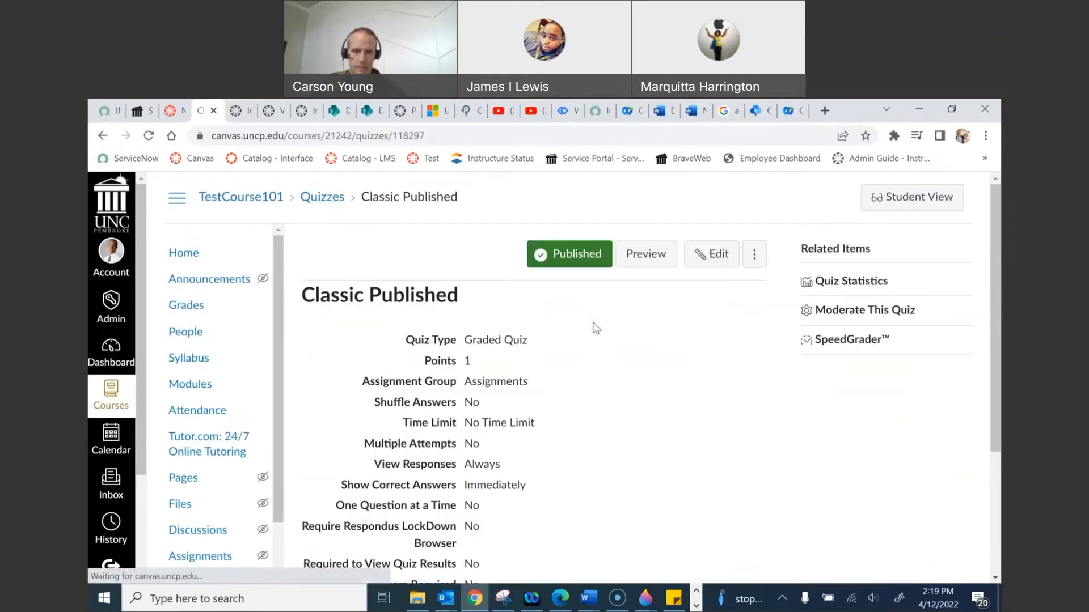
scroll(589, 346, down, 4)
scroll(593, 349, up, 5)
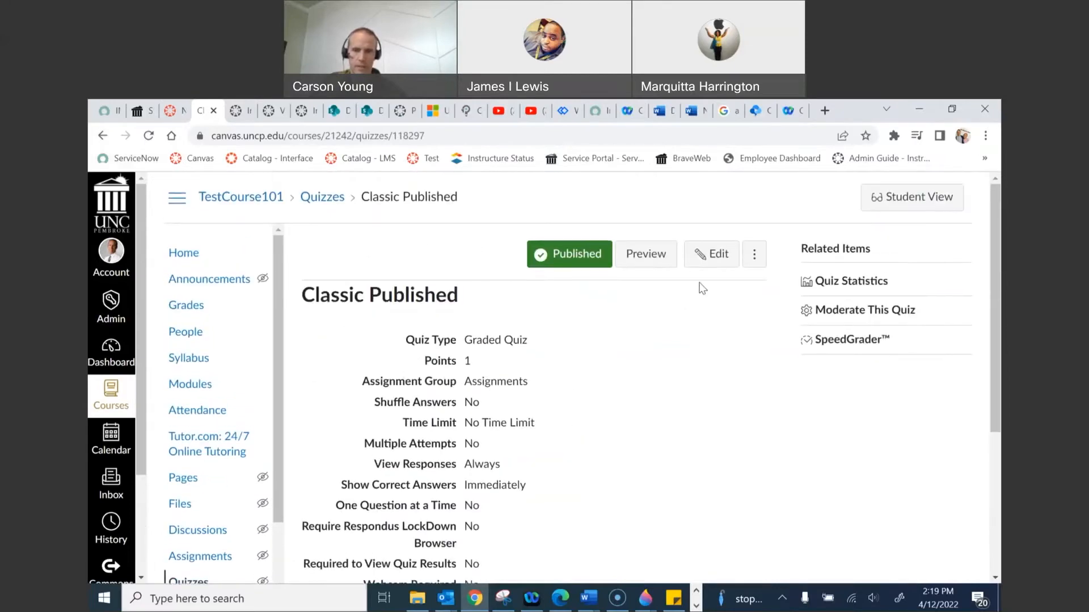
Open the Classic Published quiz for editing and examine the options and restrictions in its details
click(706, 257)
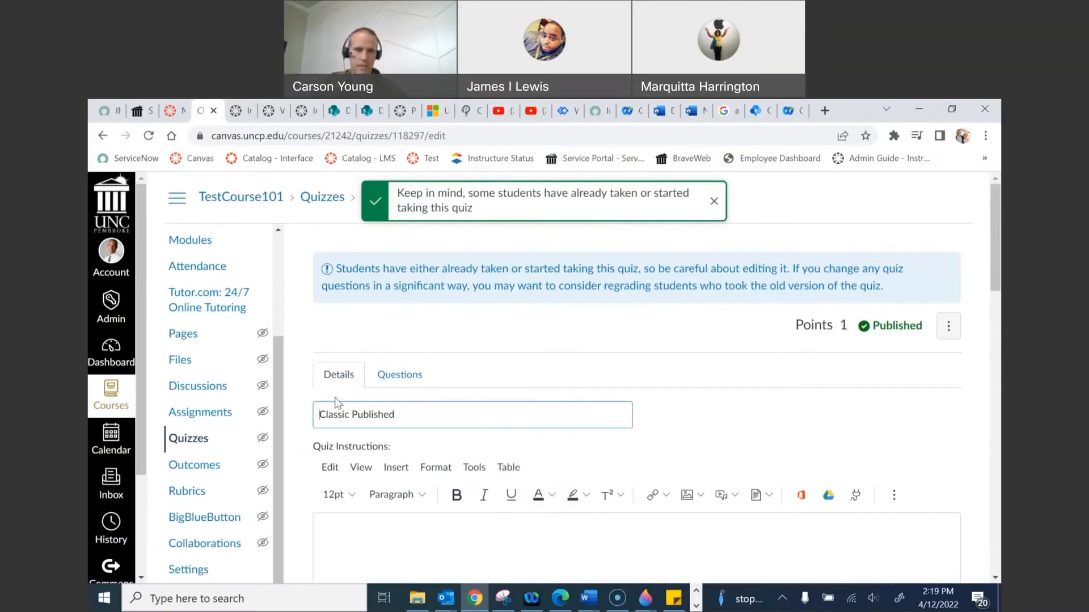
click(398, 376)
click(317, 374)
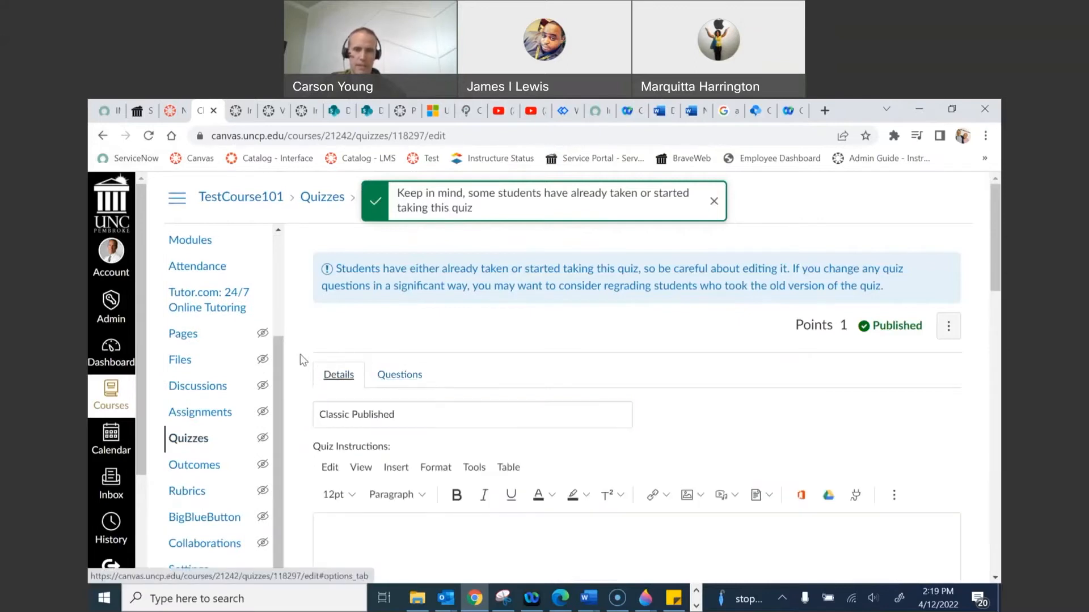
scroll(300, 360, down, 10)
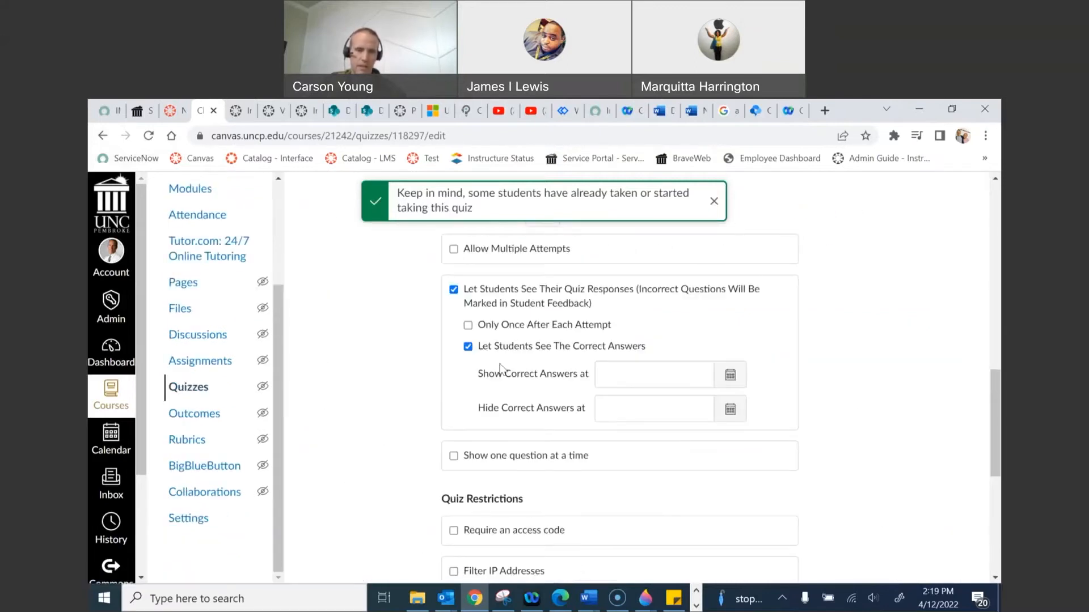
scroll(398, 495, up, 5)
scroll(391, 408, down, 7)
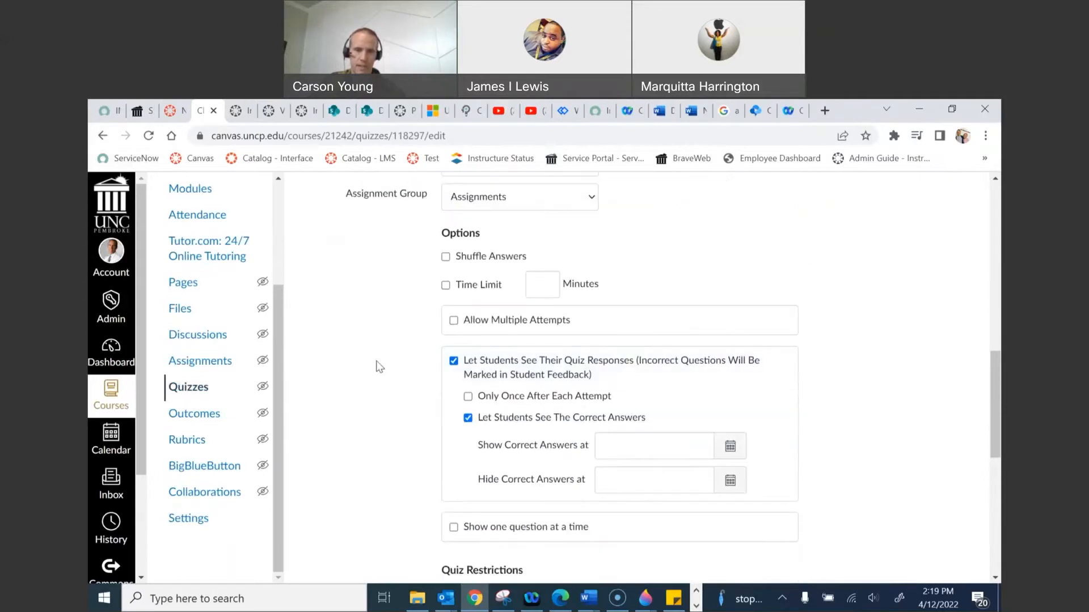
scroll(377, 368, down, 3)
scroll(374, 362, up, 15)
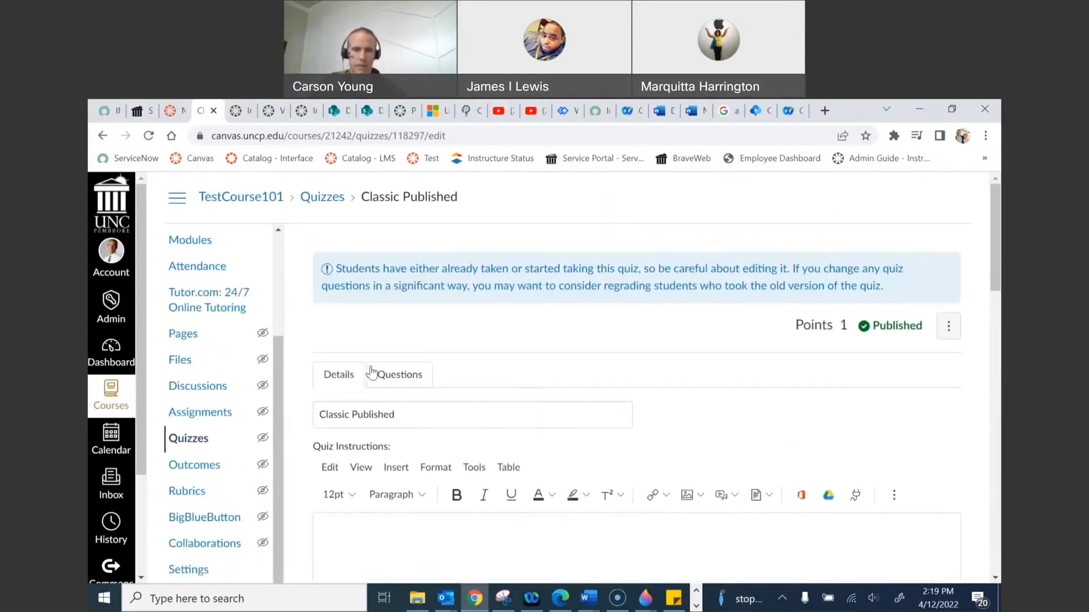
Look over the Classic Published quiz's questions and leave the editor for its overview page
click(397, 377)
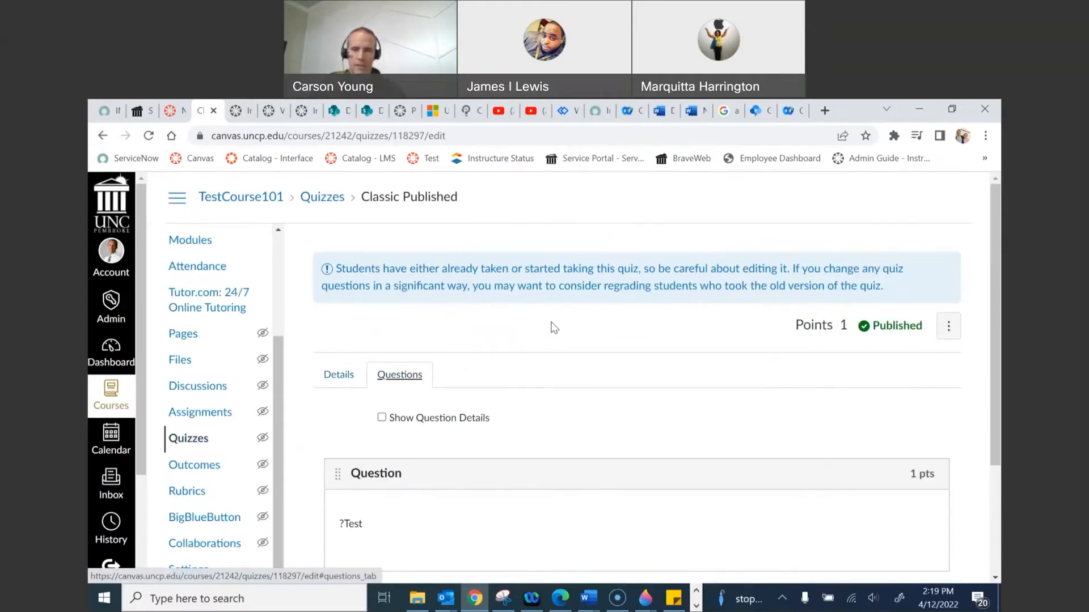
scroll(550, 323, down, 3)
scroll(553, 321, up, 3)
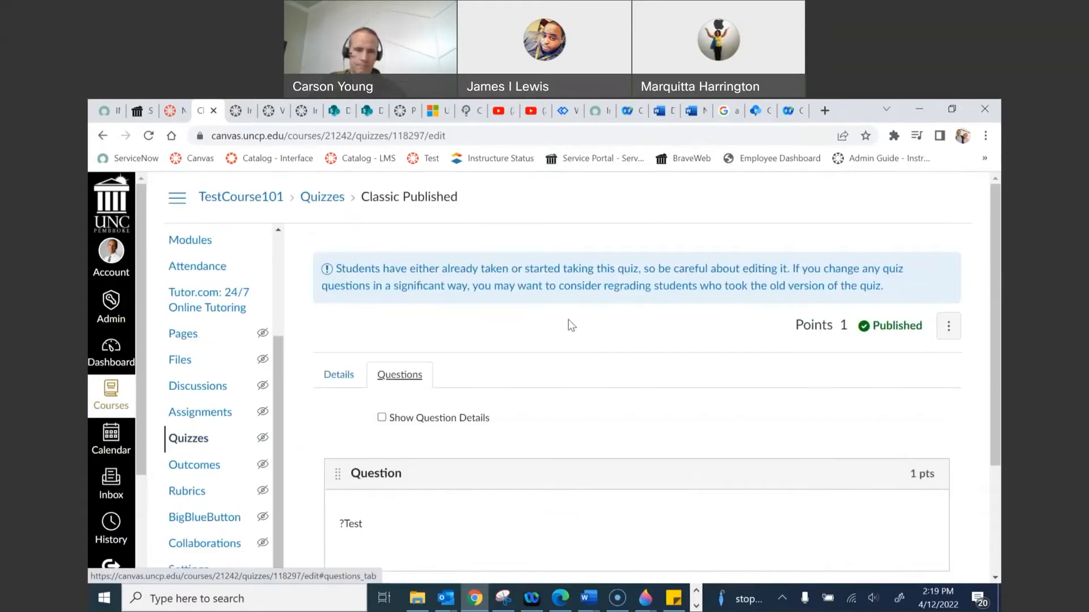
click(103, 136)
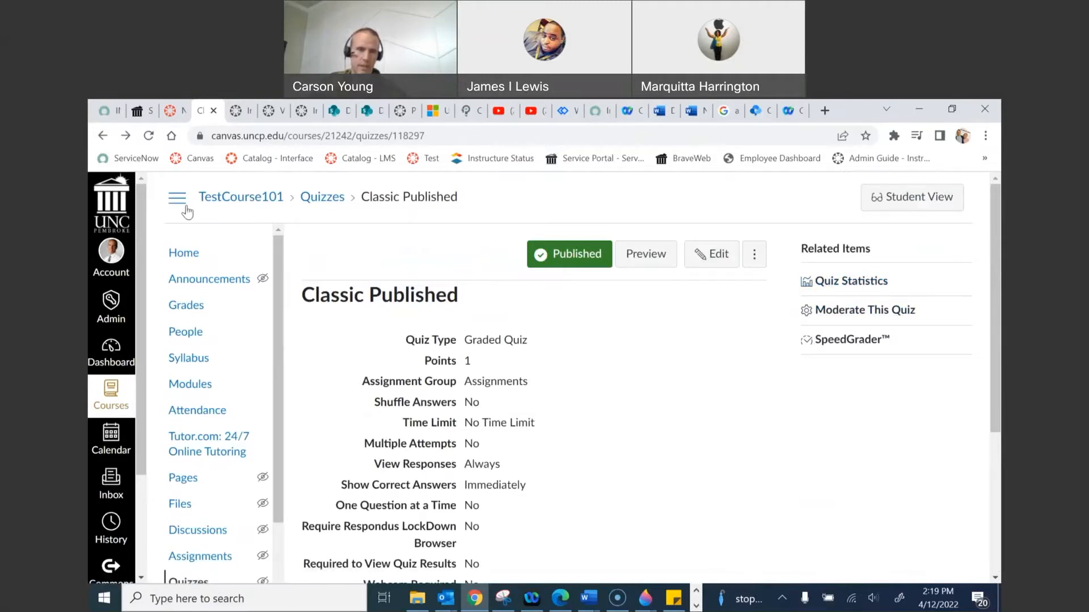
View the Classic Published quiz's statistics, then switch to the New Quiz builder tab and open its Moderate page
click(836, 287)
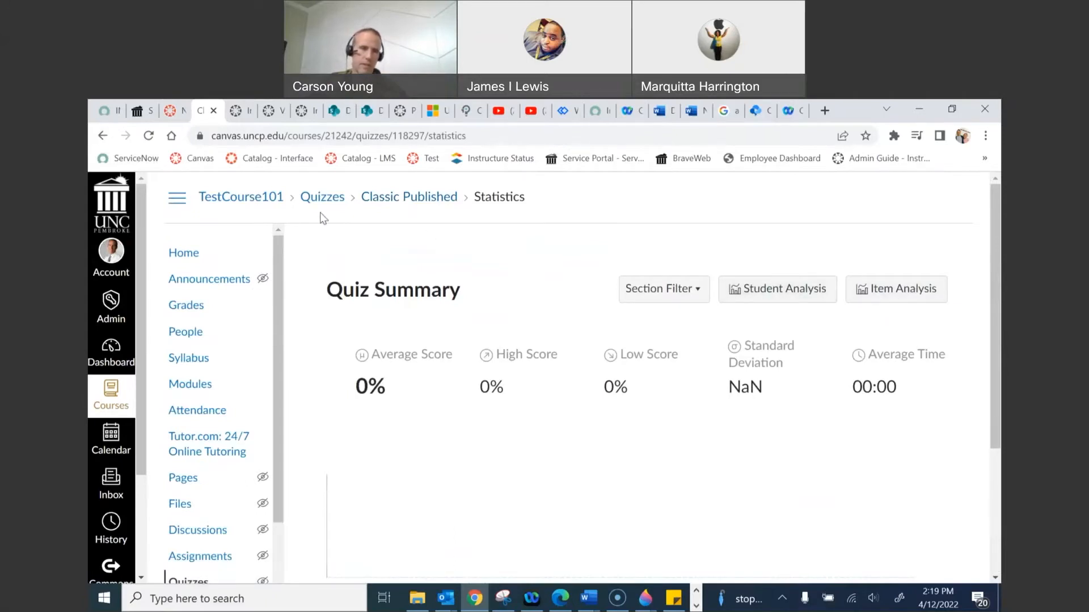
click(173, 112)
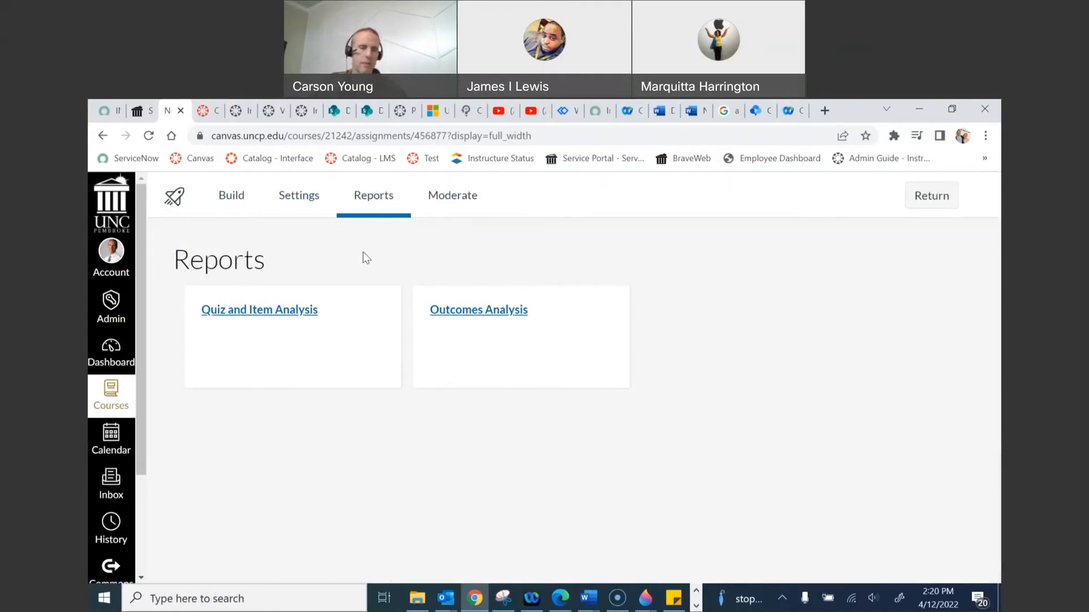
click(452, 198)
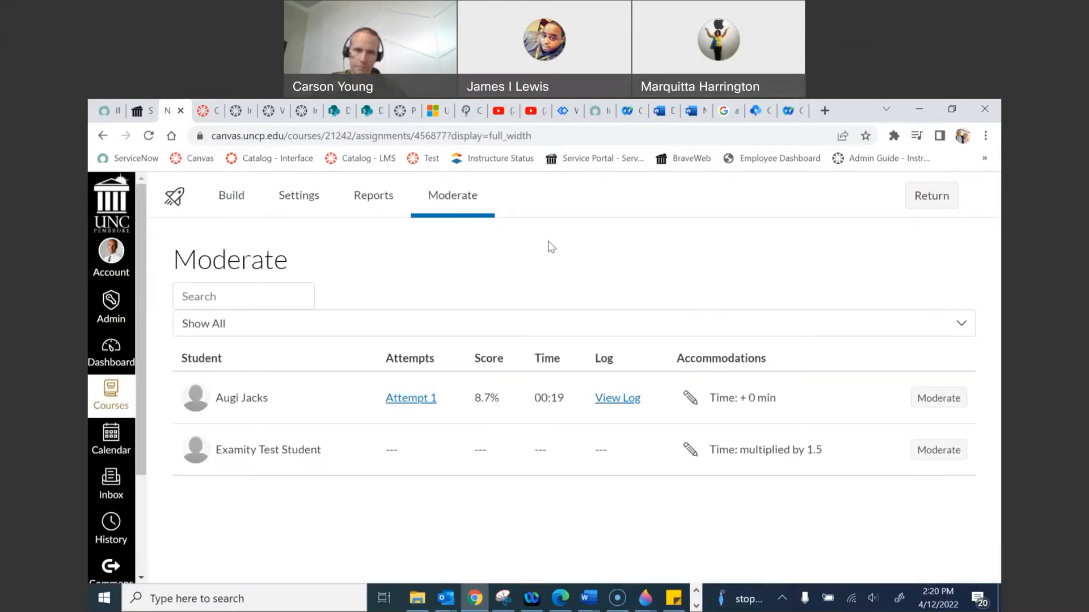
Return to the Classic Published quiz's overview to see its moderation link, and switch back to the New Quiz Moderate page
click(207, 111)
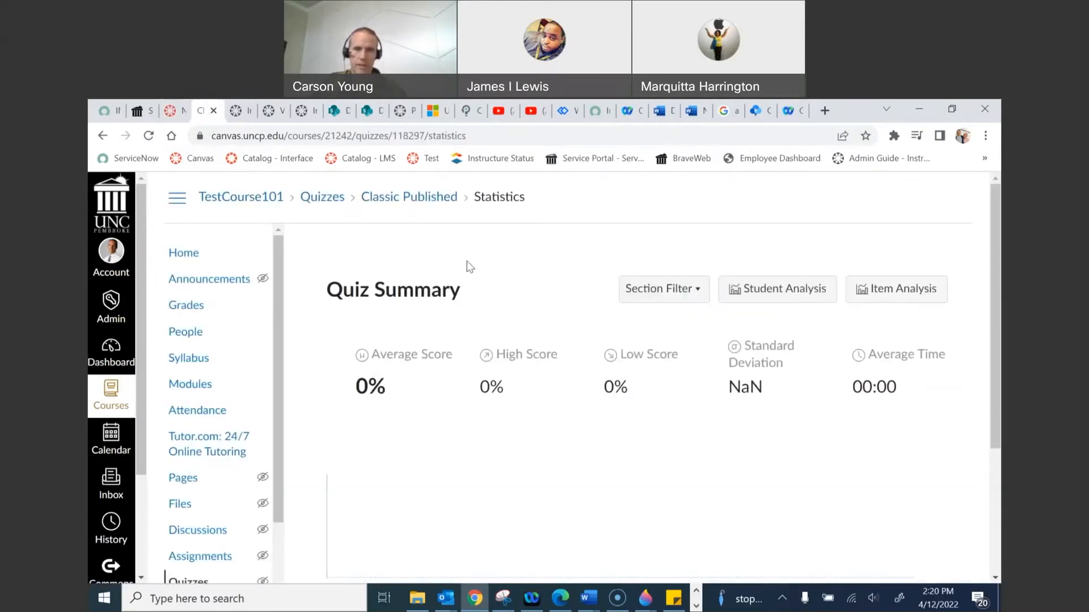
click(105, 137)
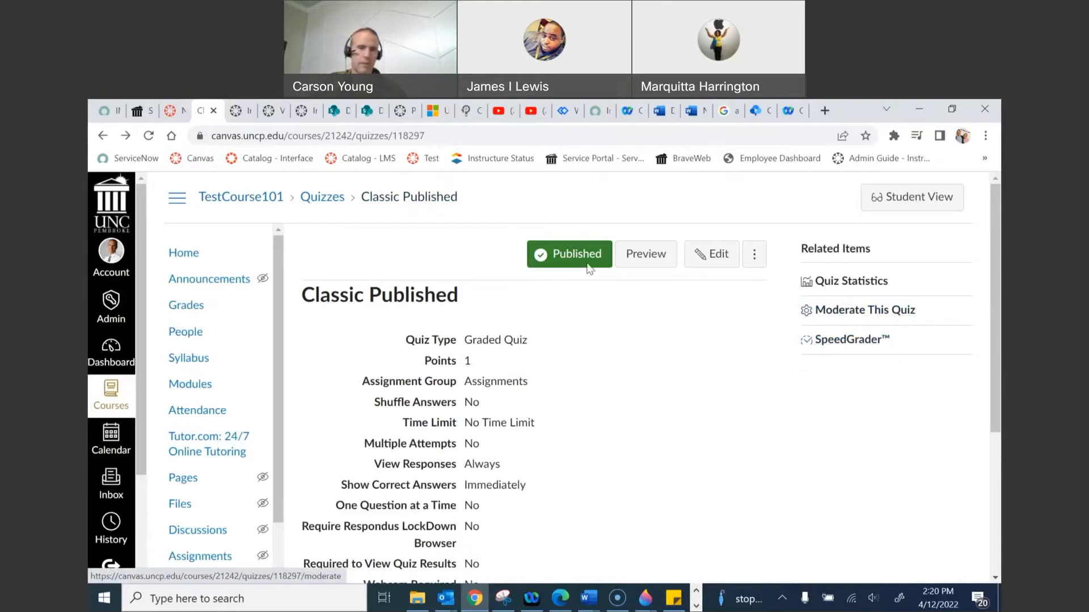
key(ctrl+Page_Up)
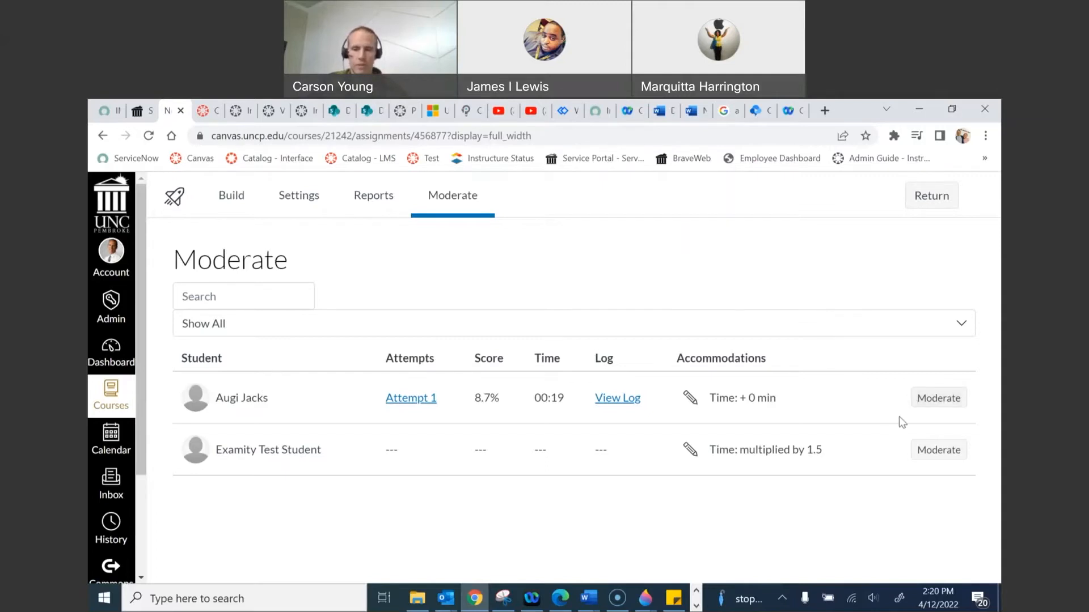
Open moderation for the first listed student and give 1 hour and 4 minutes of additional time
click(936, 397)
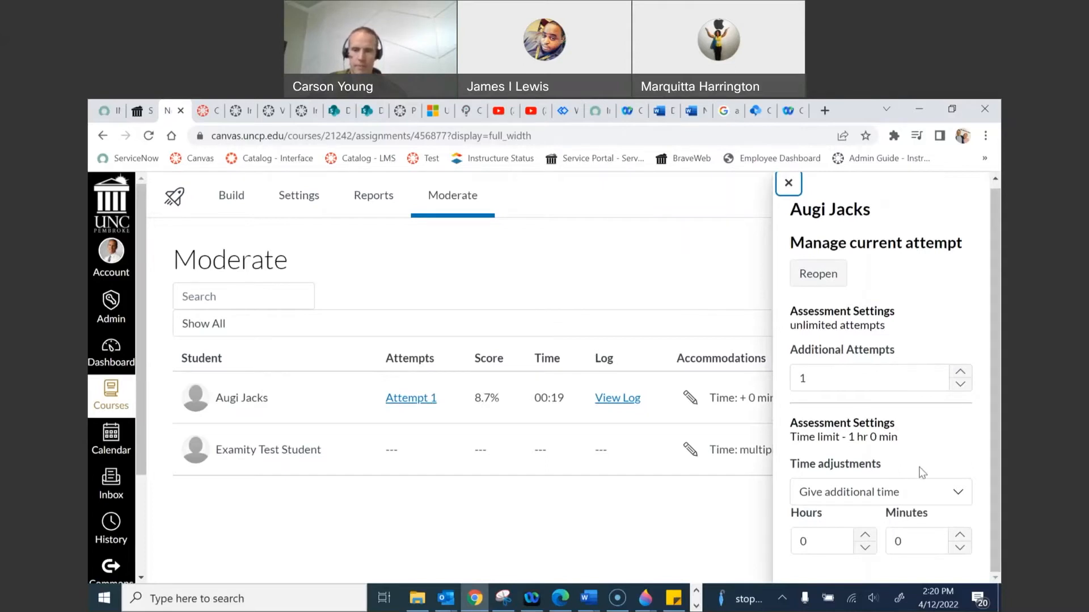
click(958, 494)
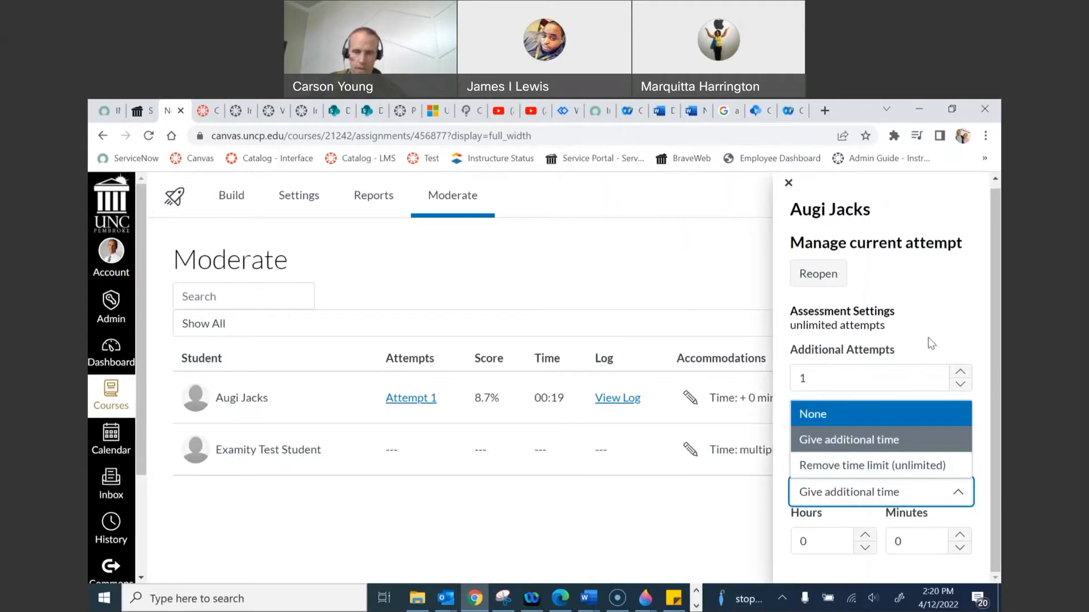
click(931, 358)
click(864, 535)
click(960, 536)
click(960, 535)
click(959, 535)
click(959, 535)
click(947, 431)
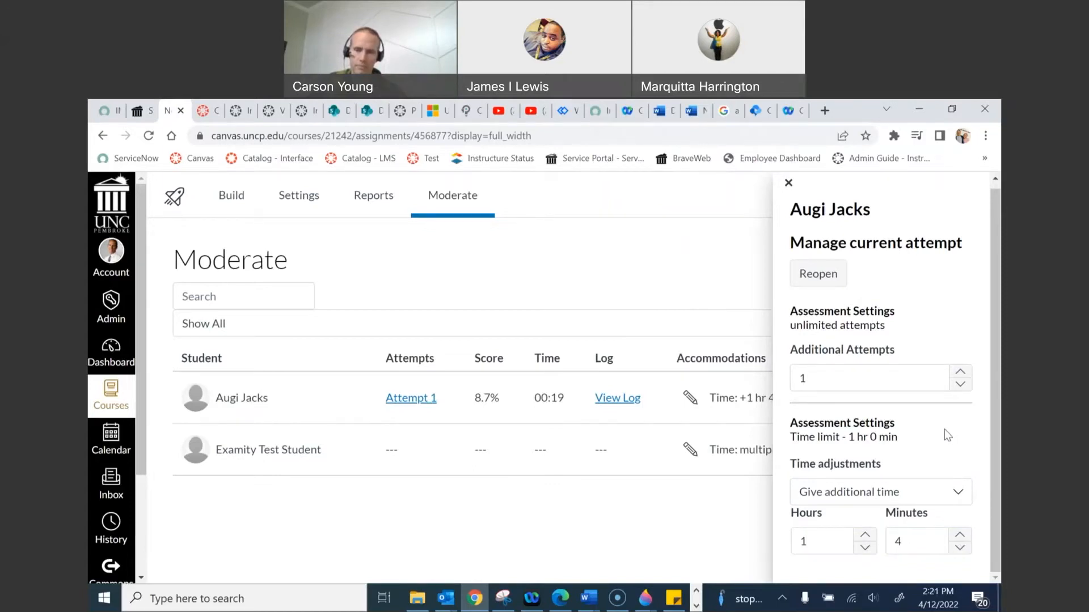
Set the first student's additional attempts to 3 and close the moderation pane
click(960, 373)
click(960, 372)
click(953, 313)
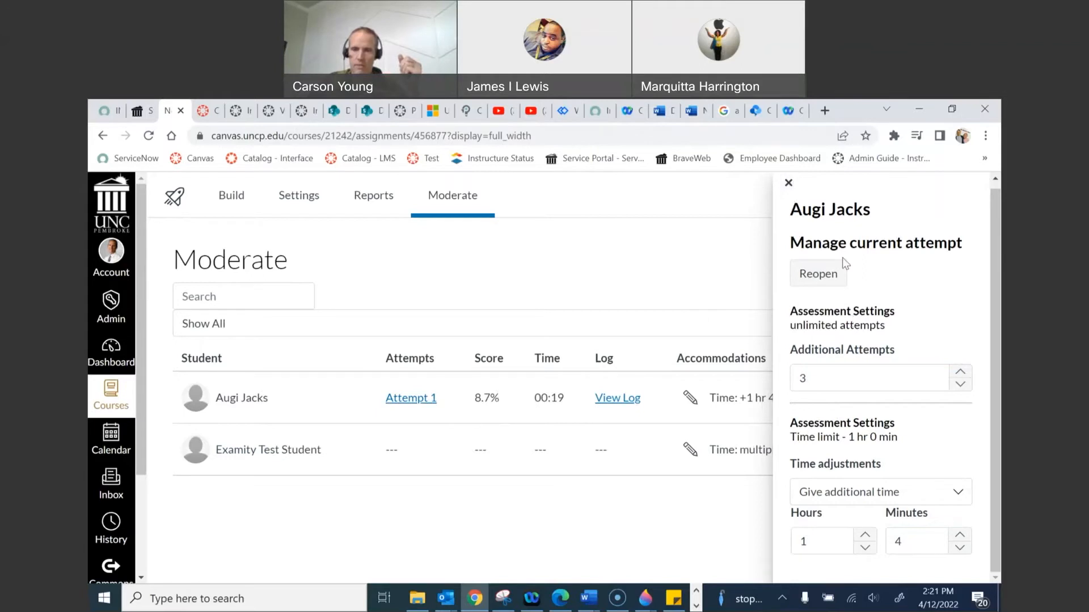
scroll(845, 263, up, 1)
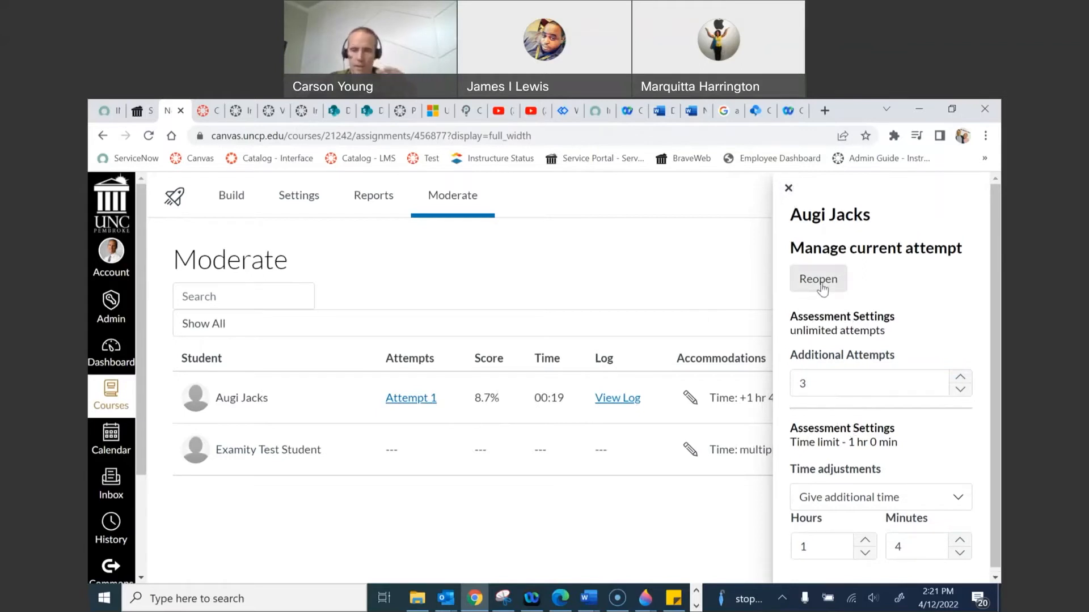
click(788, 188)
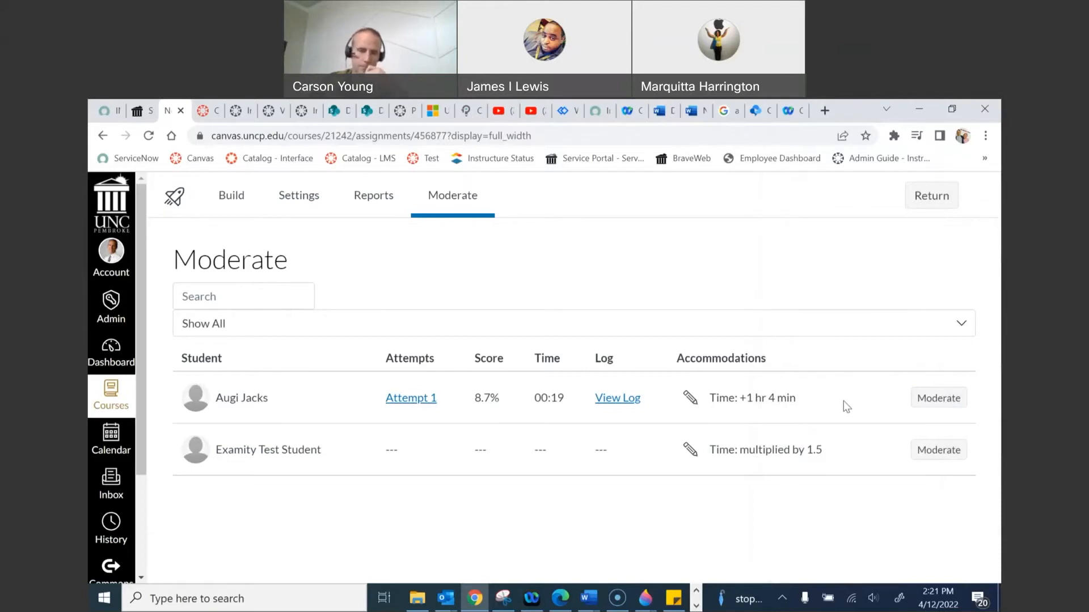
Review both students' moderation settings and check the time adjustment options for the second student
click(938, 449)
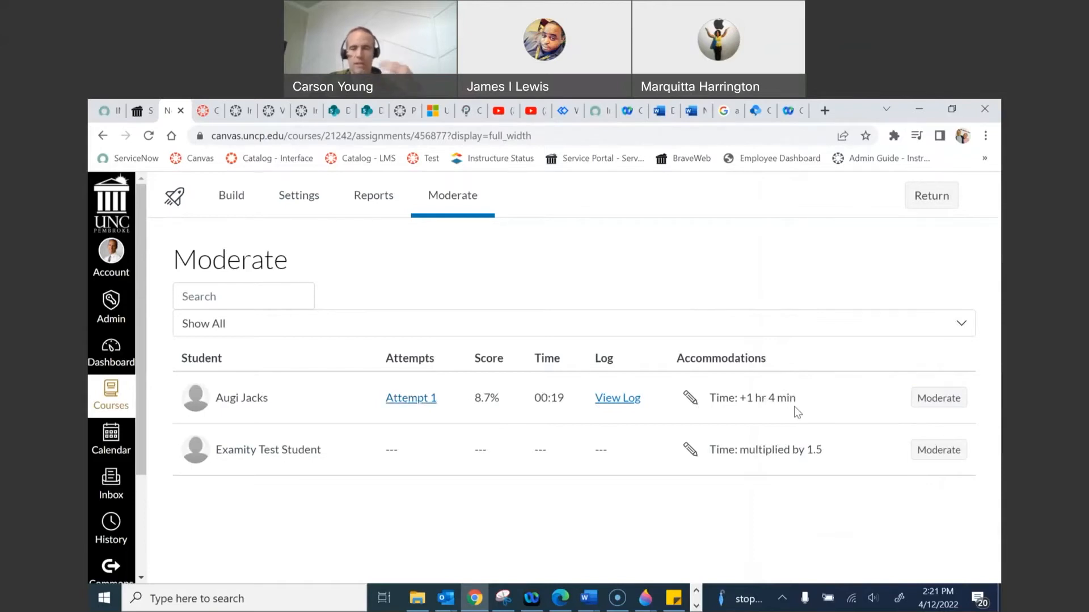
click(945, 398)
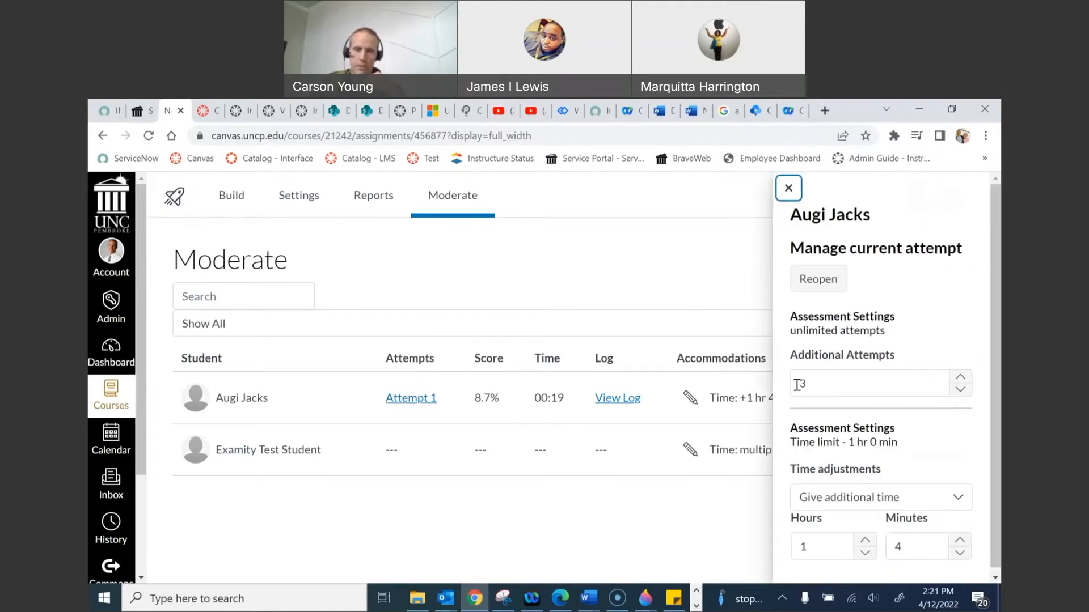
click(788, 187)
click(933, 451)
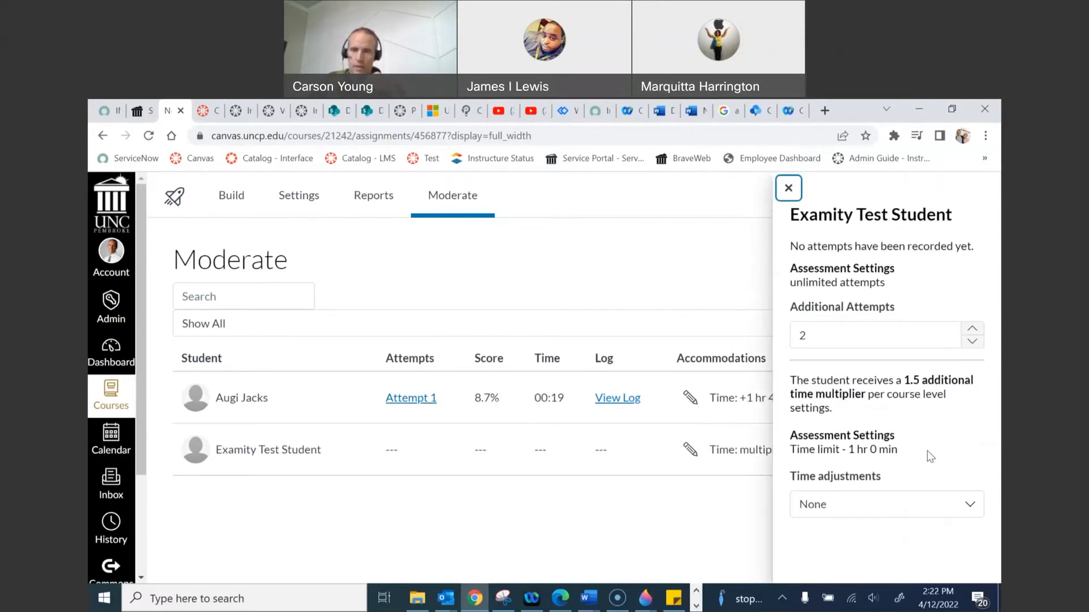
click(970, 505)
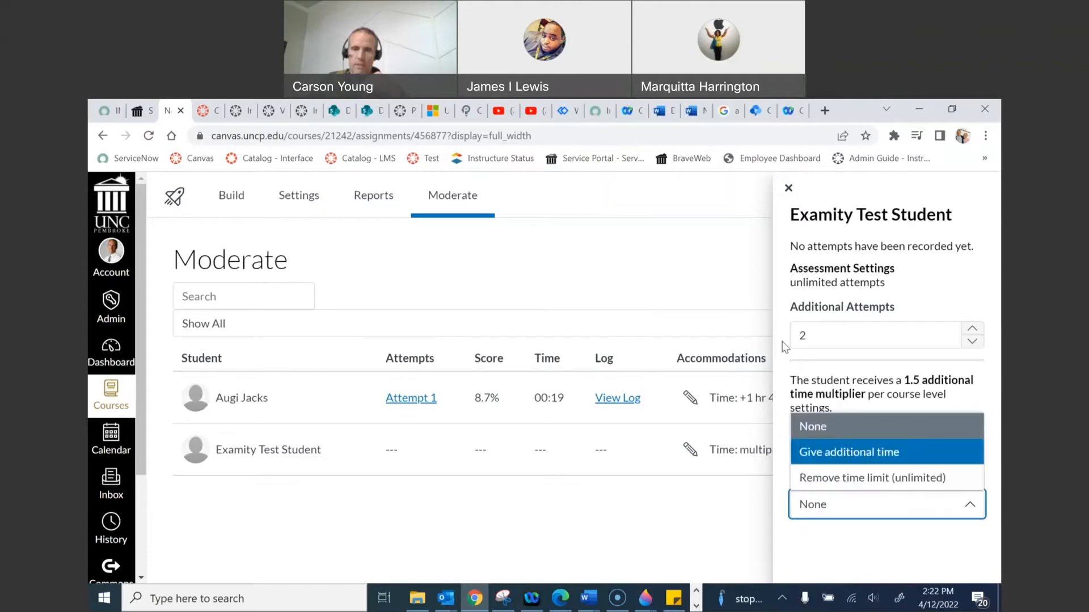
click(727, 263)
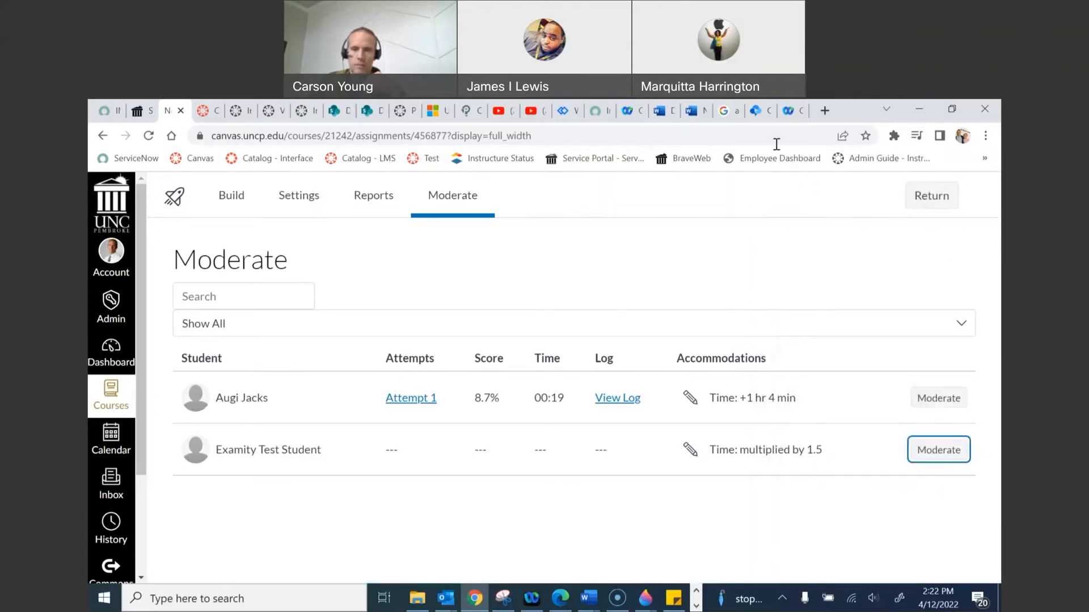
click(798, 114)
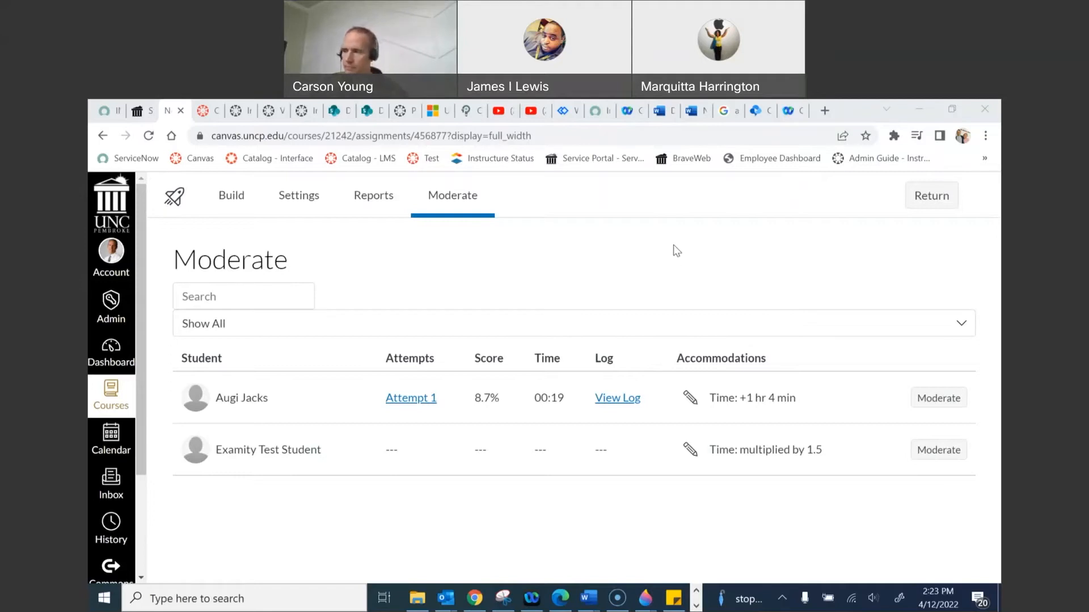
click(460, 255)
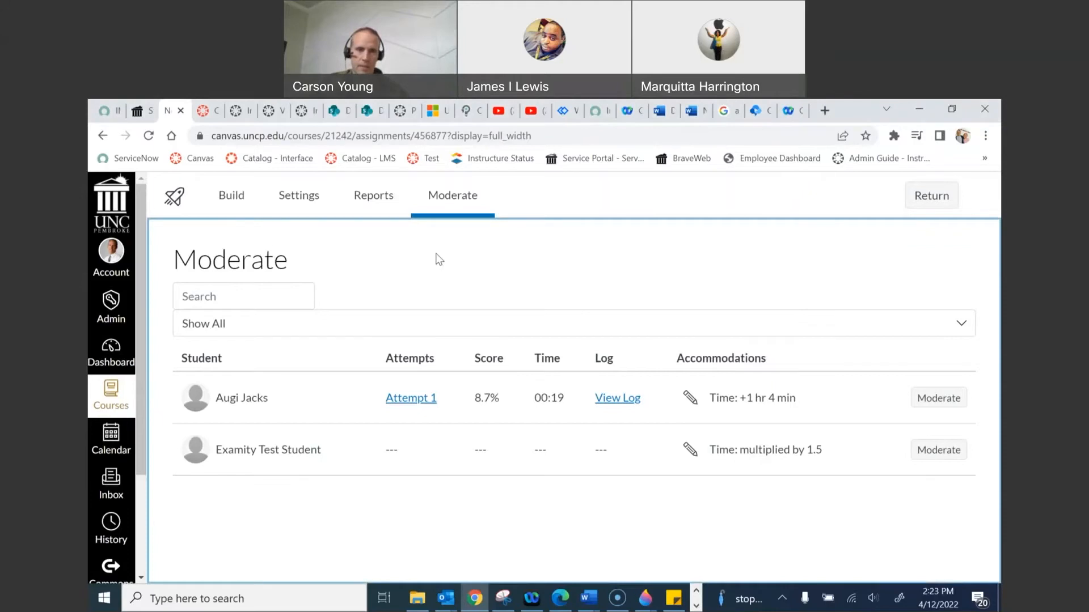
click(189, 199)
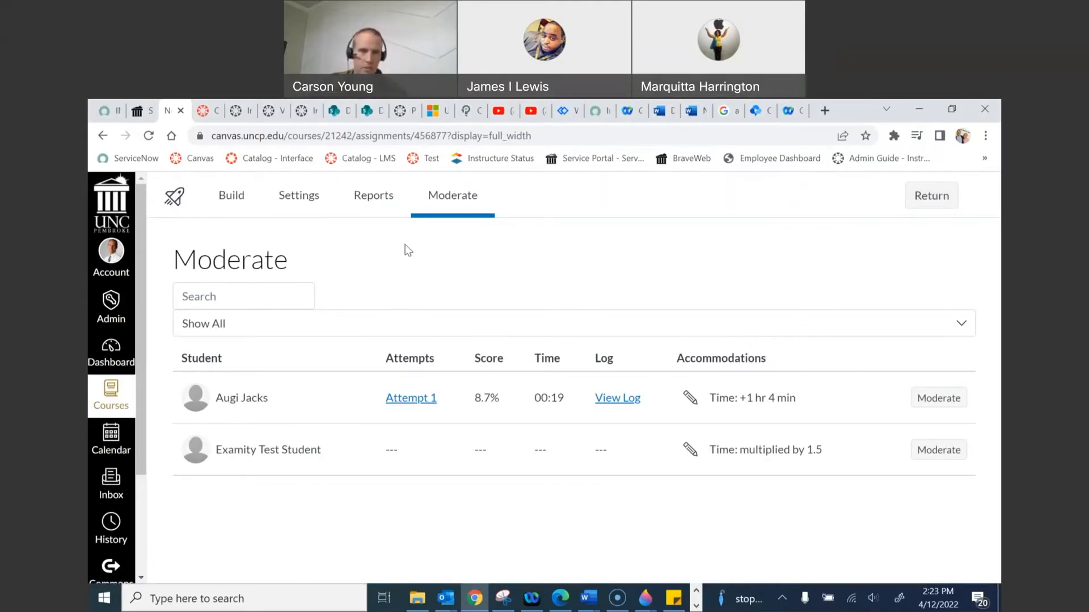
Return to the quiz's Build page and browse the list of all item banks
click(233, 195)
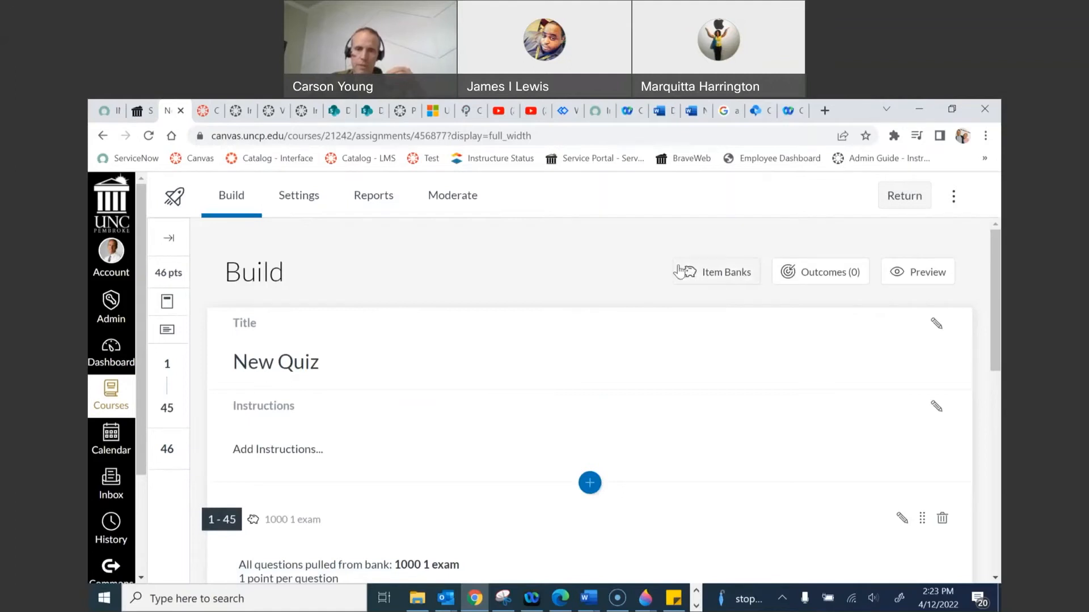
click(729, 277)
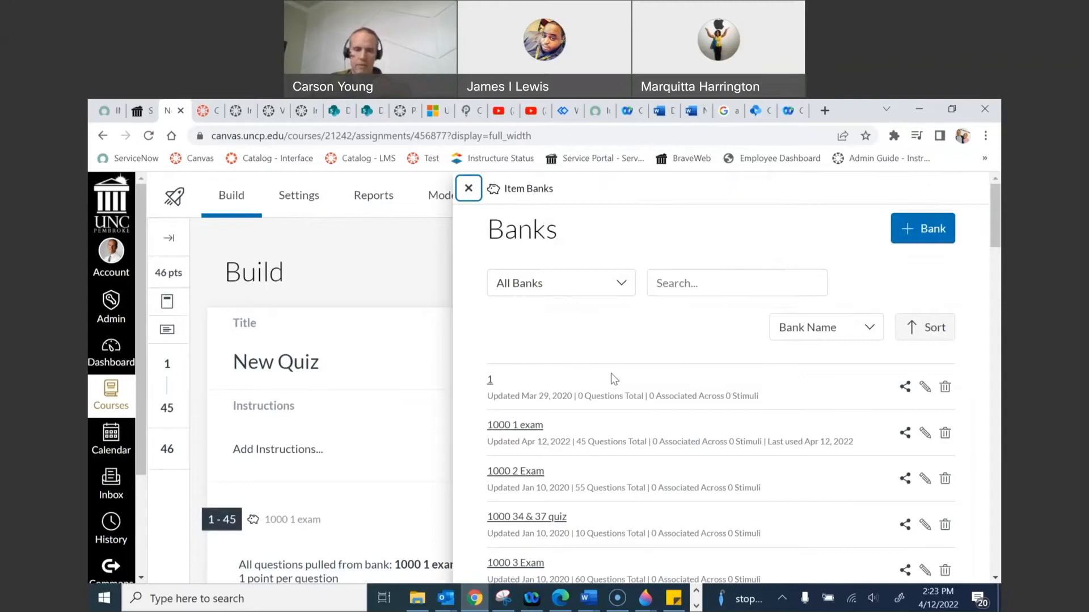
scroll(611, 374, down, 6)
scroll(553, 452, down, 15)
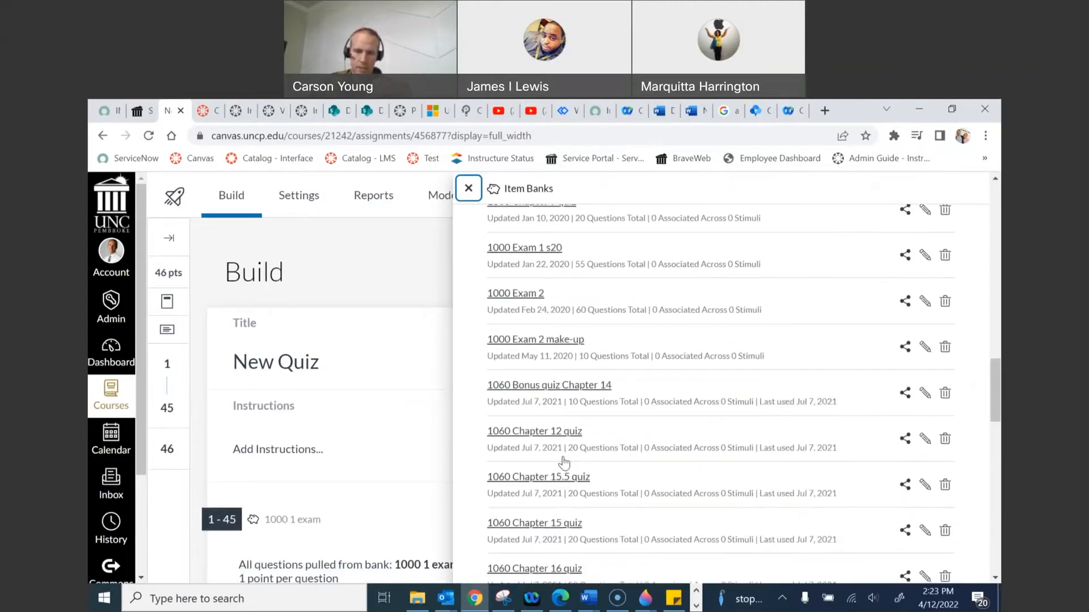
scroll(571, 453, up, 20)
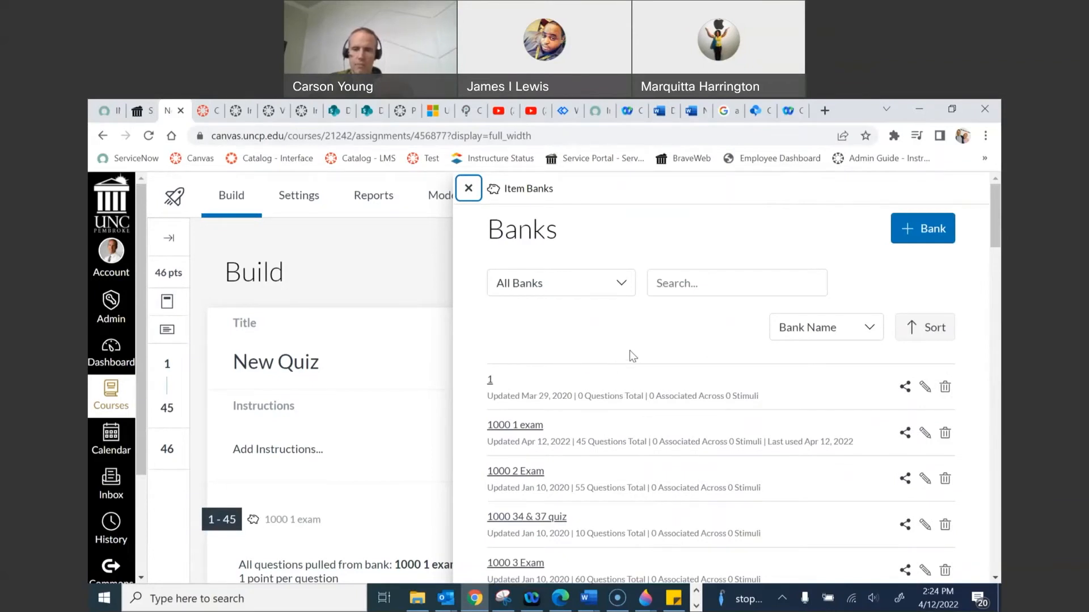
scroll(584, 363, down, 3)
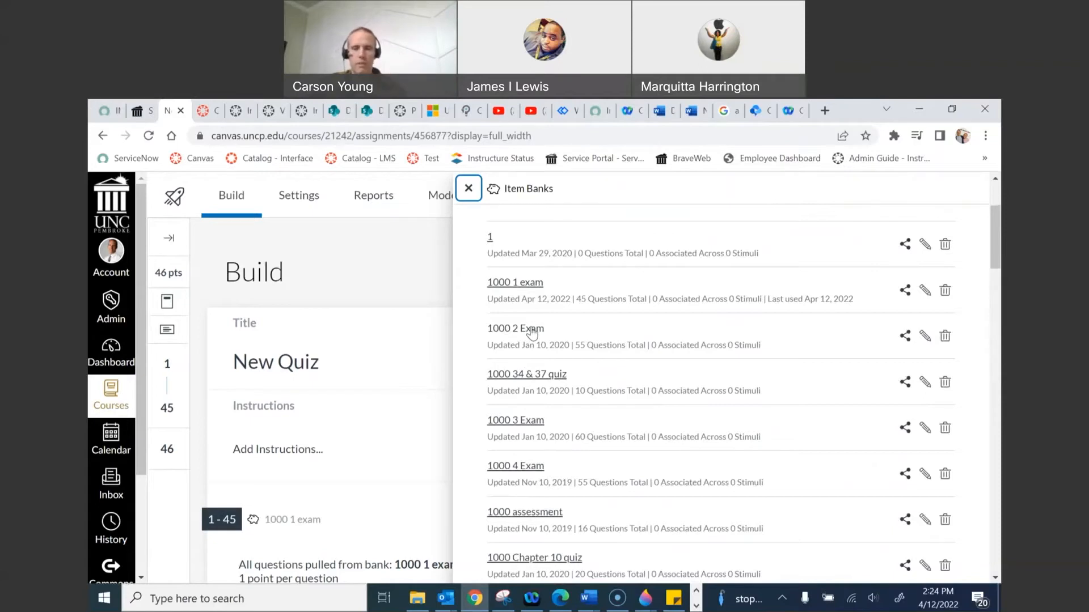
Open the 1000 3 Exam item bank, look over its questions and close the item banks
click(528, 420)
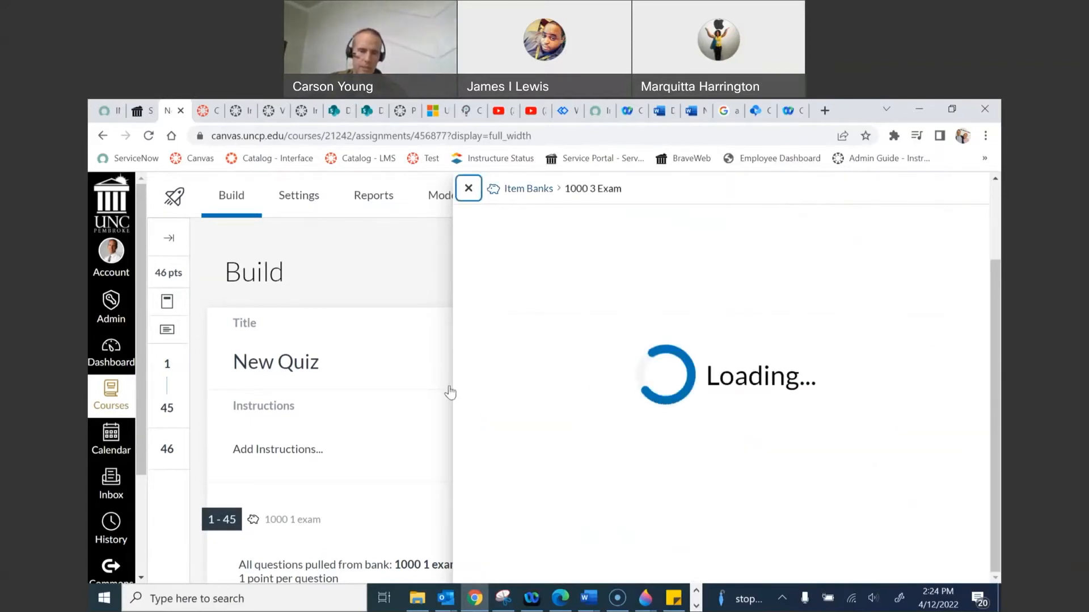
scroll(381, 393, down, 3)
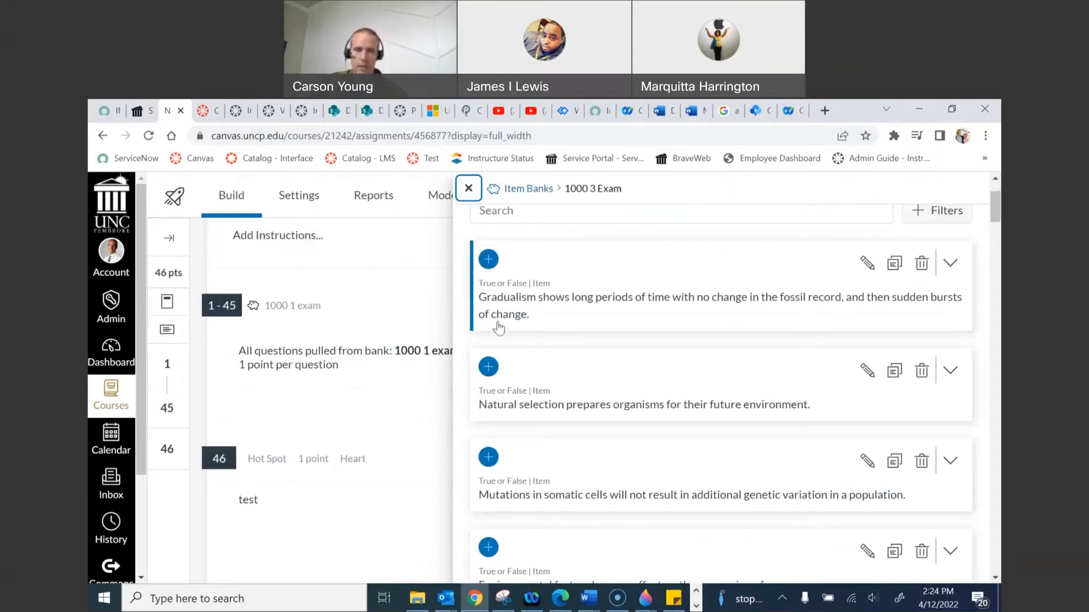
scroll(499, 318, up, 2)
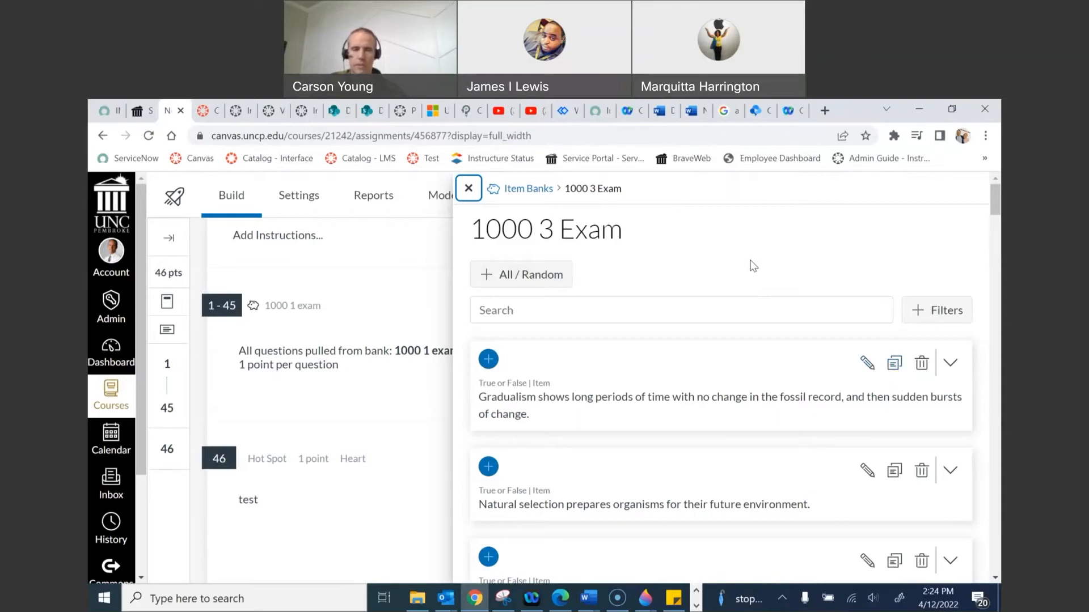
click(469, 188)
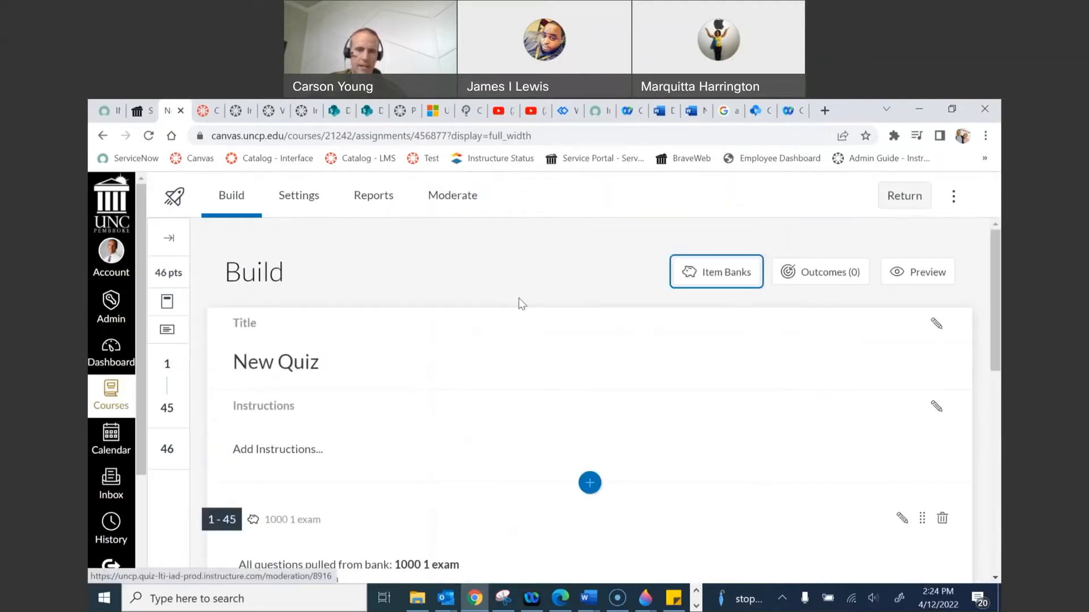
Examine the quiz's content, from the 1000 1 exam bank block to the heart-image Hot Spot question
scroll(533, 301, down, 3)
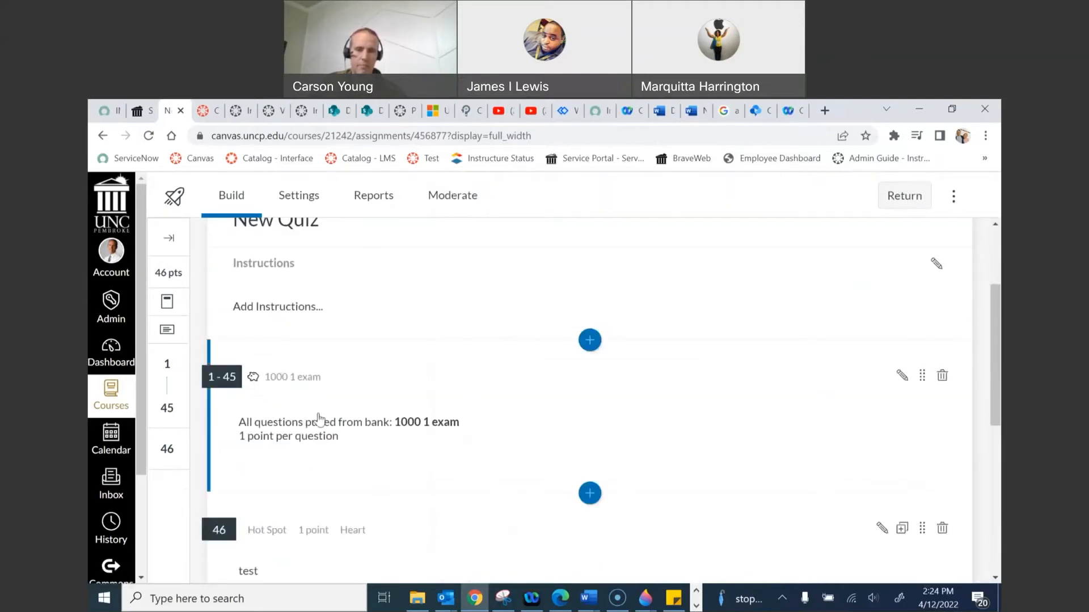
scroll(578, 385, down, 4)
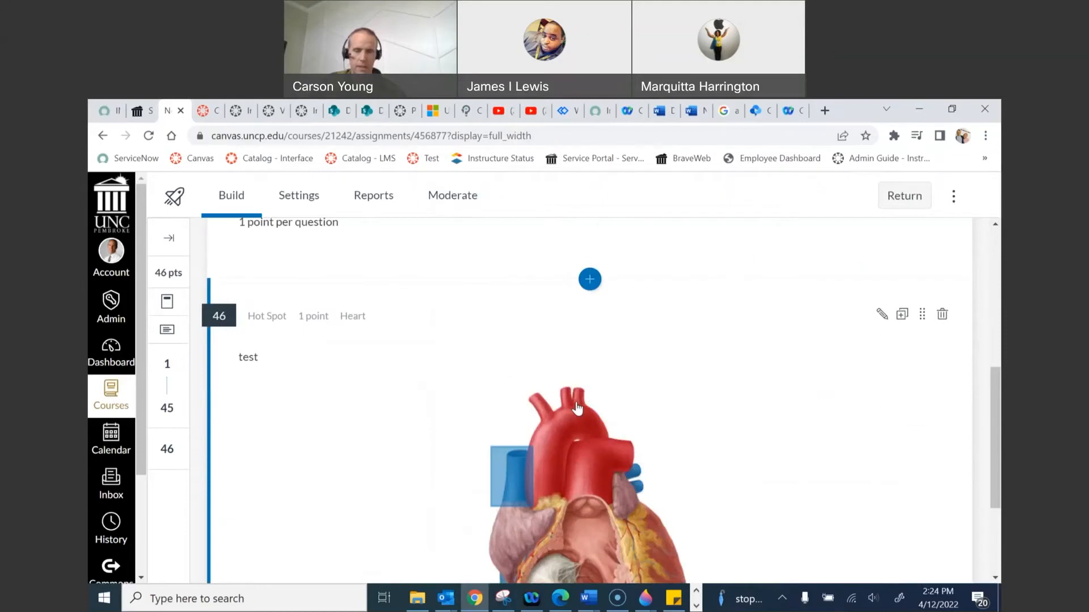
scroll(577, 408, up, 6)
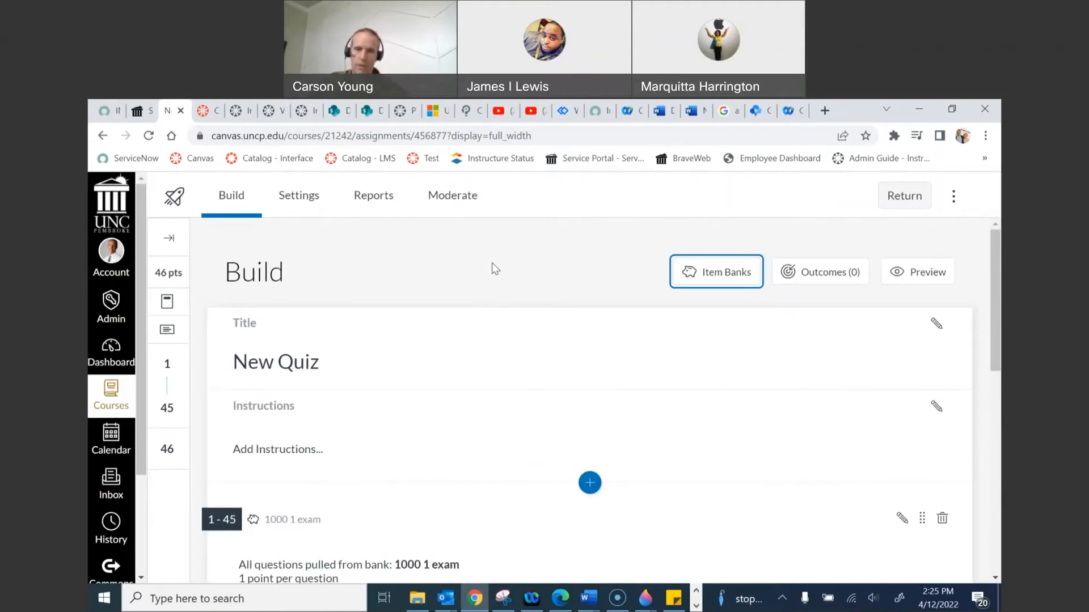
scroll(563, 273, down, 2)
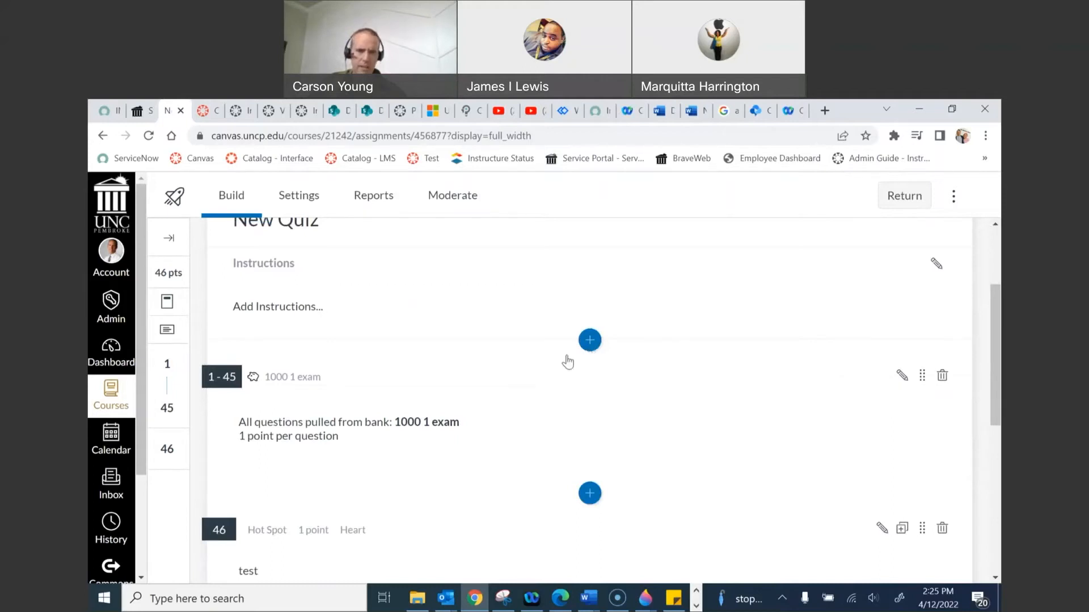
scroll(566, 360, down, 8)
scroll(519, 424, up, 3)
scroll(510, 437, down, 3)
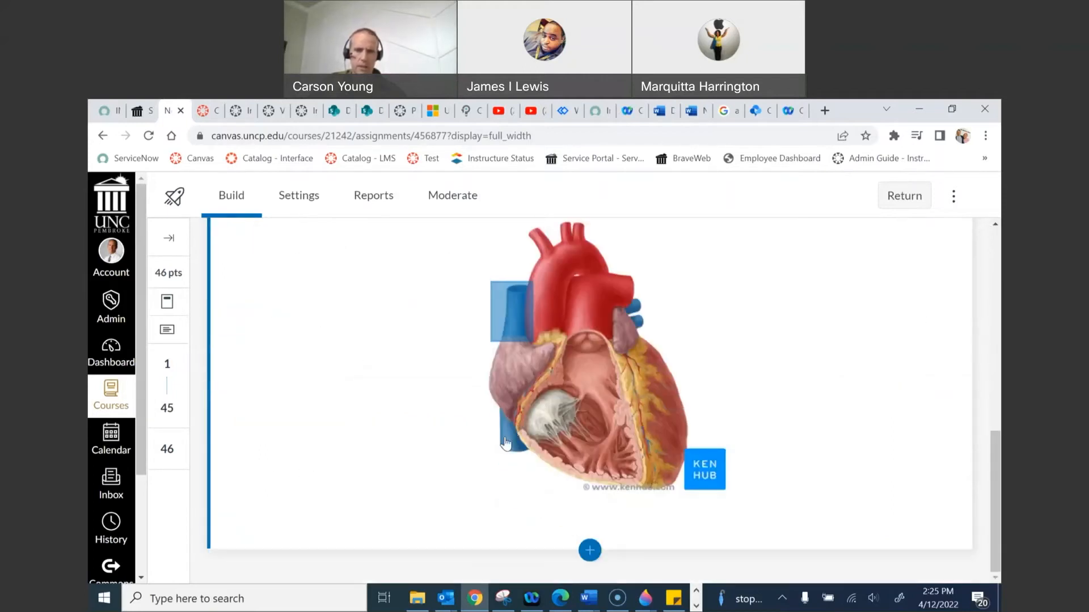
Insert a new Hot Spot question at the end of the quiz and title it Heart
click(590, 550)
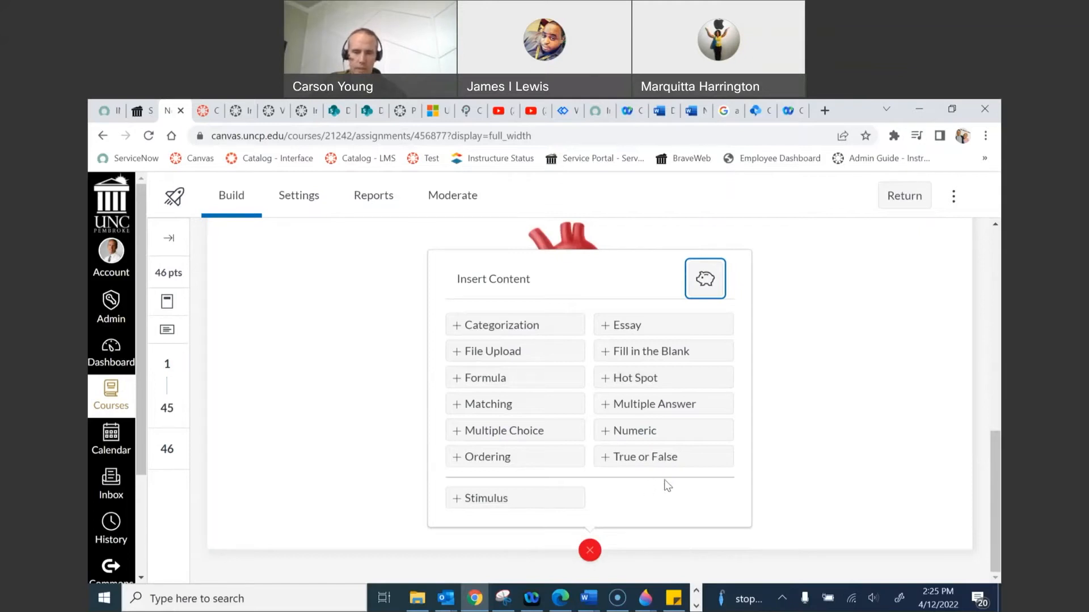
click(664, 378)
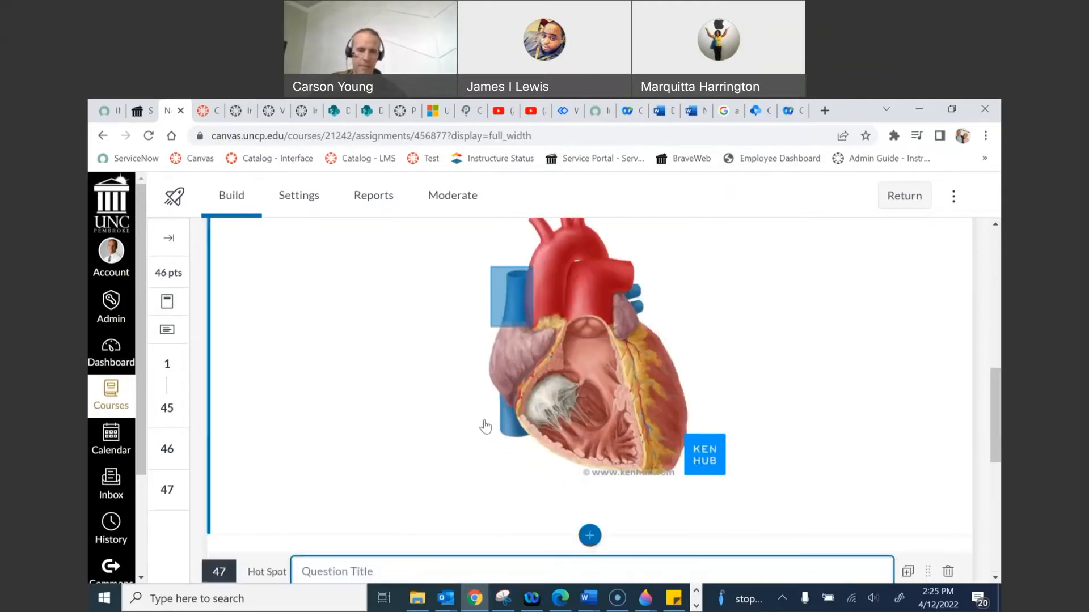
scroll(445, 437, down, 3)
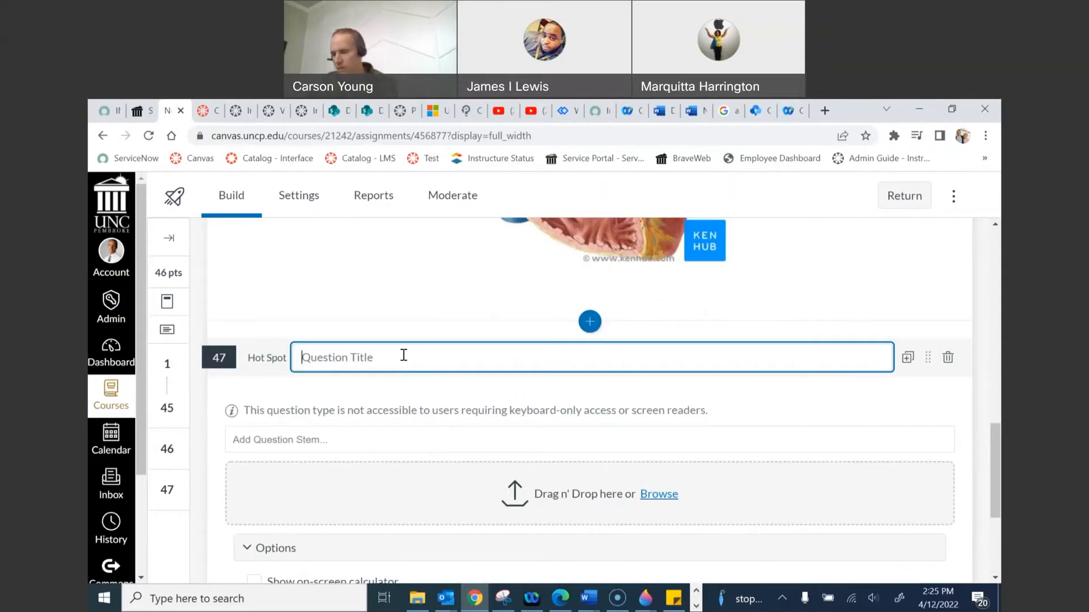
text(Heart)
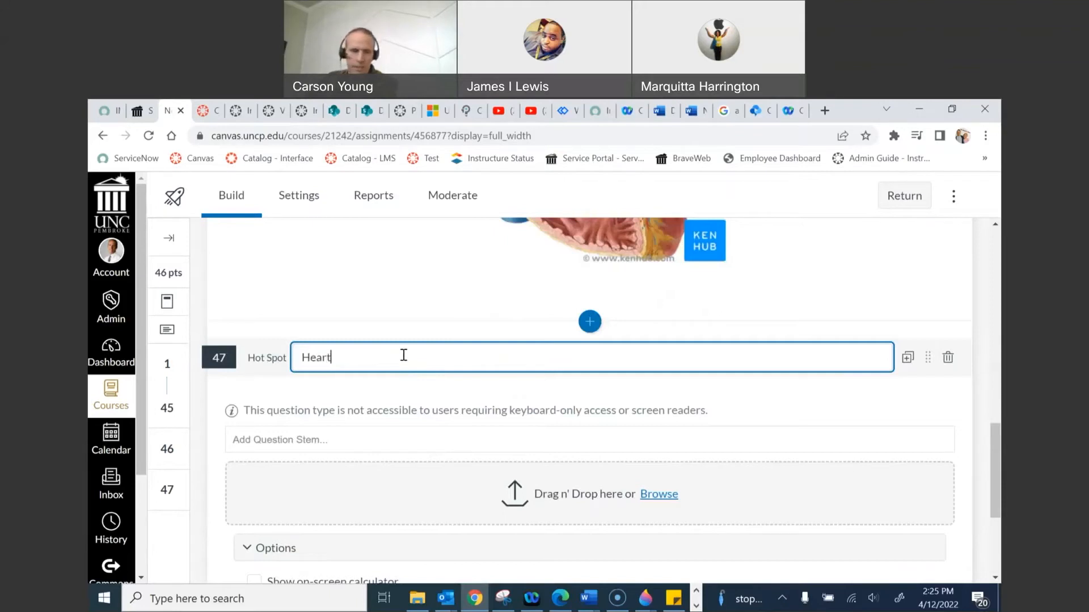
Finish the Heart title of the new Hot Spot question and enter the question stem "Locate the IVC"
text(t)
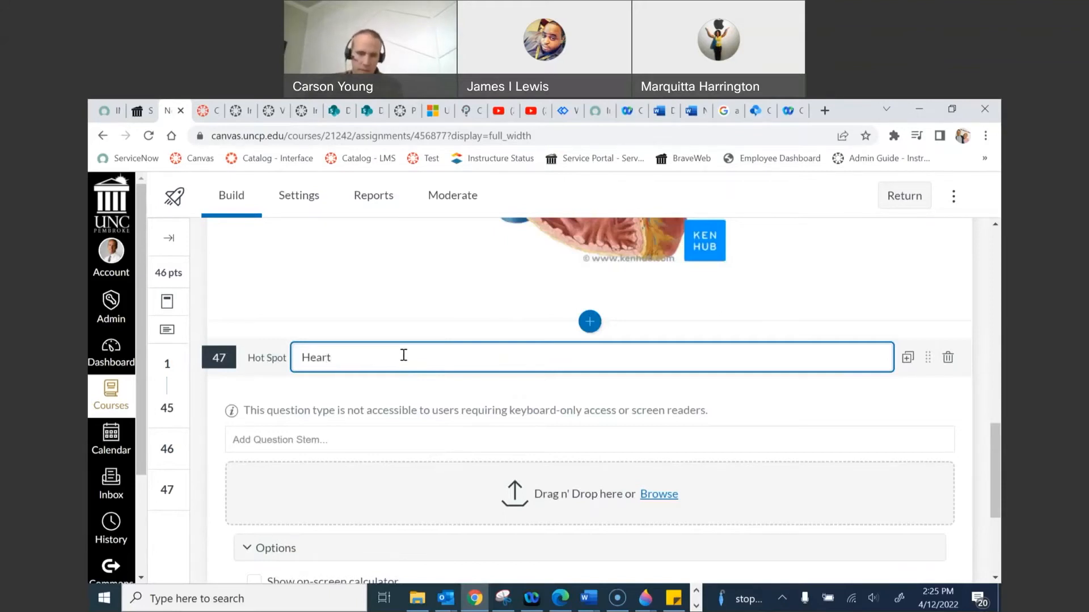
click(354, 440)
scroll(361, 448, down, 1)
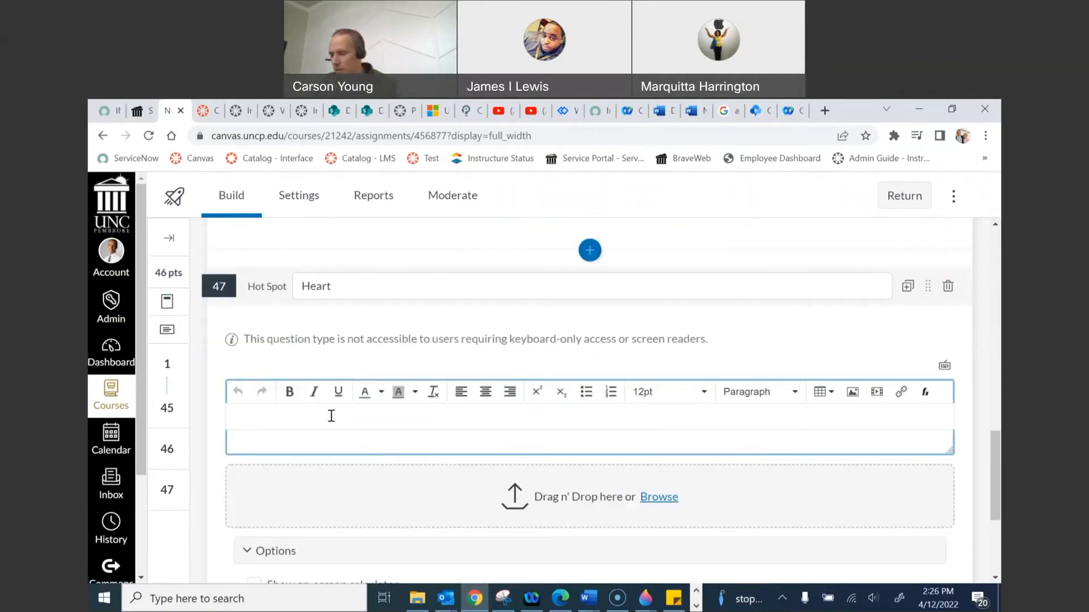
text(Locate the IVC)
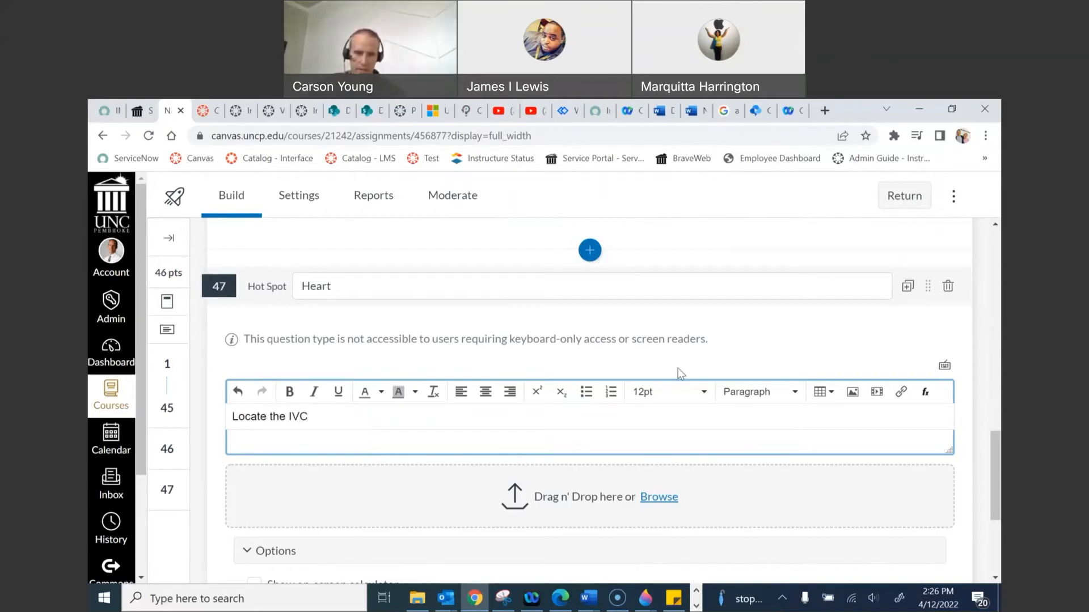
Upload the Heart picture from the Pictures folder as the image of the Hot Spot question
scroll(476, 445, down, 2)
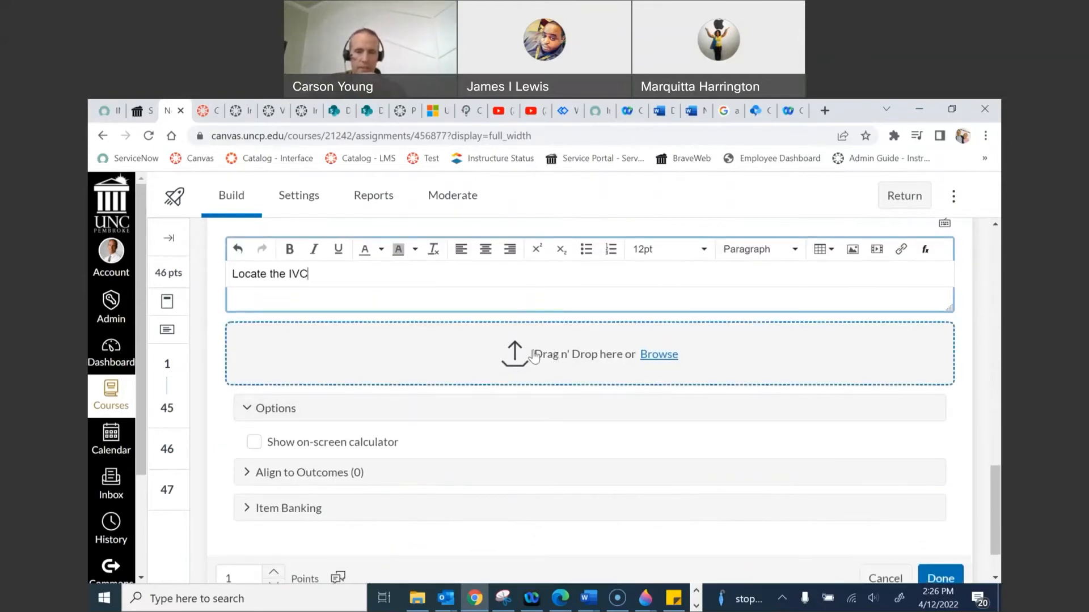
click(534, 356)
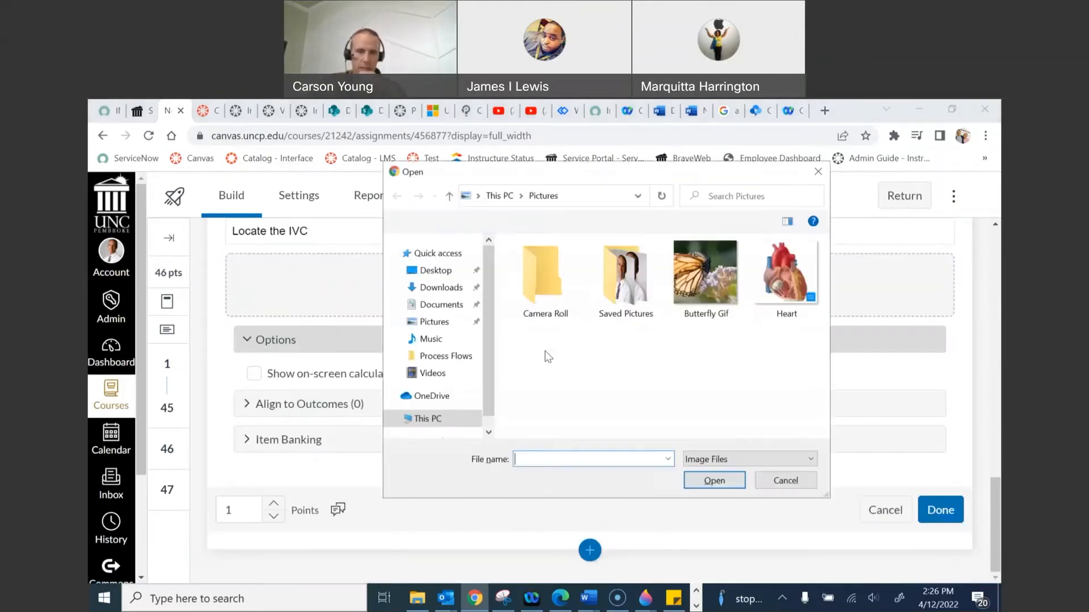
double_click(786, 278)
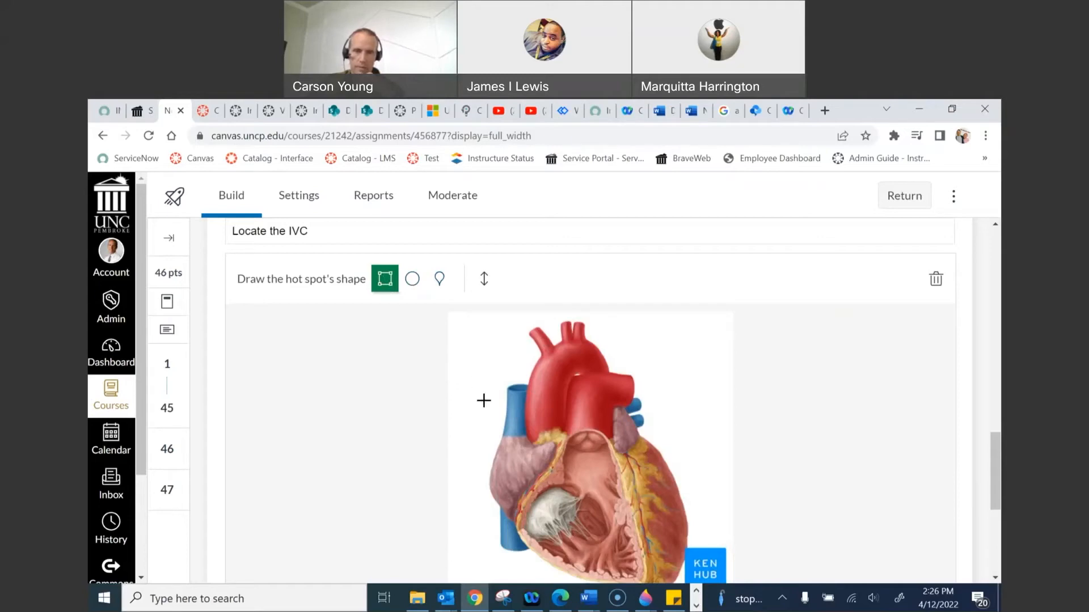
Draw a square hot spot around the lower end of the blue vessel in the heart image
scroll(342, 338, up, 1)
scroll(469, 381, up, 2)
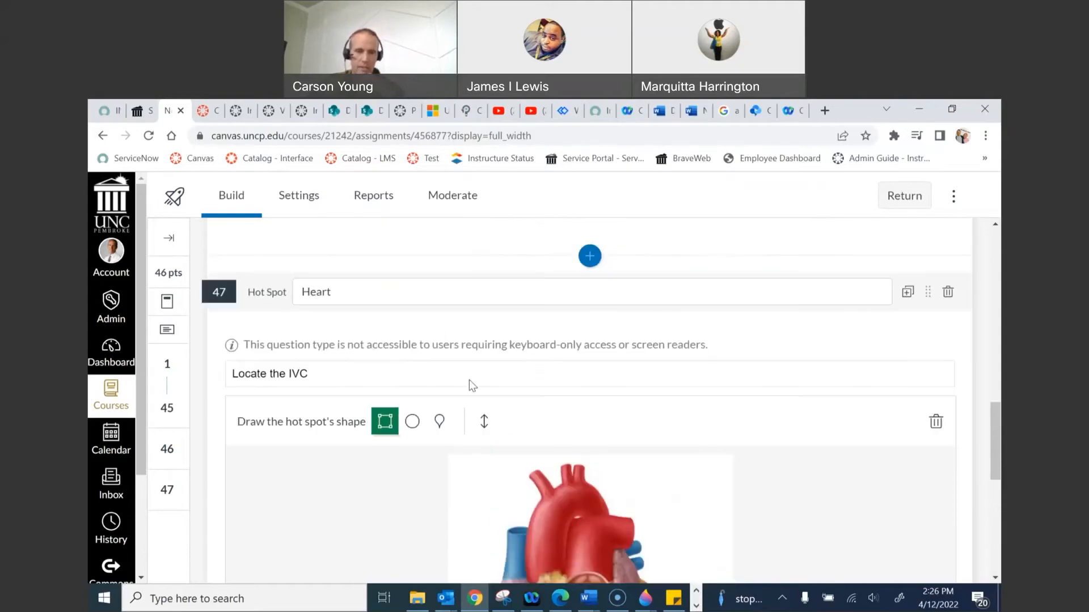
scroll(422, 404, down, 4)
drag(492, 431, 528, 483)
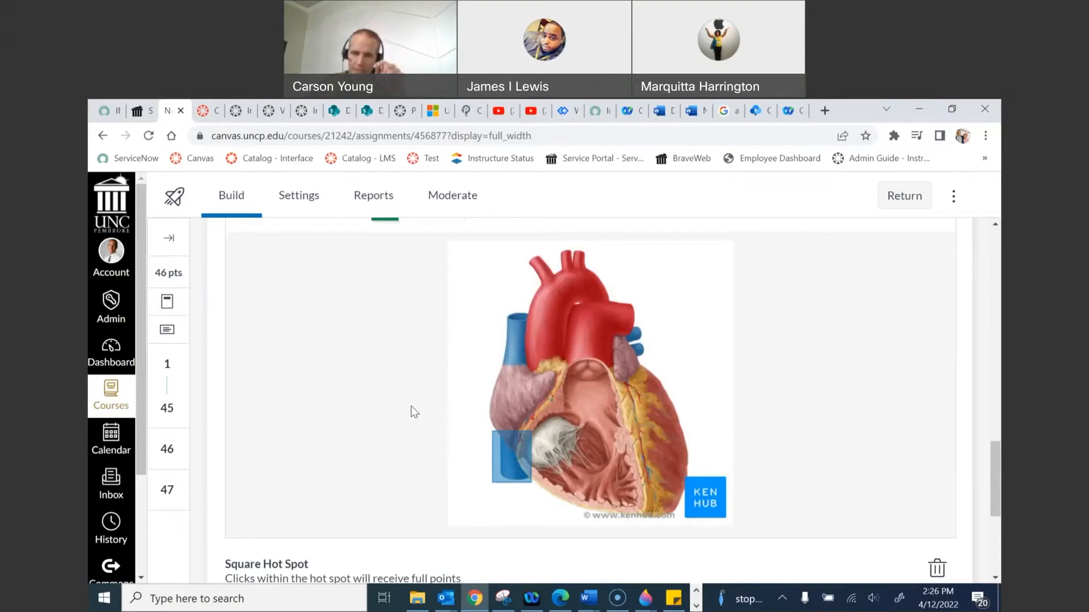
scroll(414, 412, up, 1)
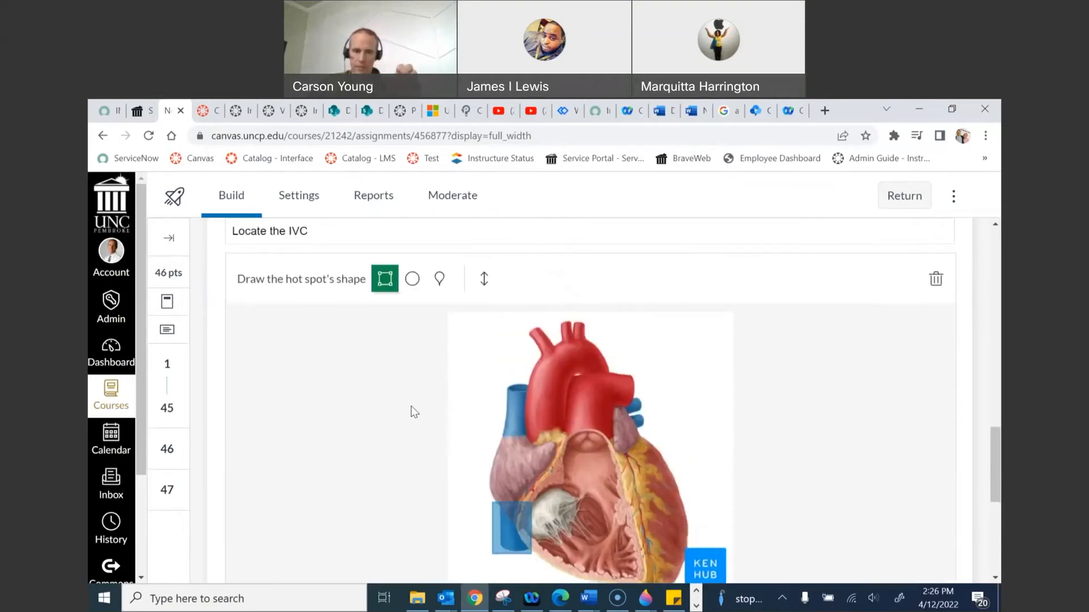
scroll(414, 412, down, 1)
scroll(415, 412, up, 1)
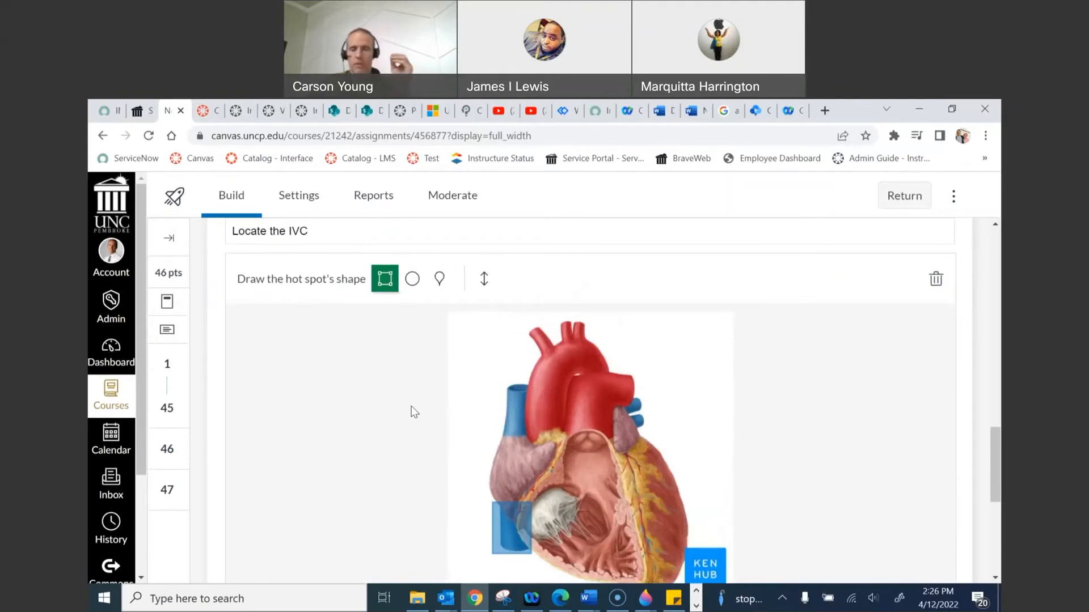
scroll(414, 412, down, 1)
scroll(352, 375, up, 2)
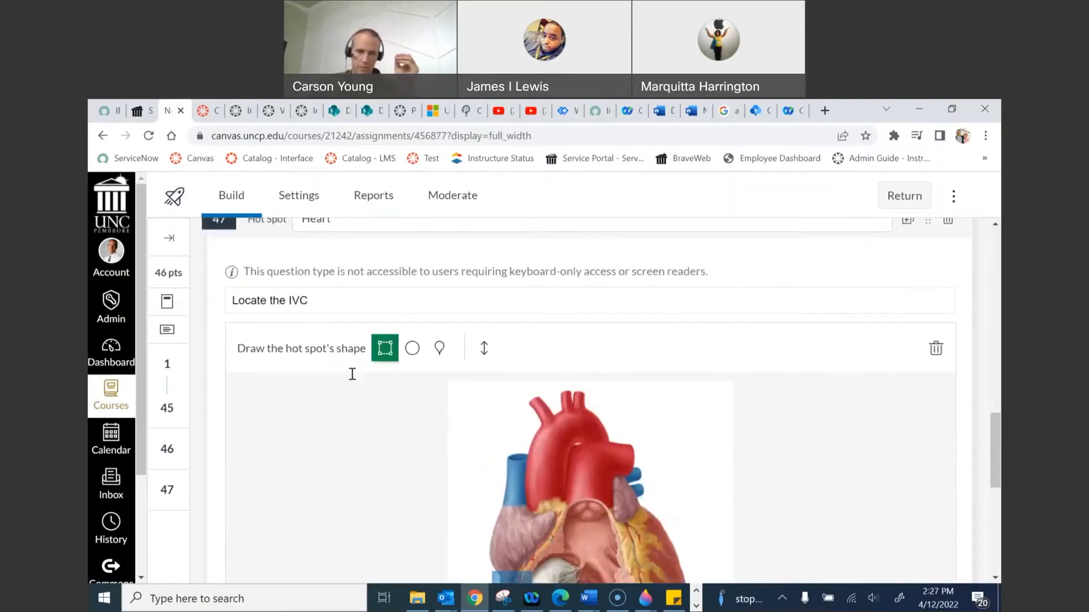
scroll(355, 474, down, 2)
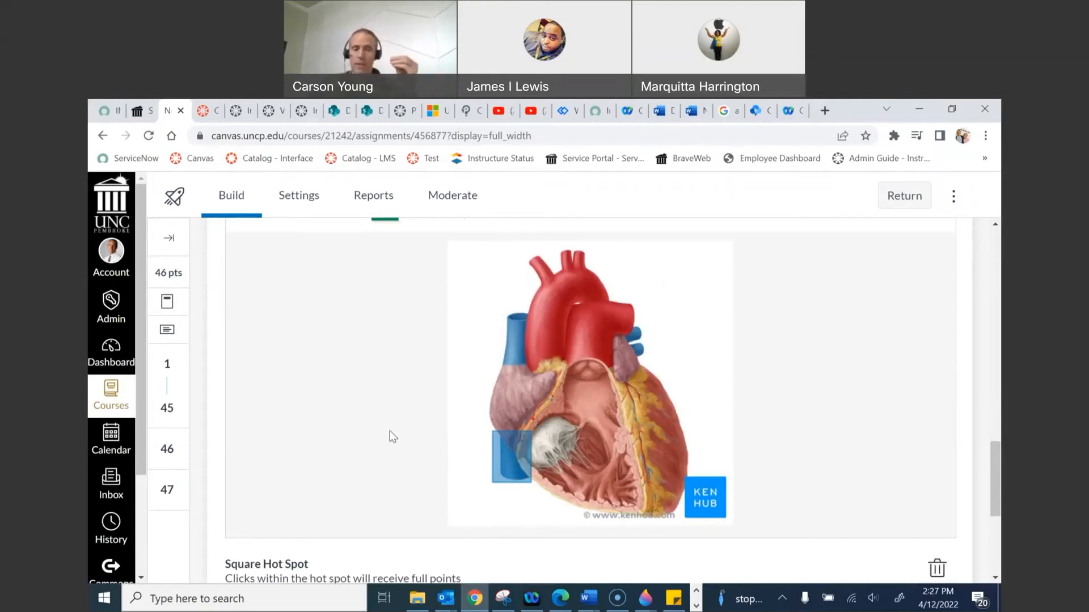
Switch to the circle shape and draw a round hot spot over the red arteries at the top of the heart
scroll(389, 431, up, 3)
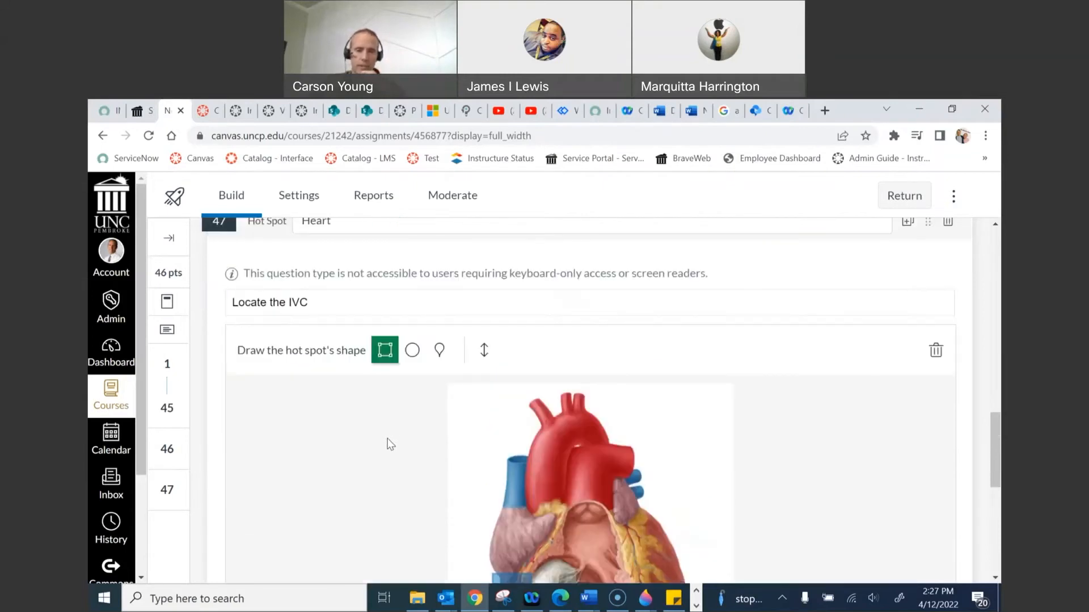
mouse_move(525, 404)
mouse_down()
mouse_move(639, 457)
mouse_move(641, 481)
mouse_up()
click(413, 349)
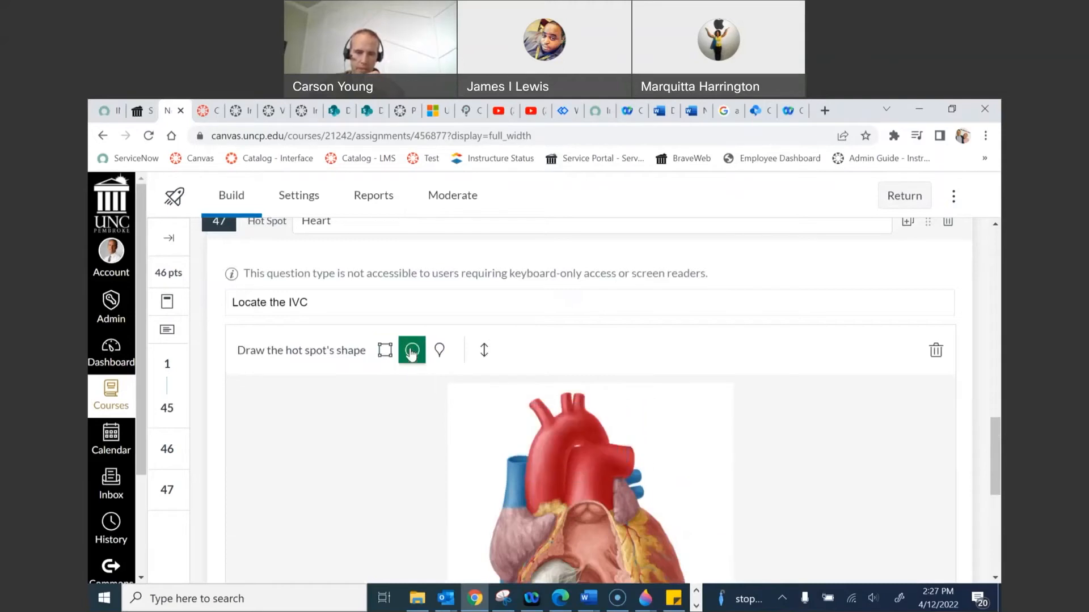
scroll(535, 428, down, 1)
drag(515, 305, 649, 414)
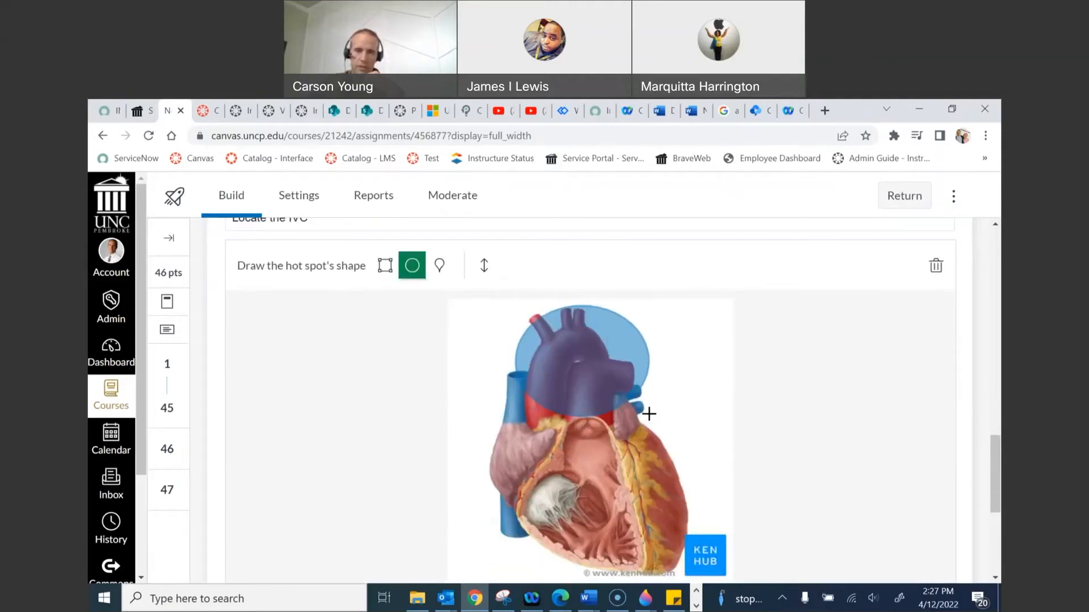
Switch to the polygon shape and outline the greyish-purple chamber between the upper and lower blue vessels as the hot spot
click(439, 265)
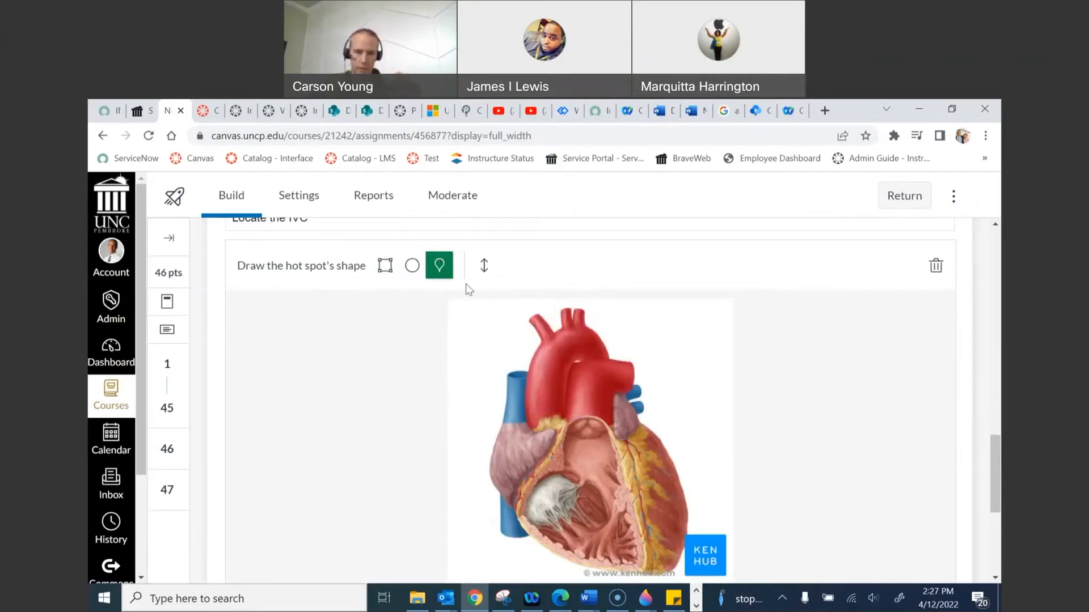
scroll(481, 363, down, 1)
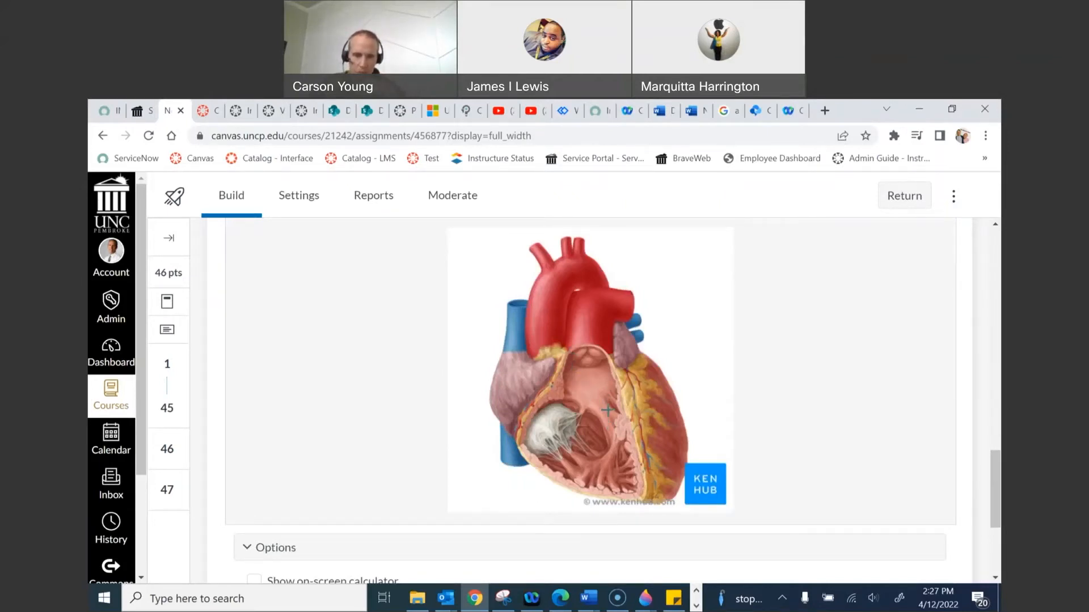
scroll(601, 397, down, 2)
scroll(585, 377, up, 1)
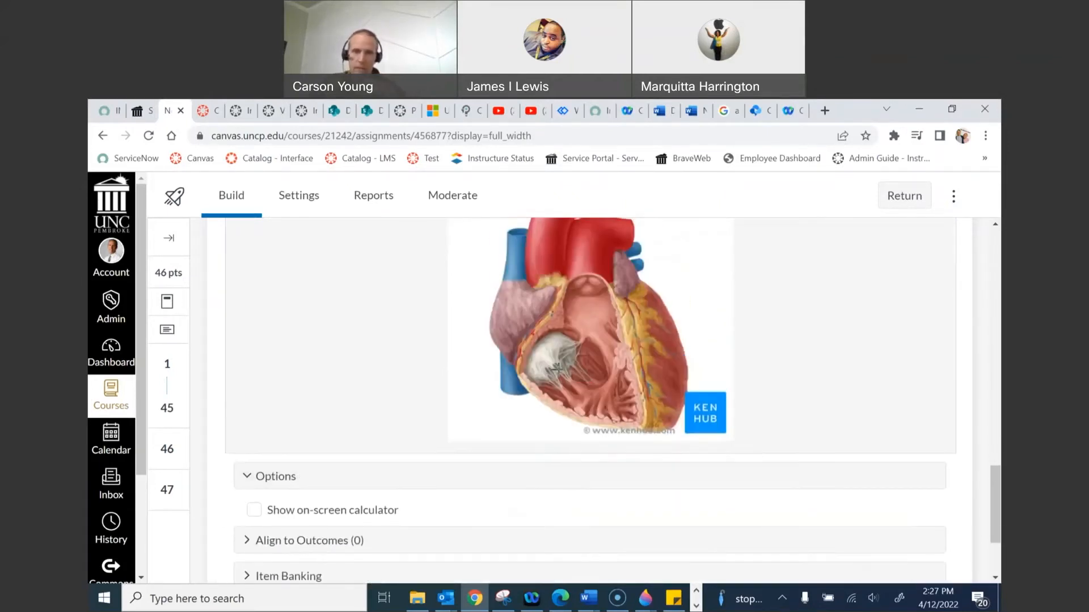
scroll(539, 377, up, 1)
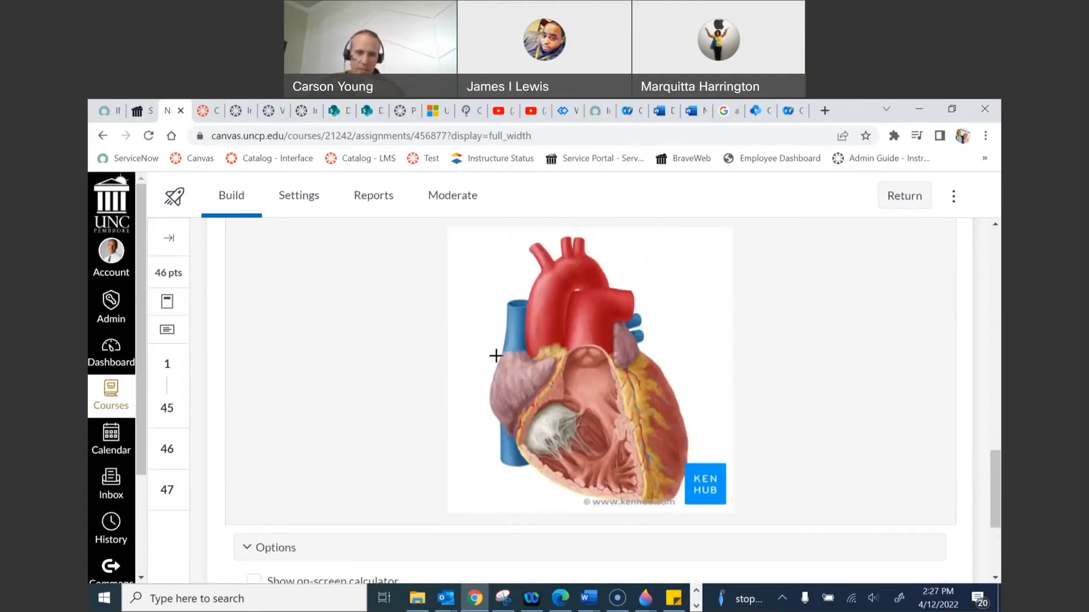
click(489, 391)
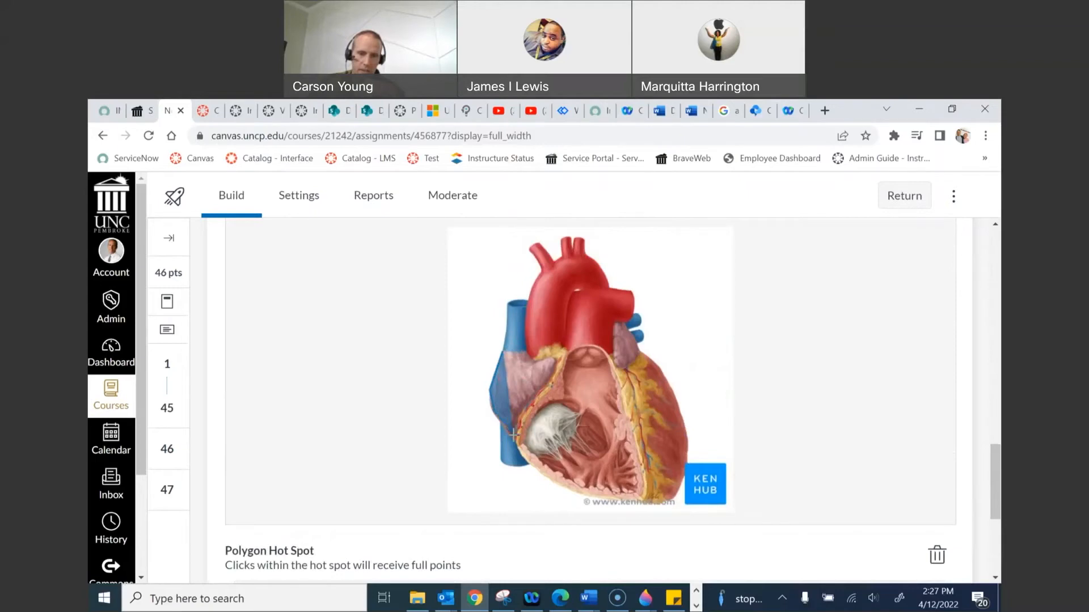
drag(518, 418, 556, 361)
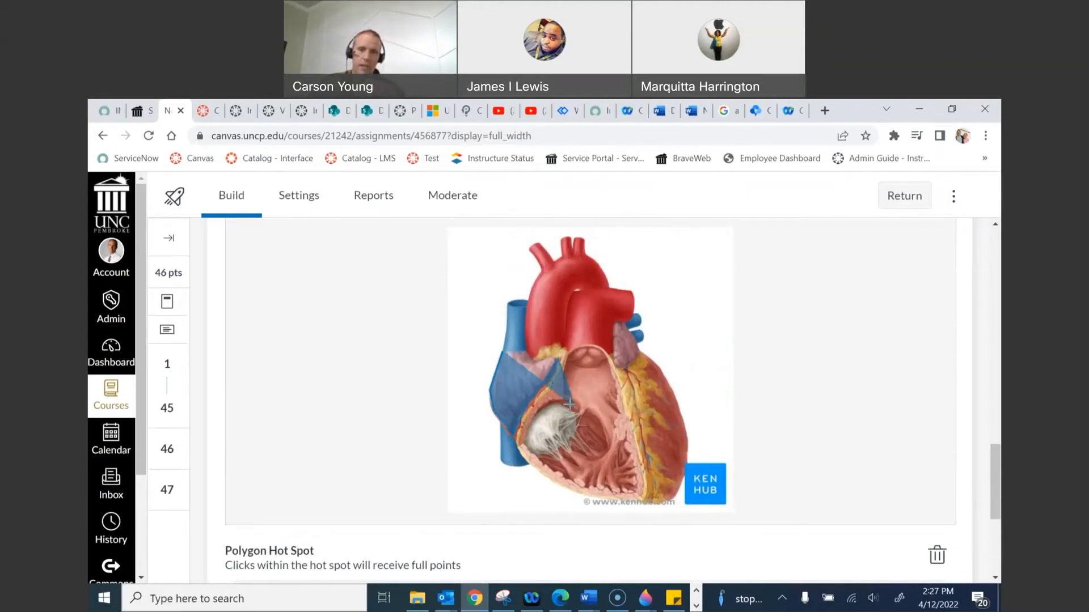
click(498, 347)
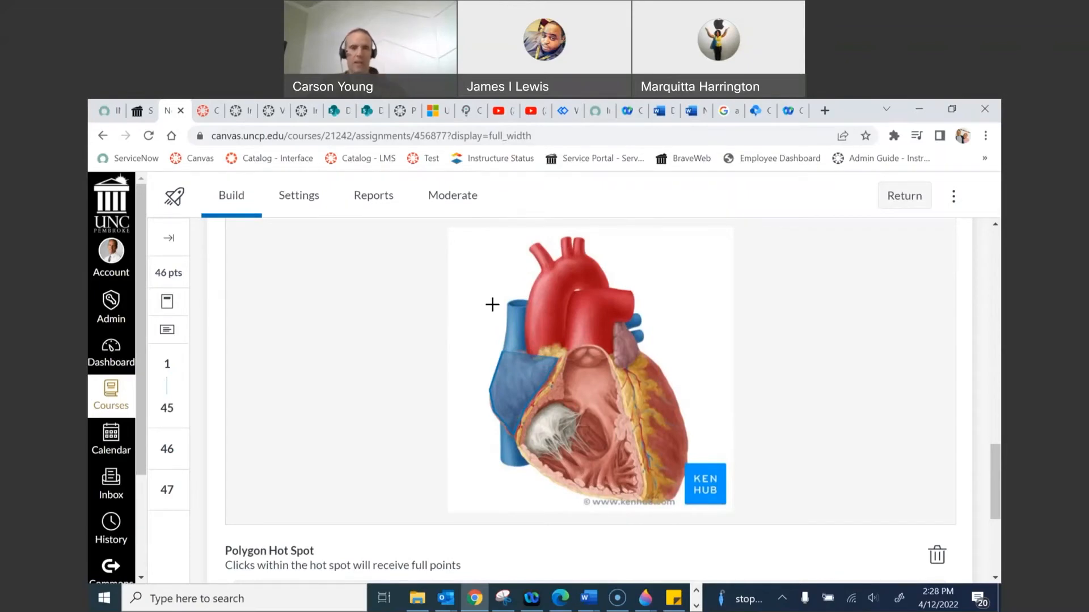
Review the Heart question from its title and shape tools down to the polygon hot spot, options and points
scroll(491, 304, up, 3)
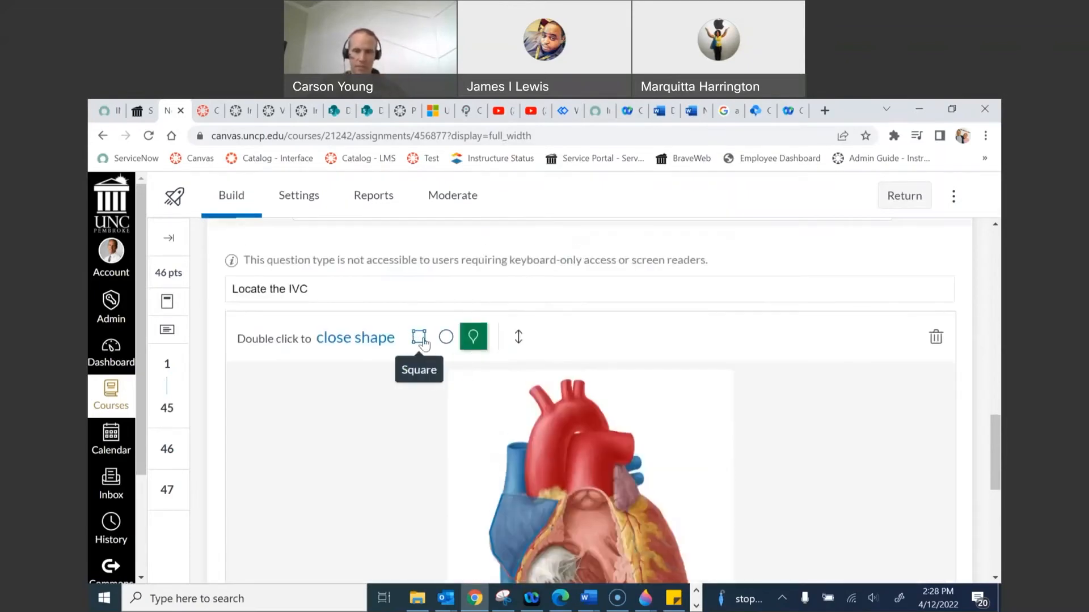
scroll(424, 369, down, 3)
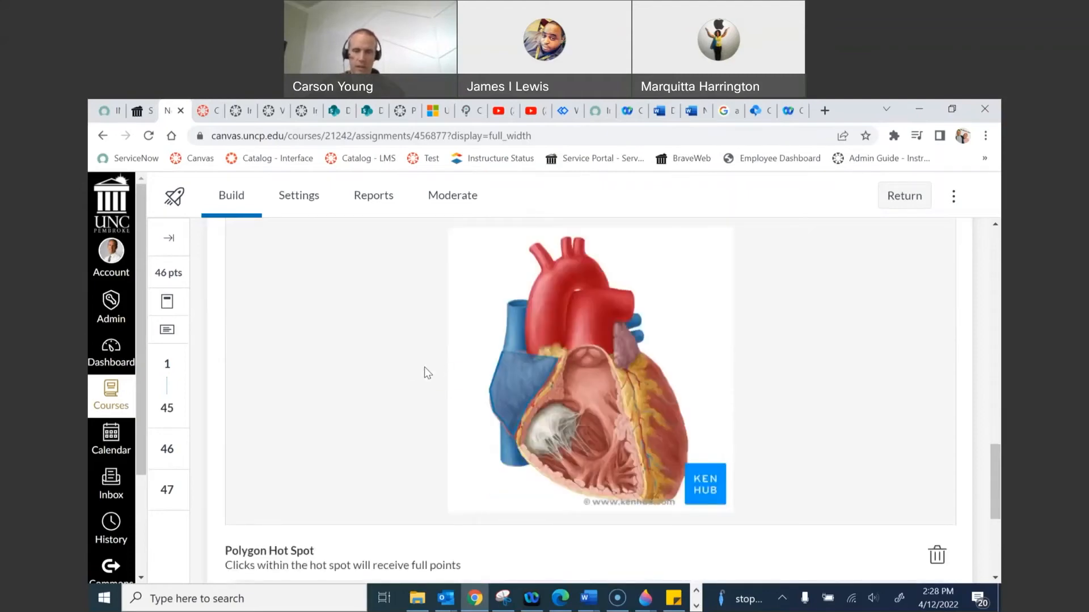
scroll(412, 373, down, 4)
scroll(412, 373, up, 2)
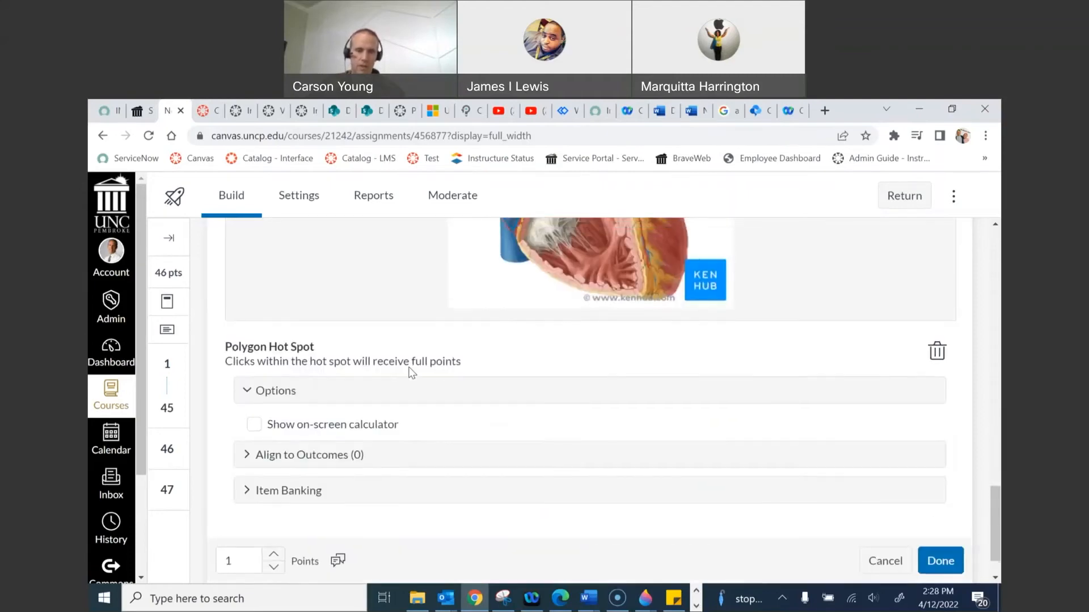
scroll(425, 341, down, 2)
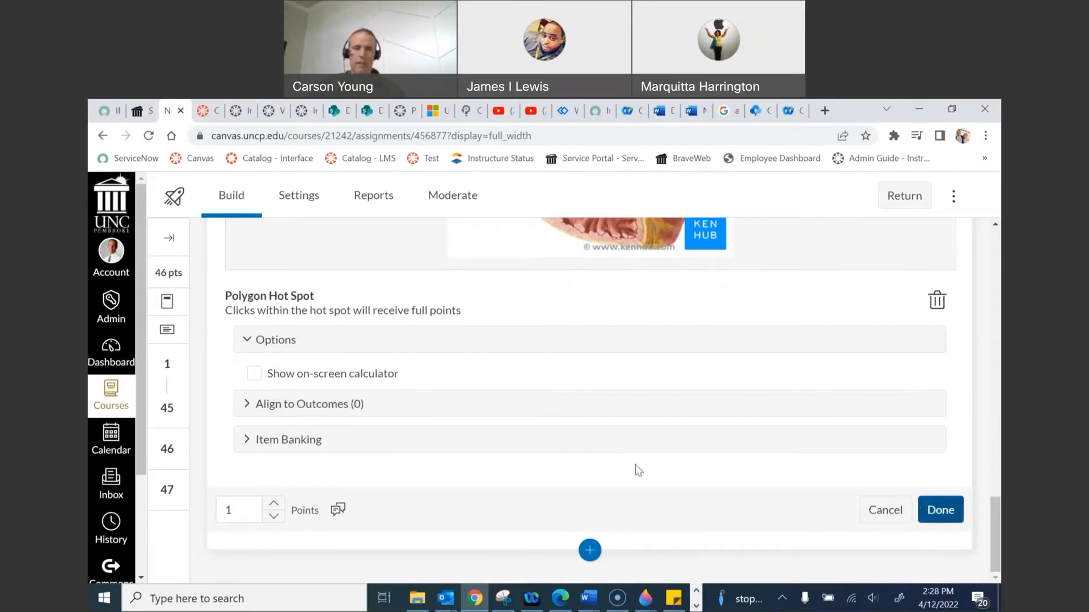
scroll(635, 465, up, 5)
scroll(466, 452, up, 2)
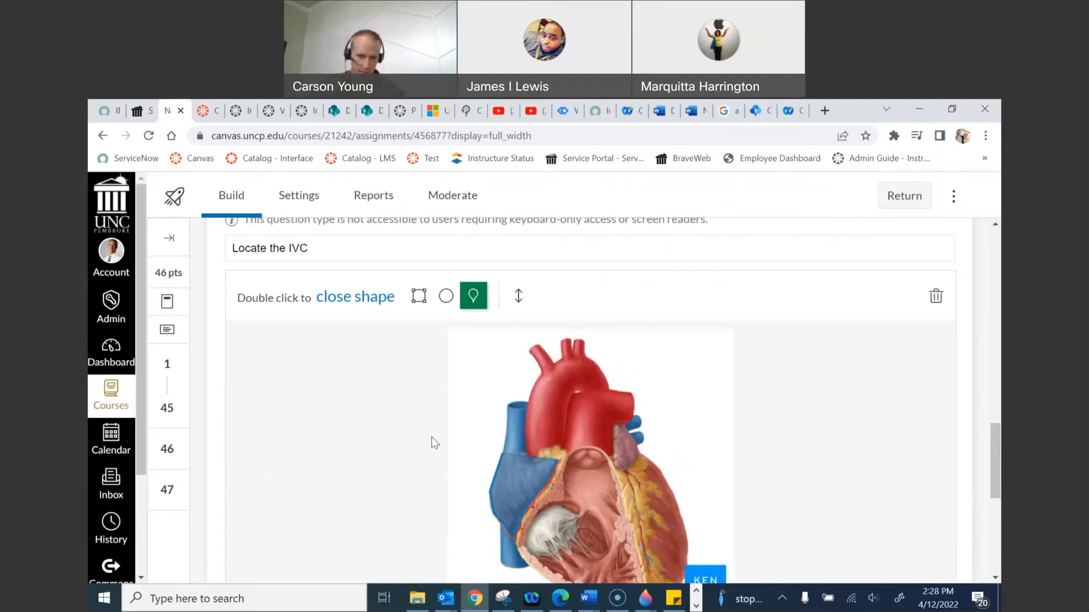
scroll(431, 437, up, 3)
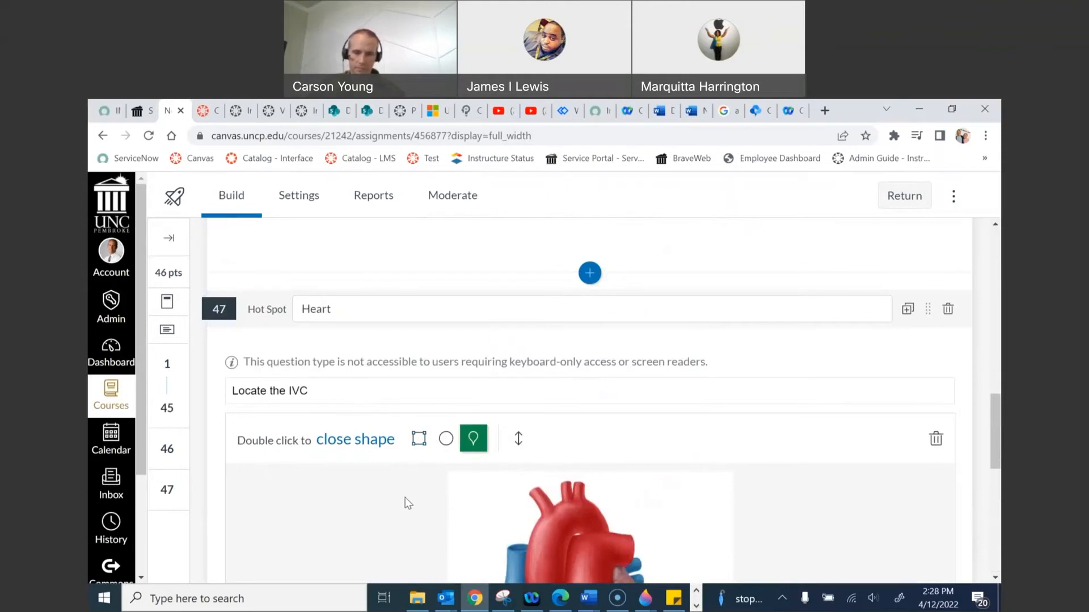
scroll(405, 498, down, 10)
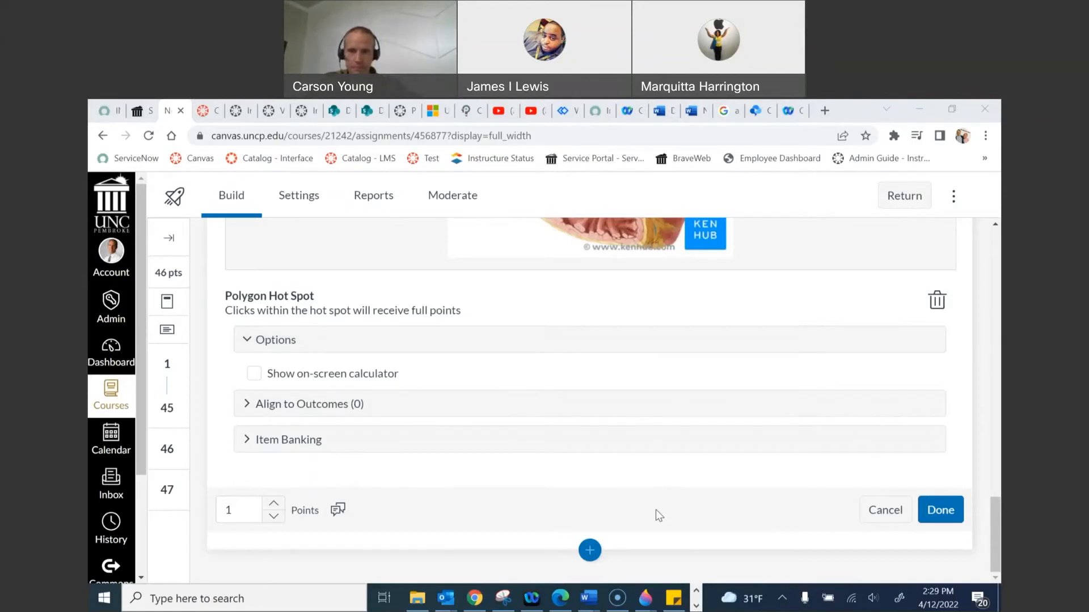
Insert a Stimulus at the end of the quiz, after the Heart Hot Spot question
click(592, 547)
click(590, 548)
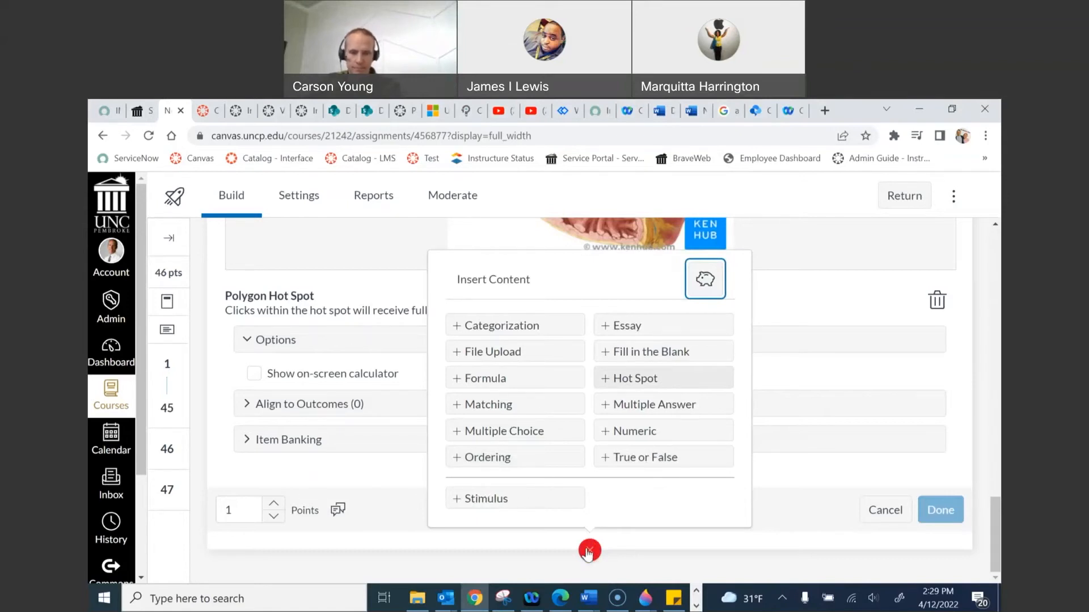
click(502, 499)
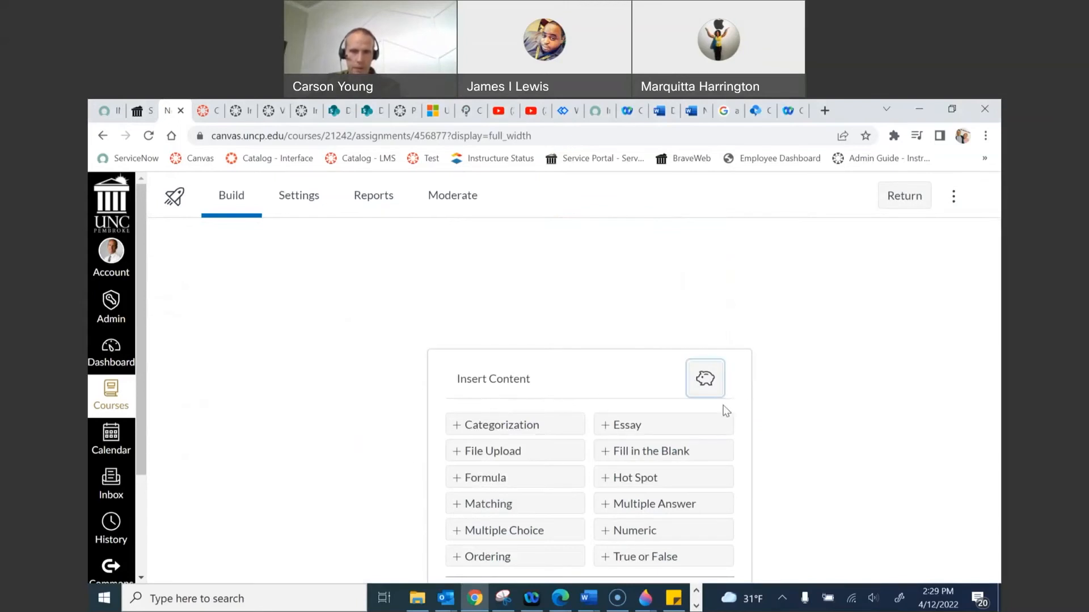
scroll(649, 429, down, 7)
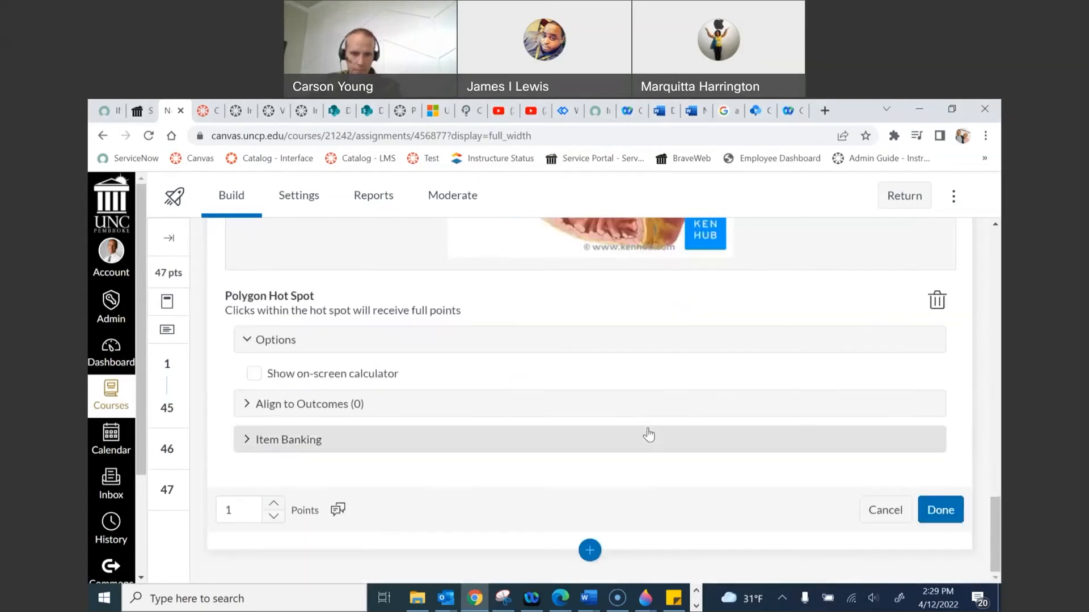
scroll(554, 503, up, 3)
scroll(586, 489, down, 3)
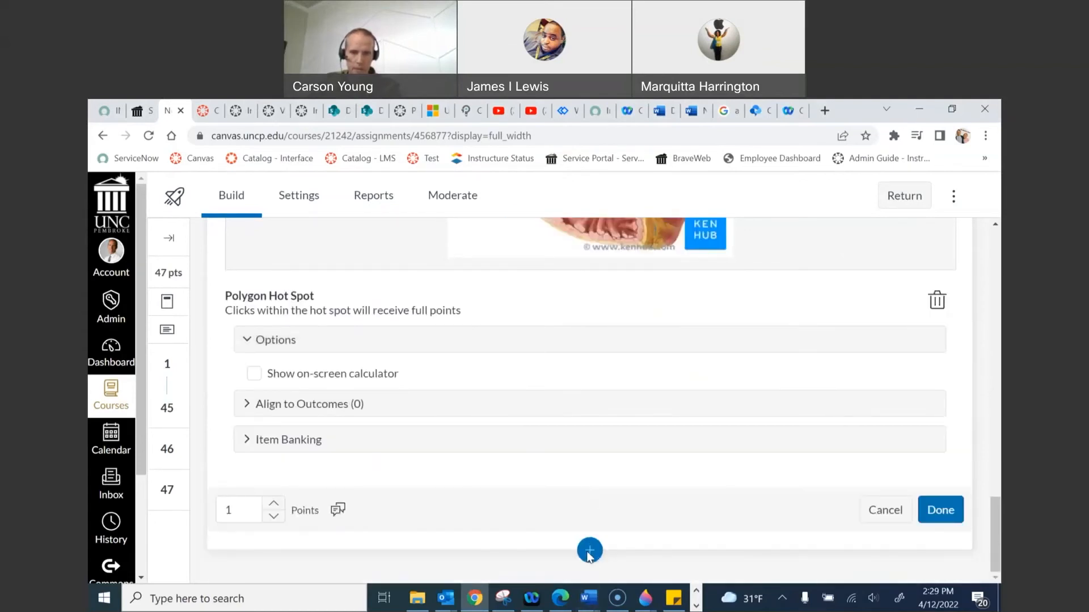
click(590, 550)
scroll(403, 498, down, 3)
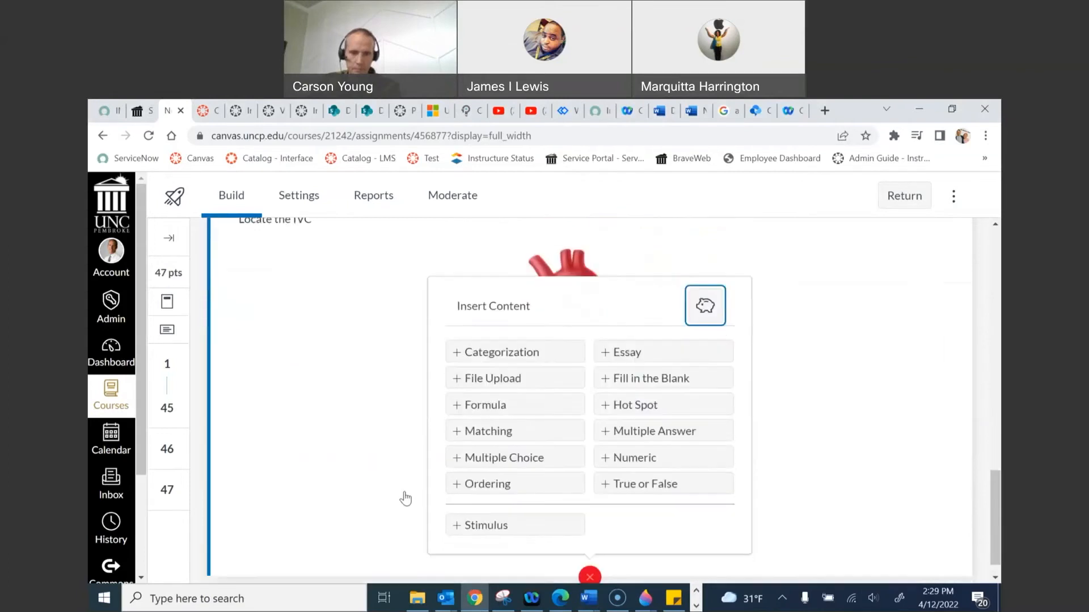
click(486, 526)
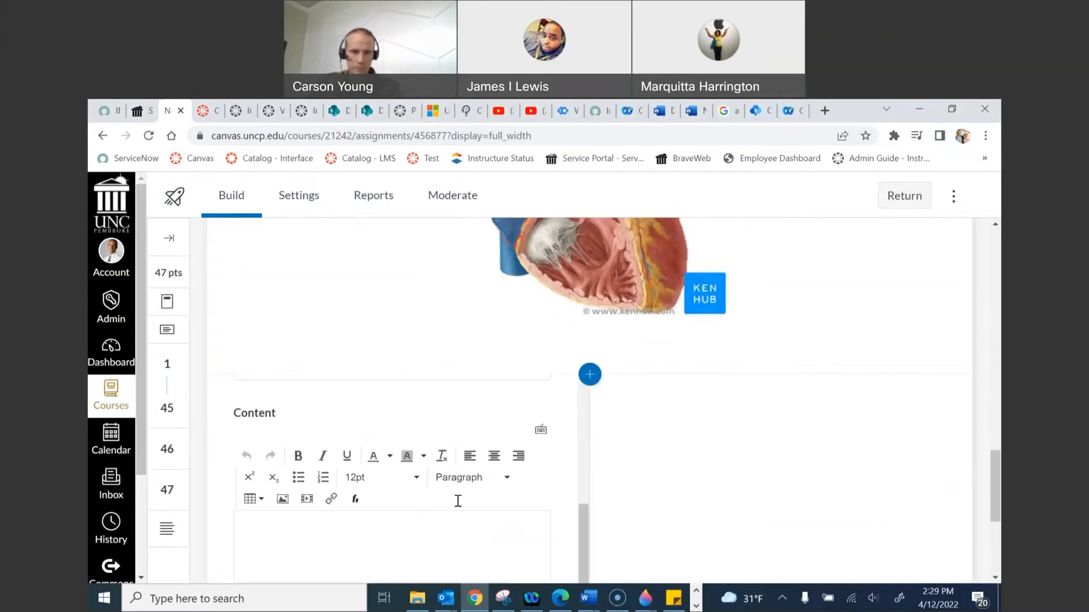
Title the new stimulus "Heart"
drag(995, 482, 996, 499)
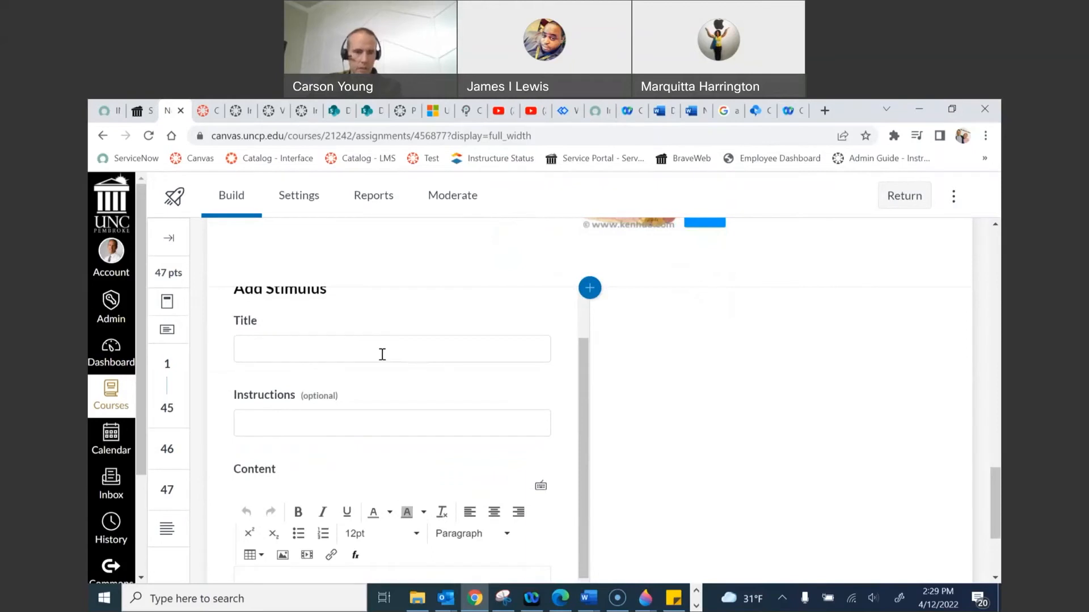
click(365, 348)
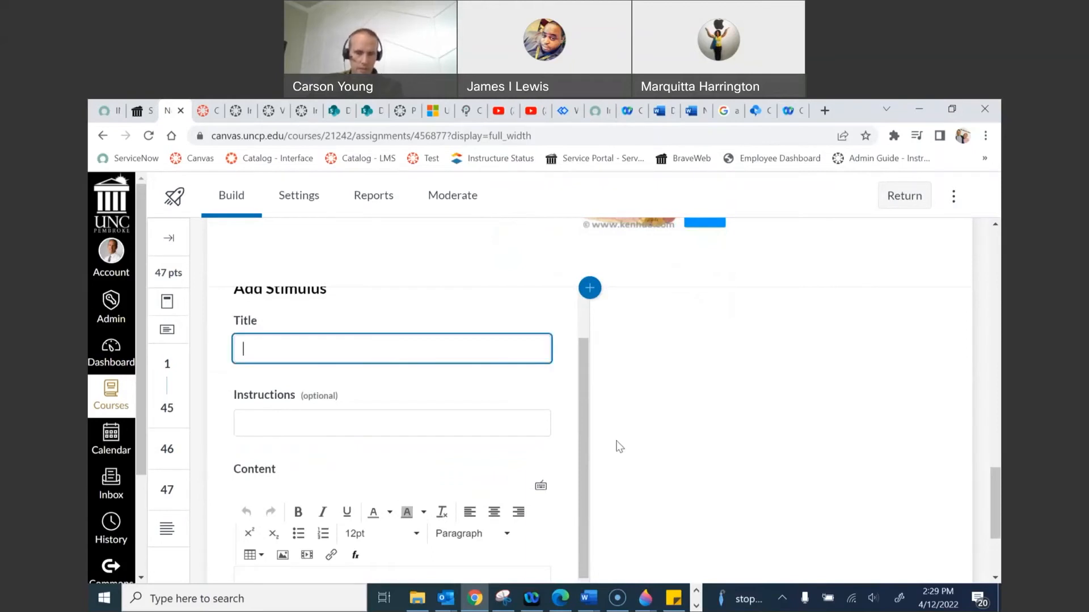
scroll(615, 448, down, 2)
scroll(438, 476, down, 2)
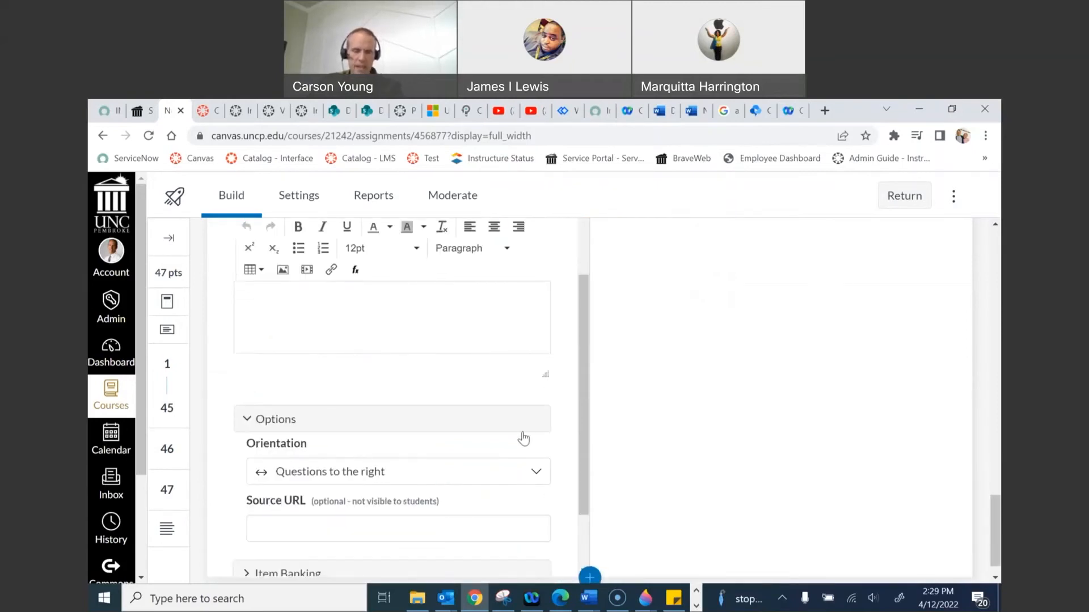
scroll(580, 419, down, 2)
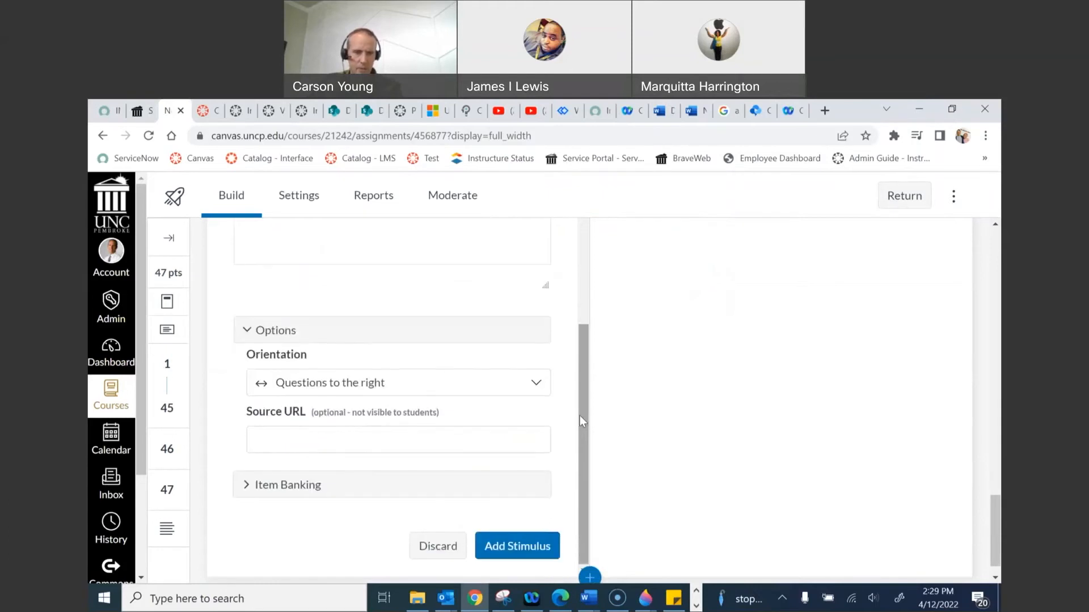
scroll(580, 416, up, 3)
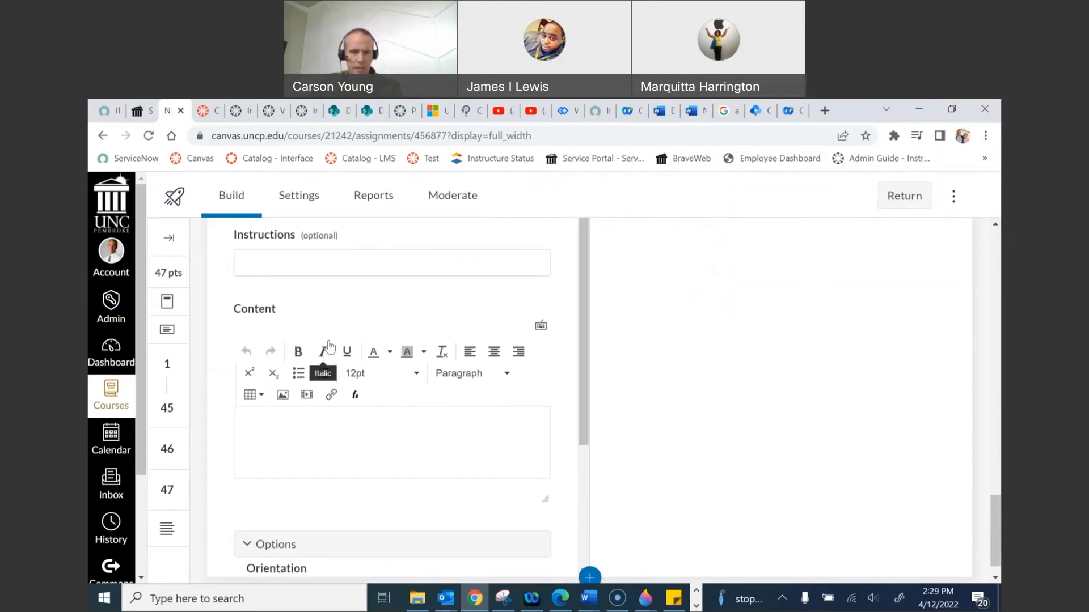
scroll(318, 306, up, 1)
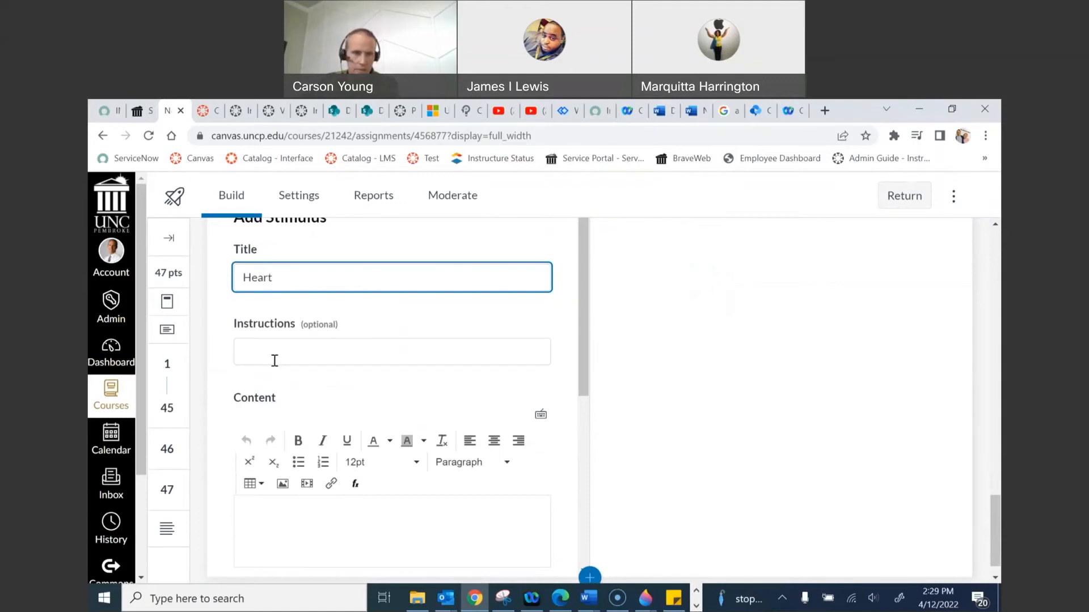
Enter "Read the following and answer" as the stimulus instructions
click(274, 351)
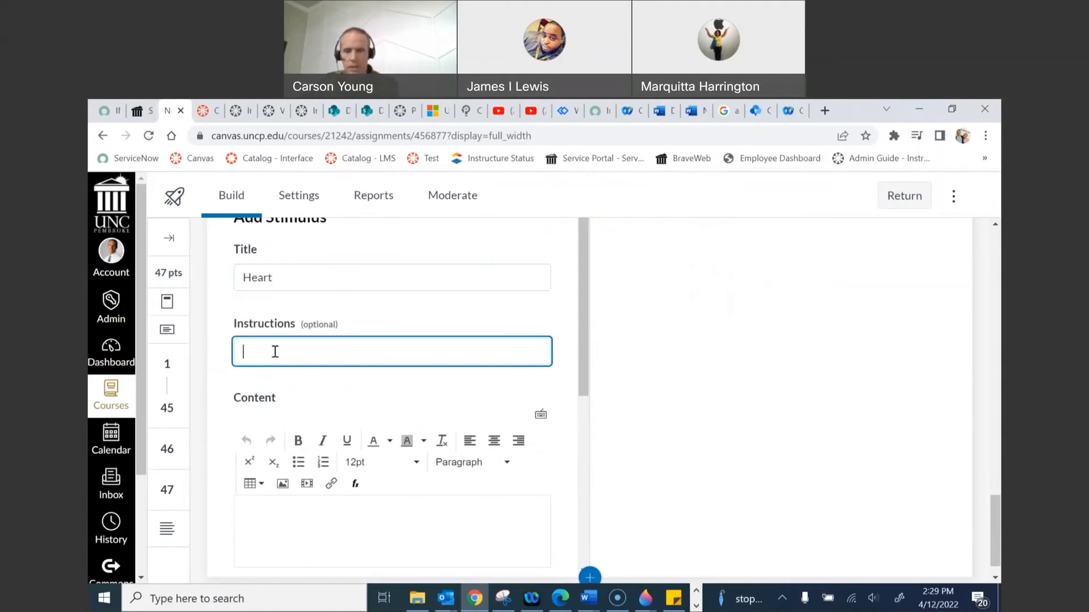
text(Rad)
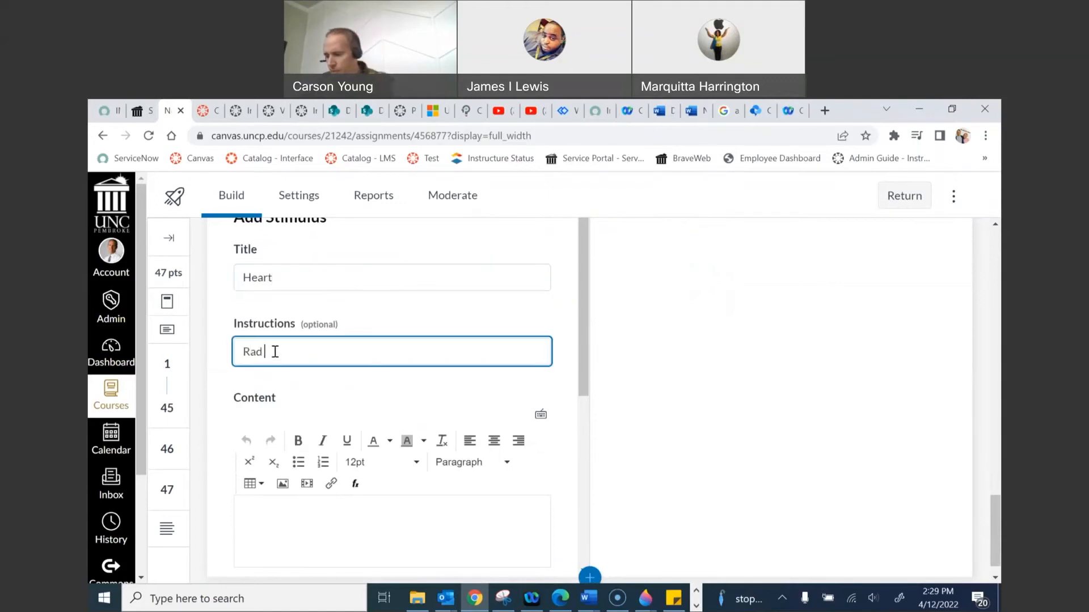
text( the followin)
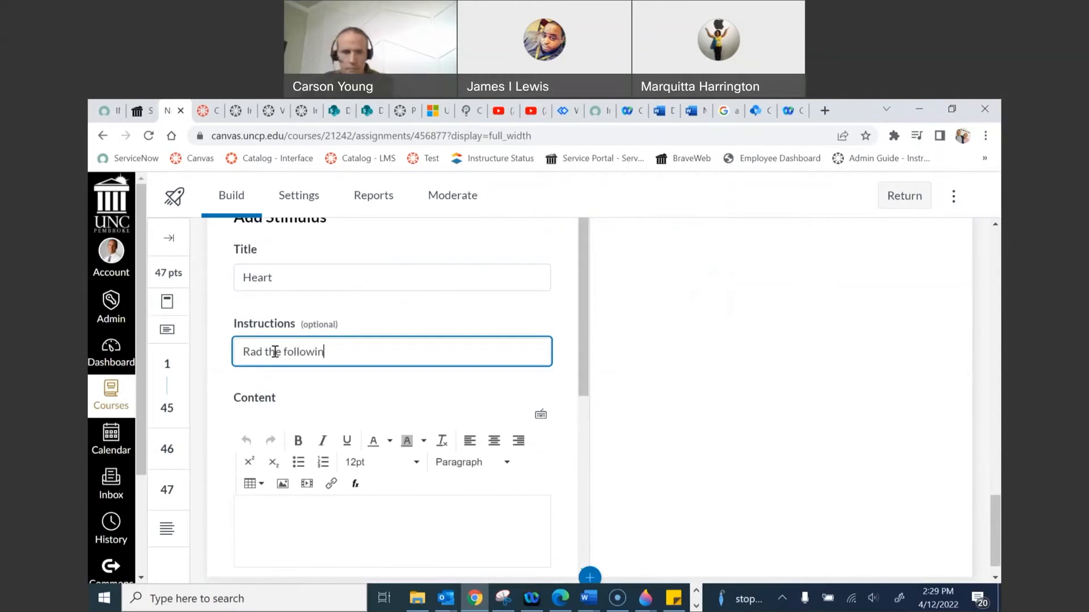
text(g and answer)
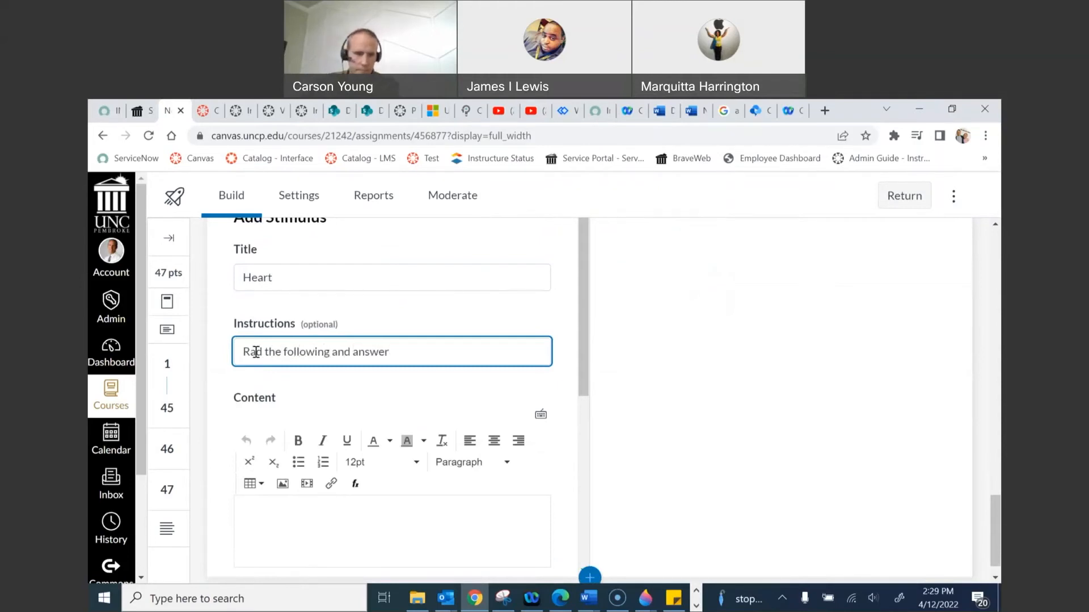
click(251, 355)
text(e)
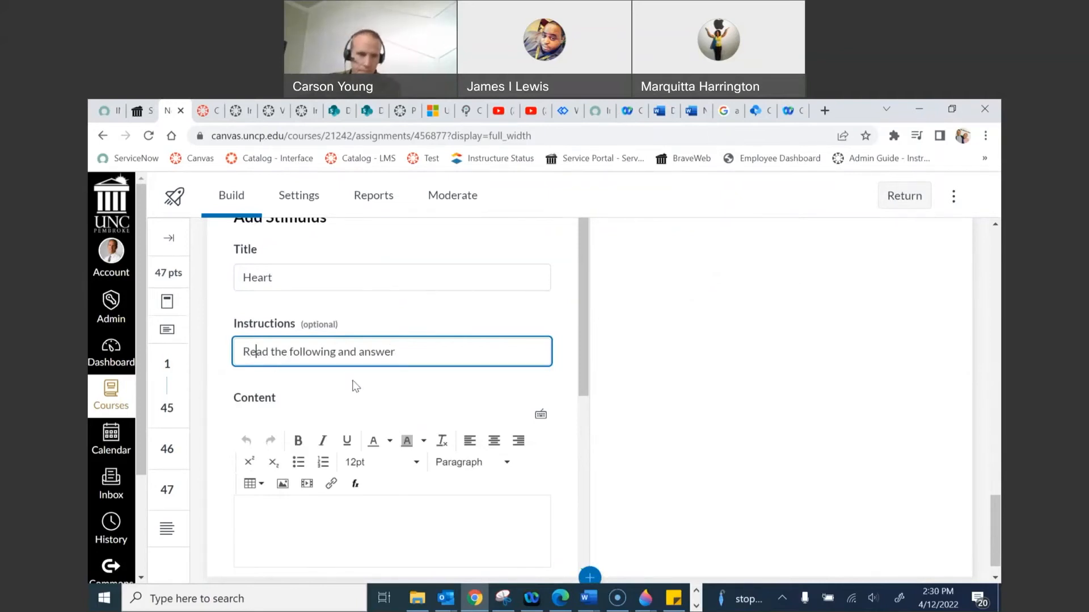
Enter "Poem here" as the stimulus content and import the Heart picture from the Pictures folder on the line beneath it
scroll(357, 476, down, 1)
click(339, 455)
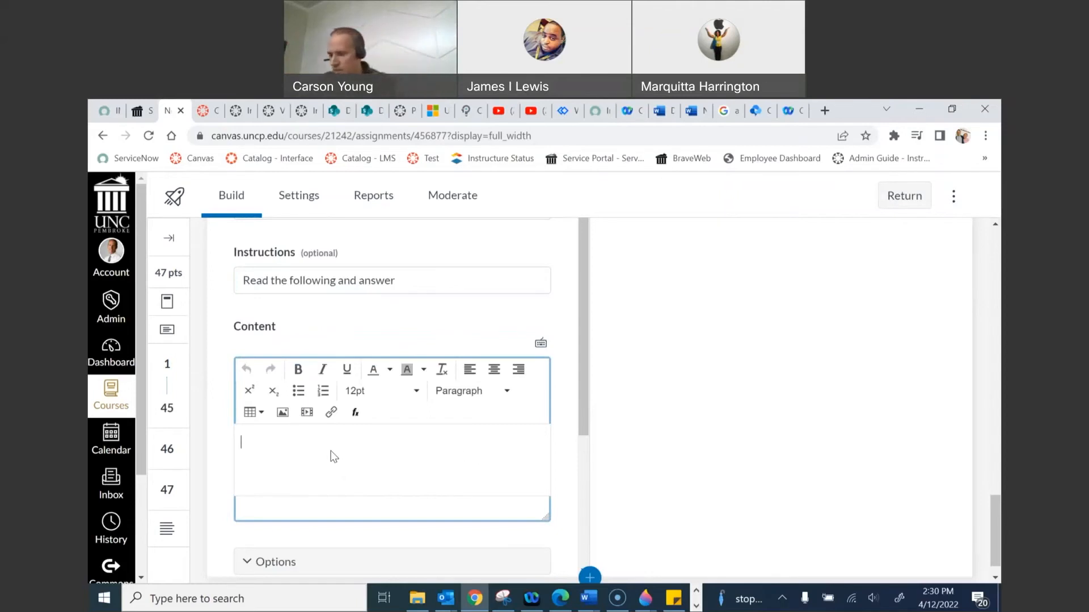
text(Poem here)
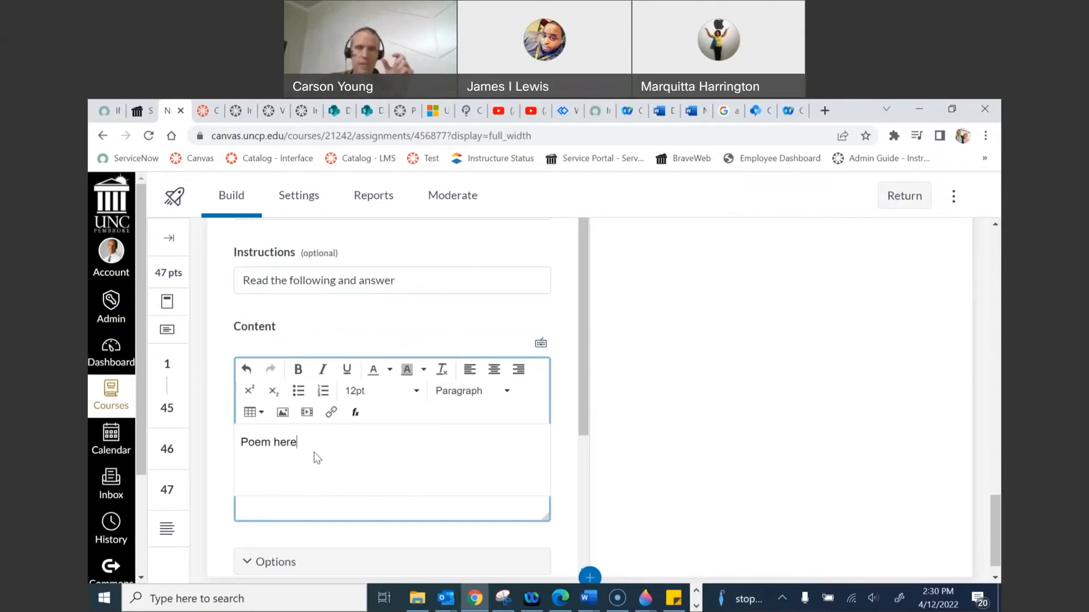
scroll(309, 479, down, 1)
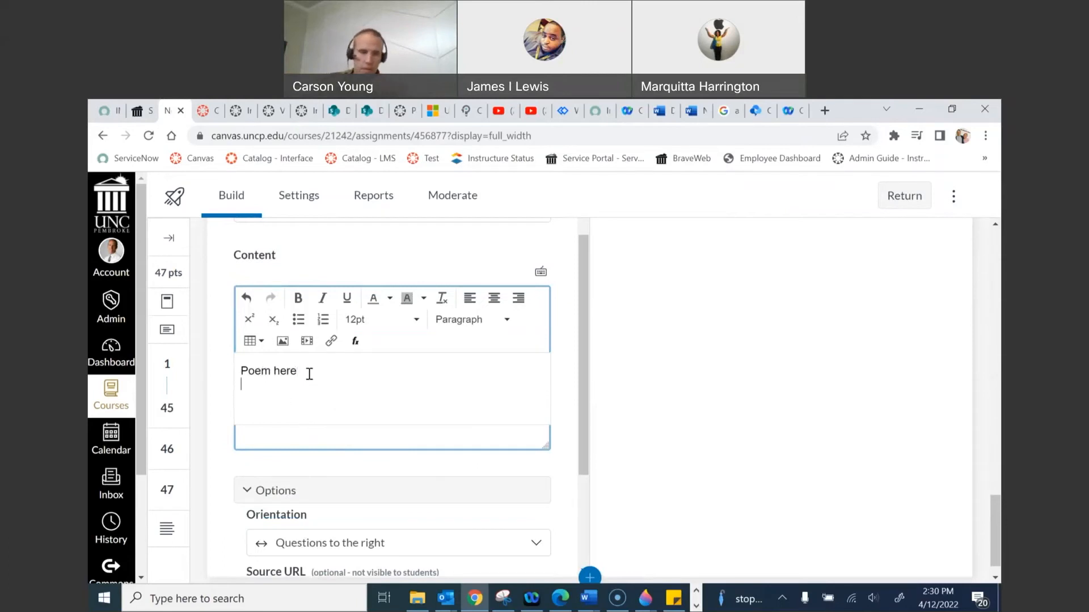
click(283, 342)
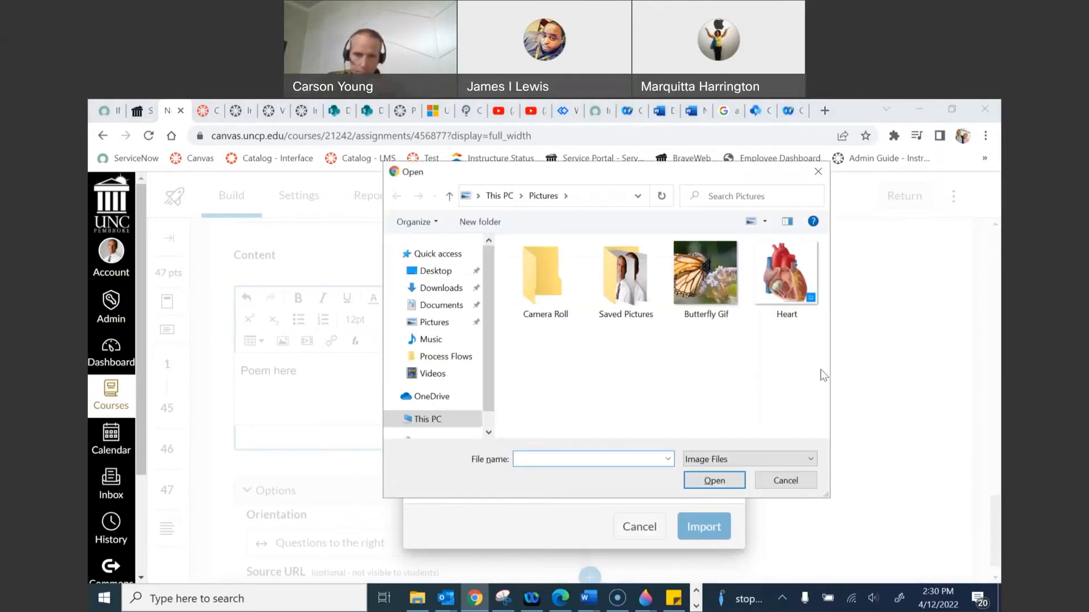
double_click(791, 271)
click(701, 527)
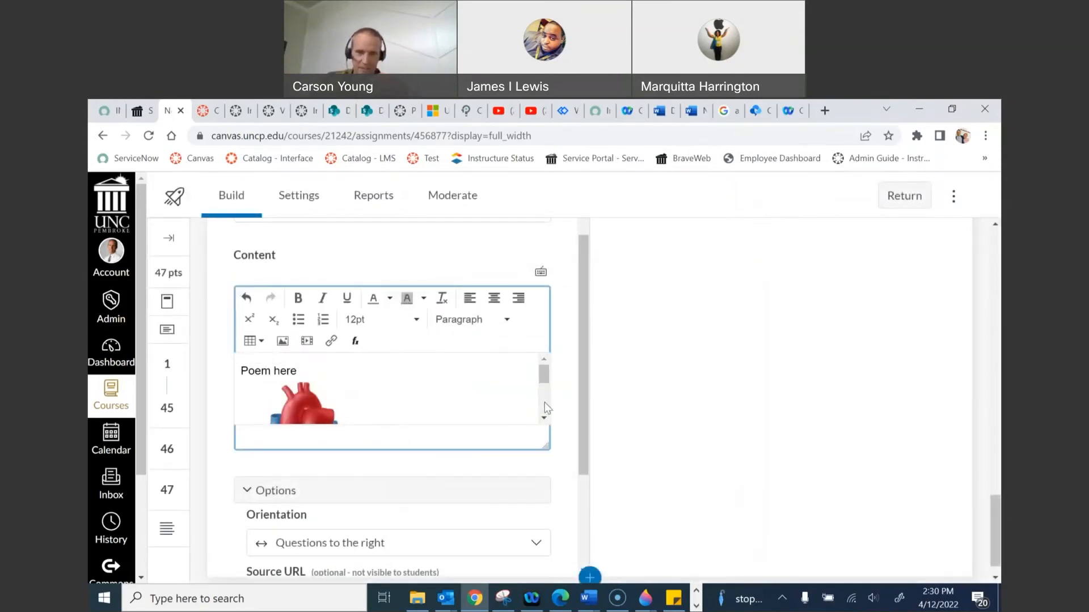
Set the stimulus orientation to Questions to the right, leave the source URL empty, and add the stimulus to the quiz
drag(581, 357, 580, 417)
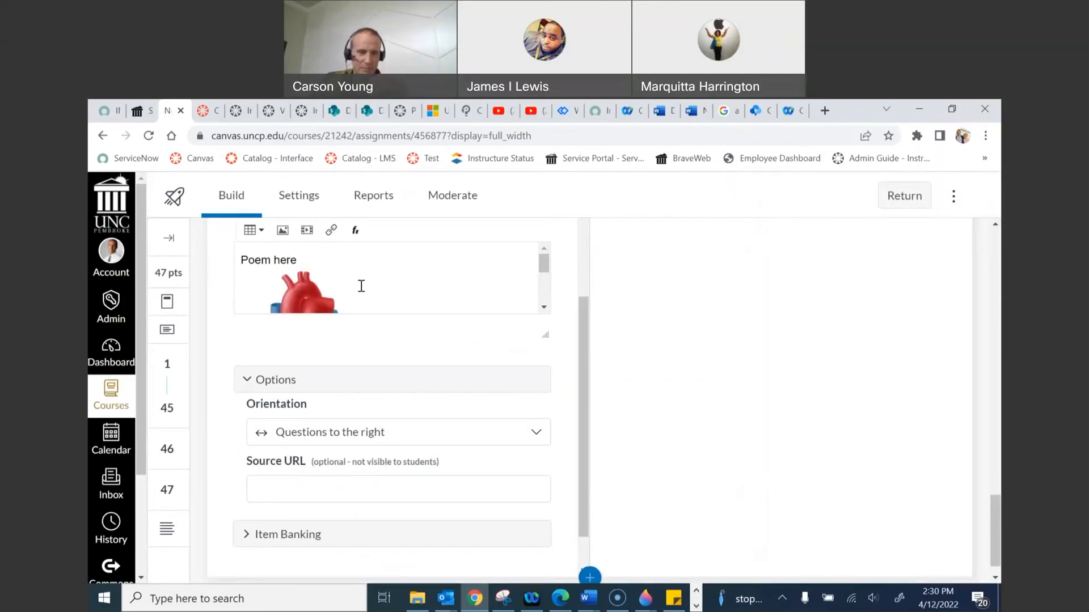
scroll(362, 301, down, 2)
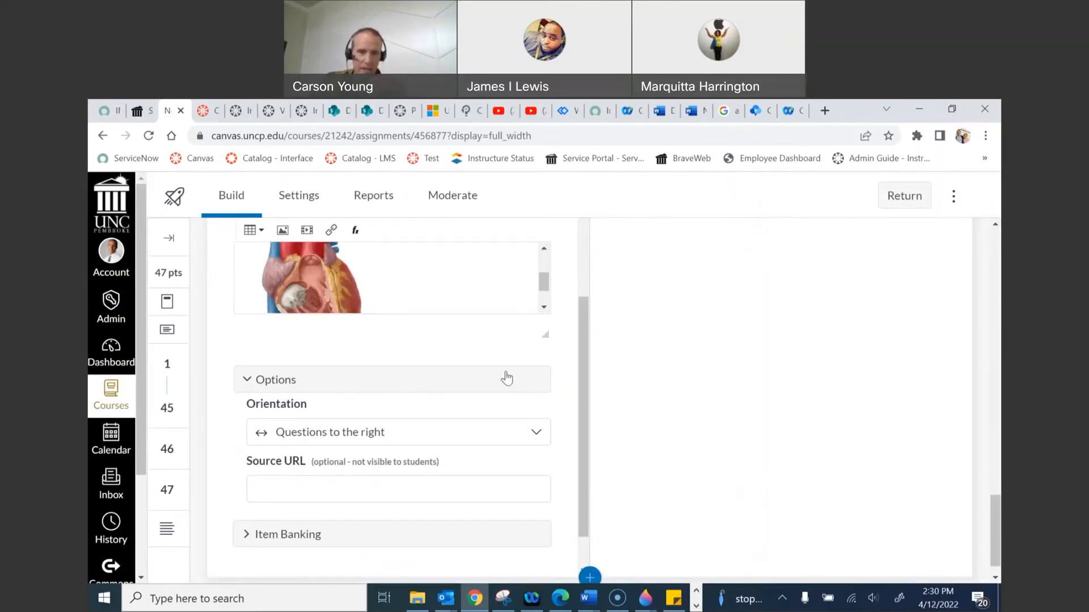
scroll(565, 352, down, 1)
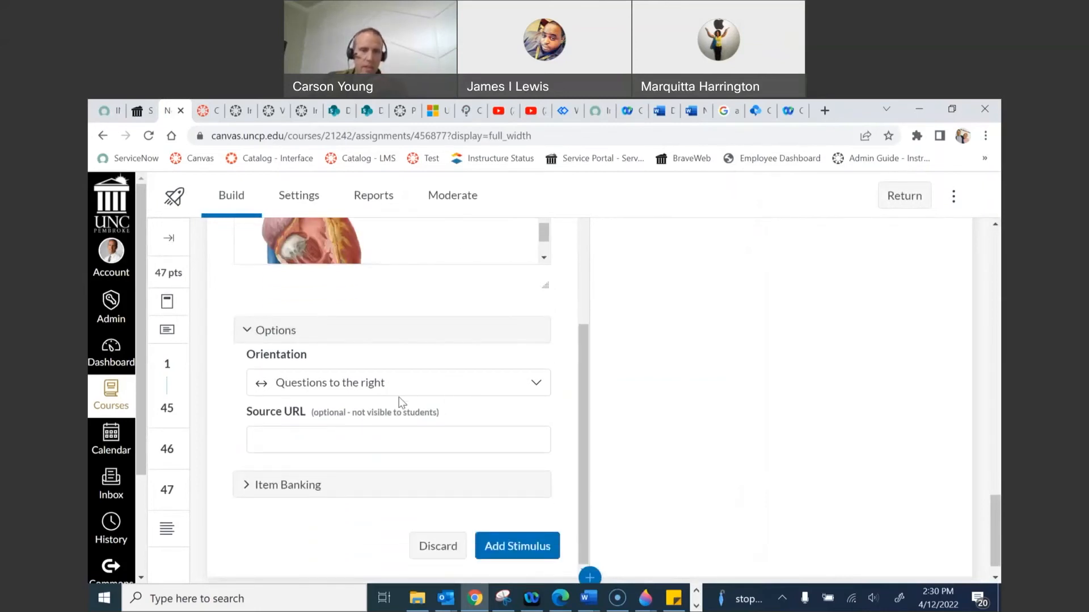
click(536, 384)
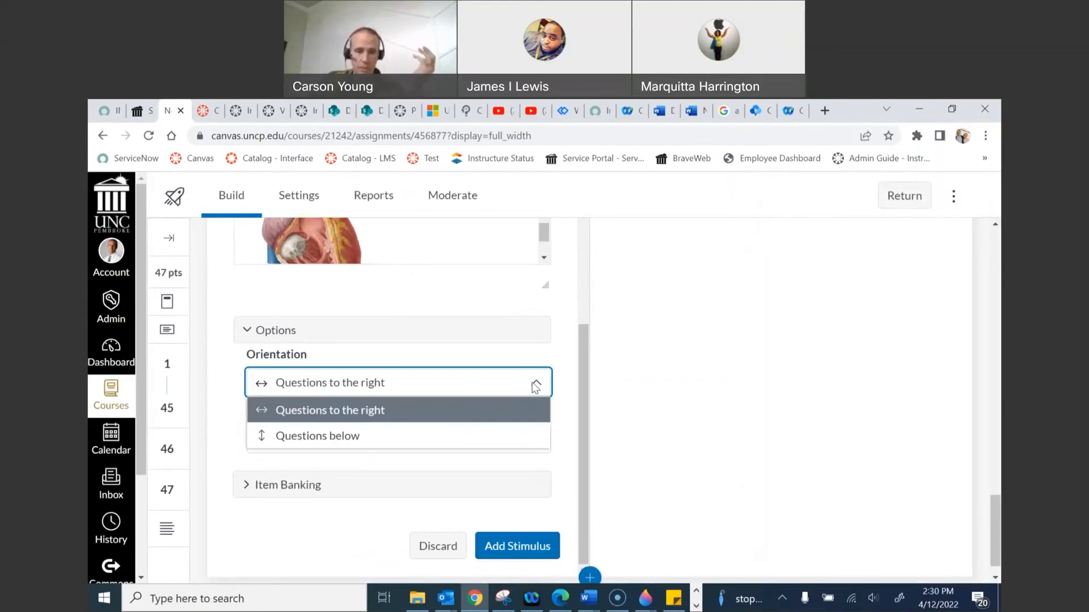
click(454, 414)
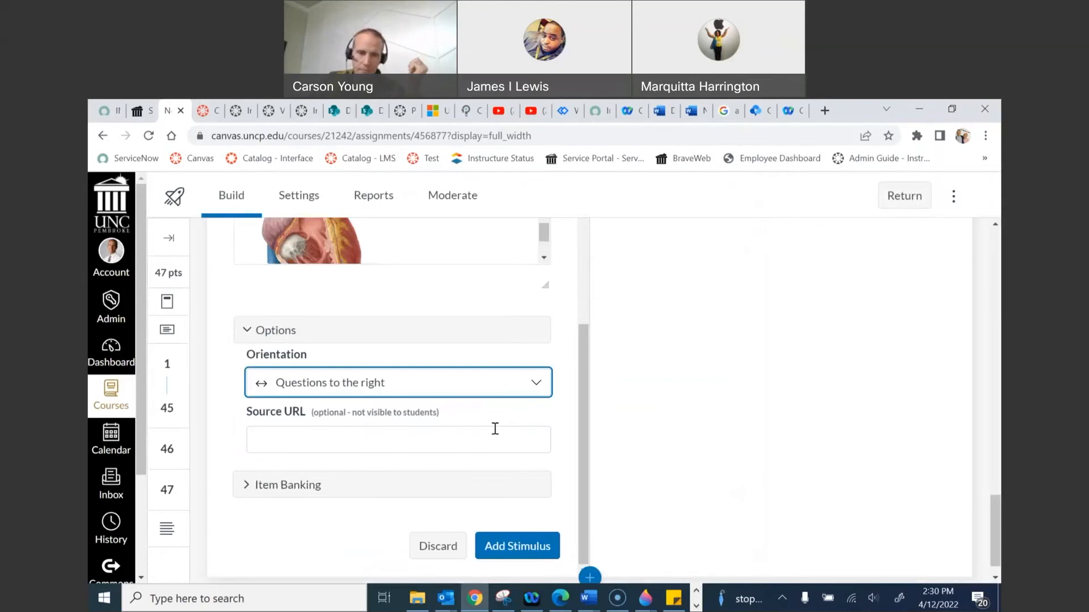
click(290, 445)
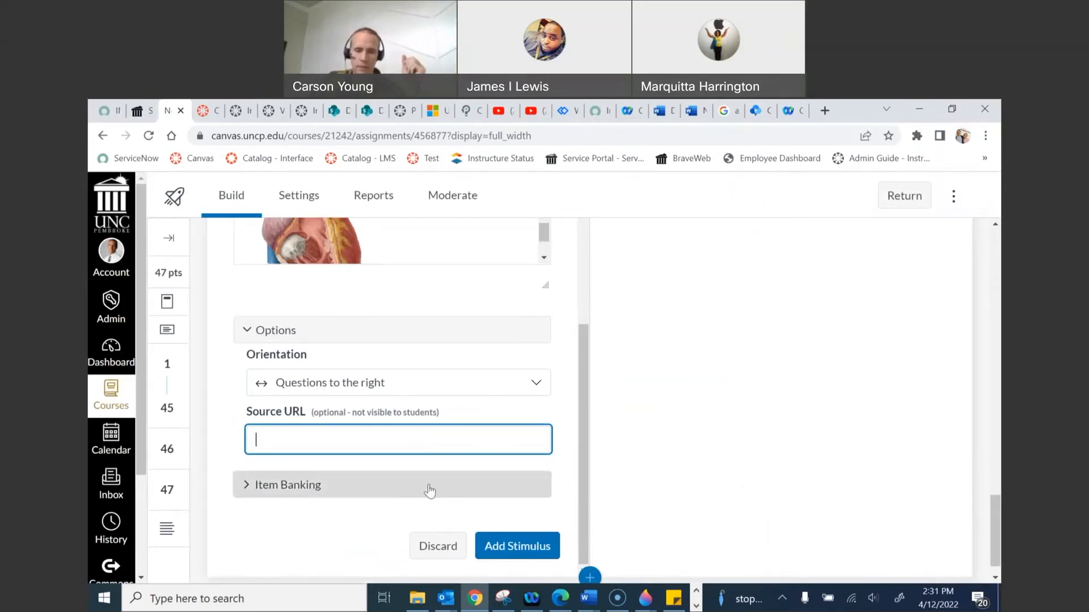
click(520, 547)
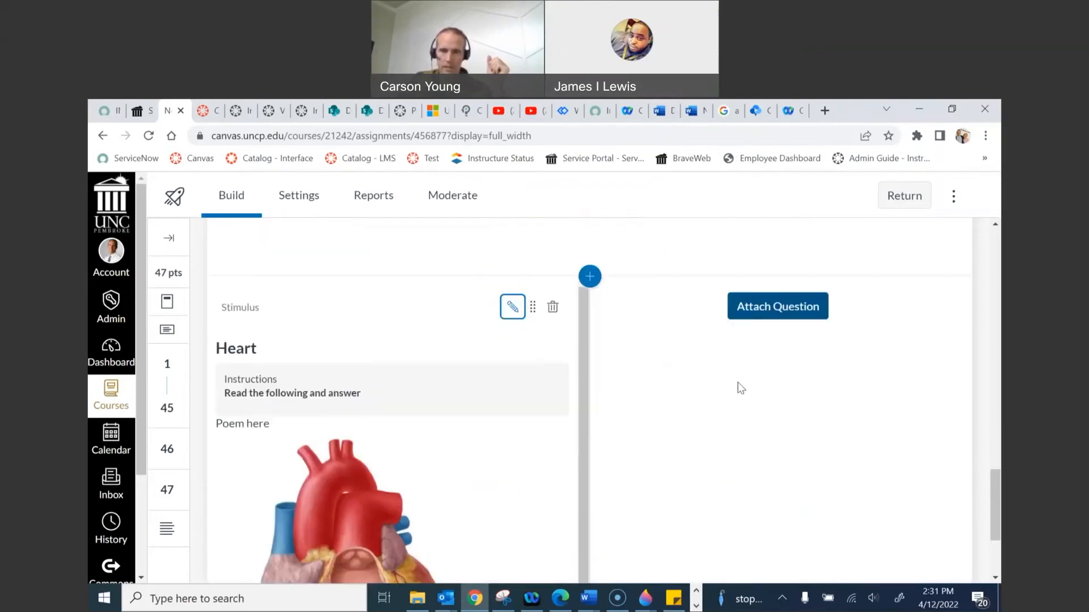
Attach a True or False question to the Heart stimulus
click(774, 309)
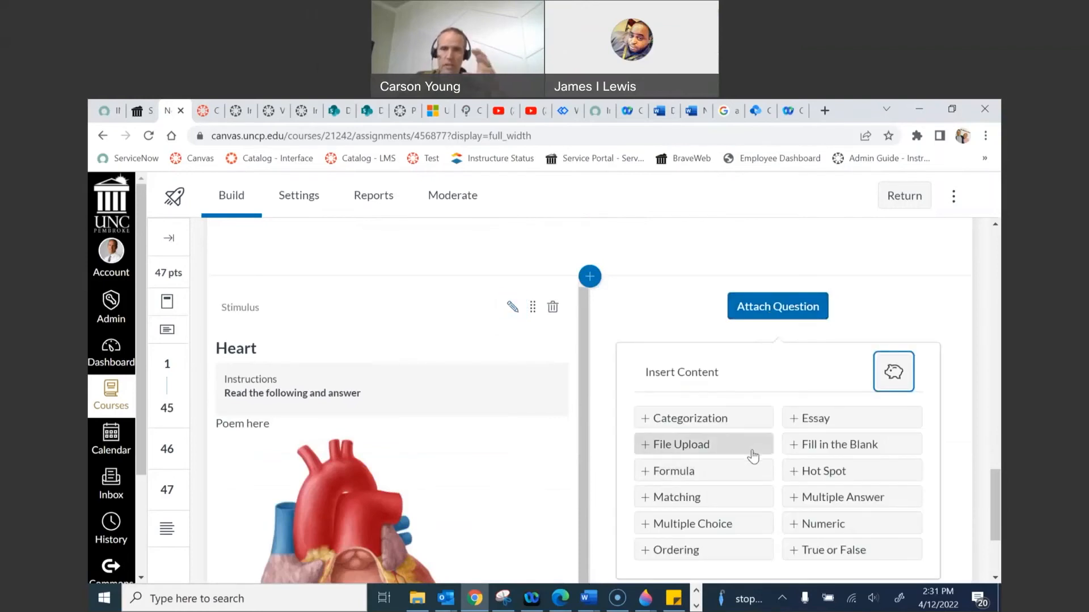
drag(993, 485, 990, 495)
click(842, 503)
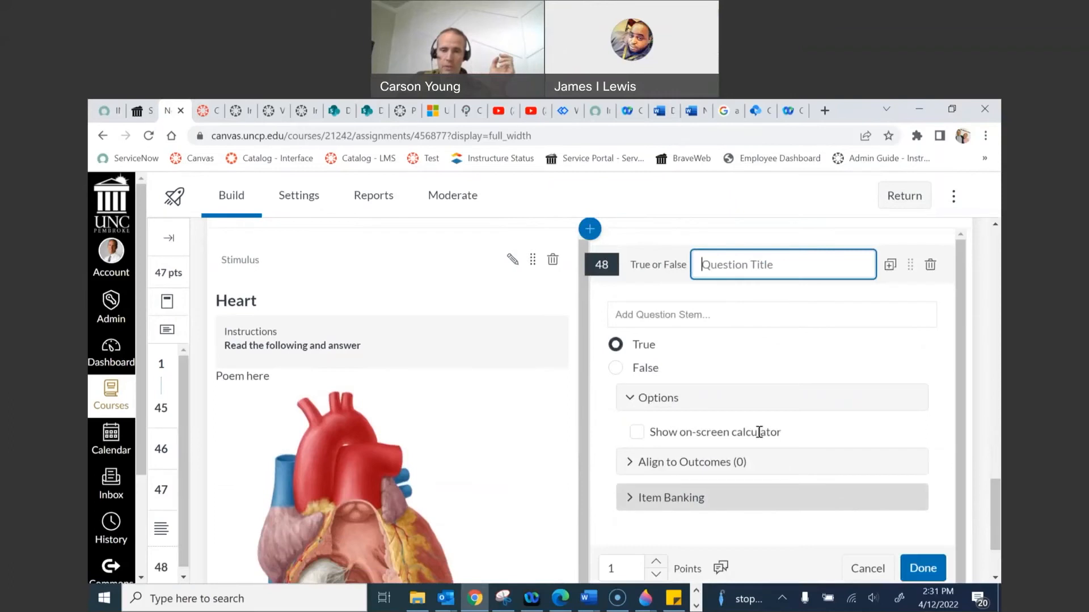
Enter the question stem "There are 4 chambers in the heart", keep True as the correct answer, and save the question
click(723, 311)
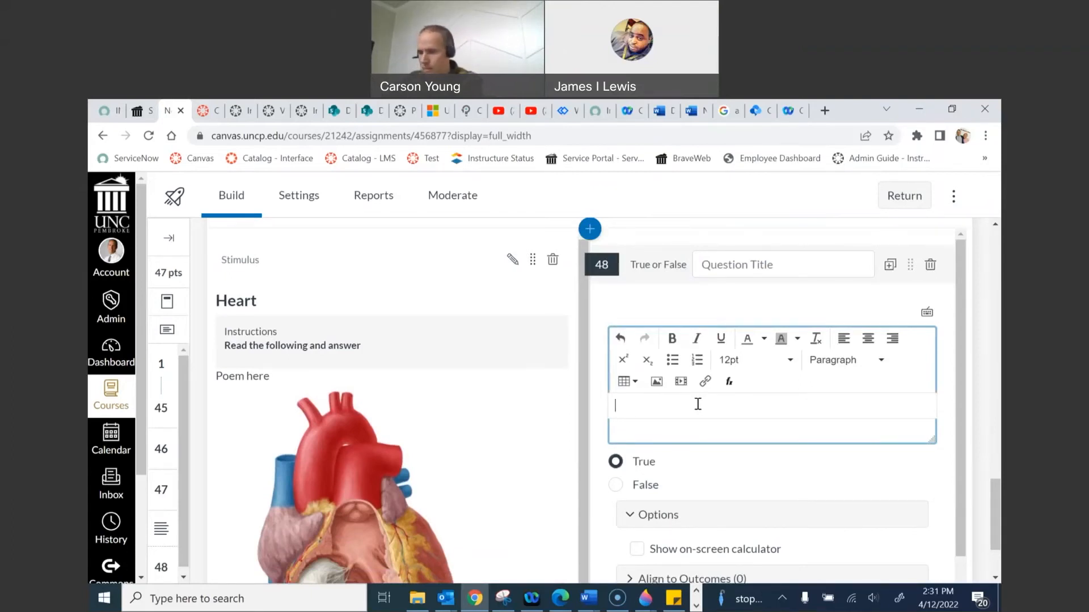
text(re are 4 chambers in the heart)
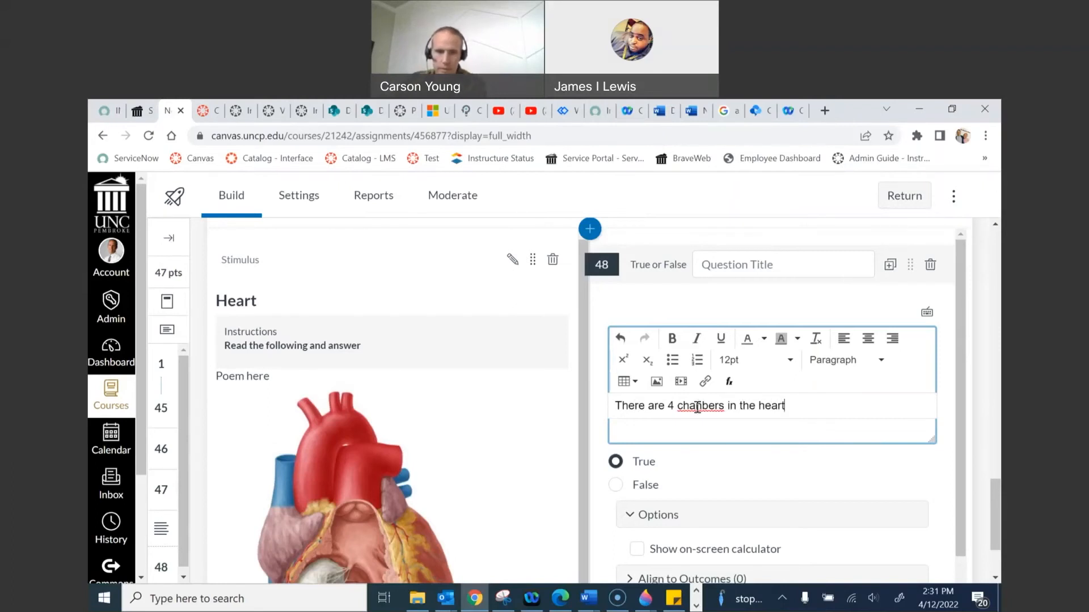
right_click(698, 405)
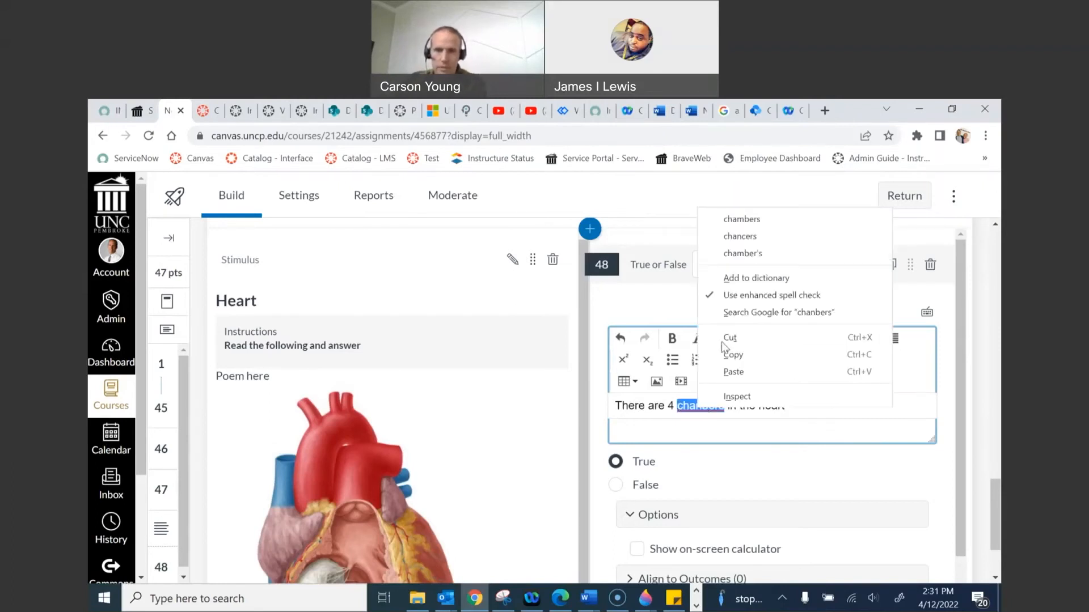
click(741, 219)
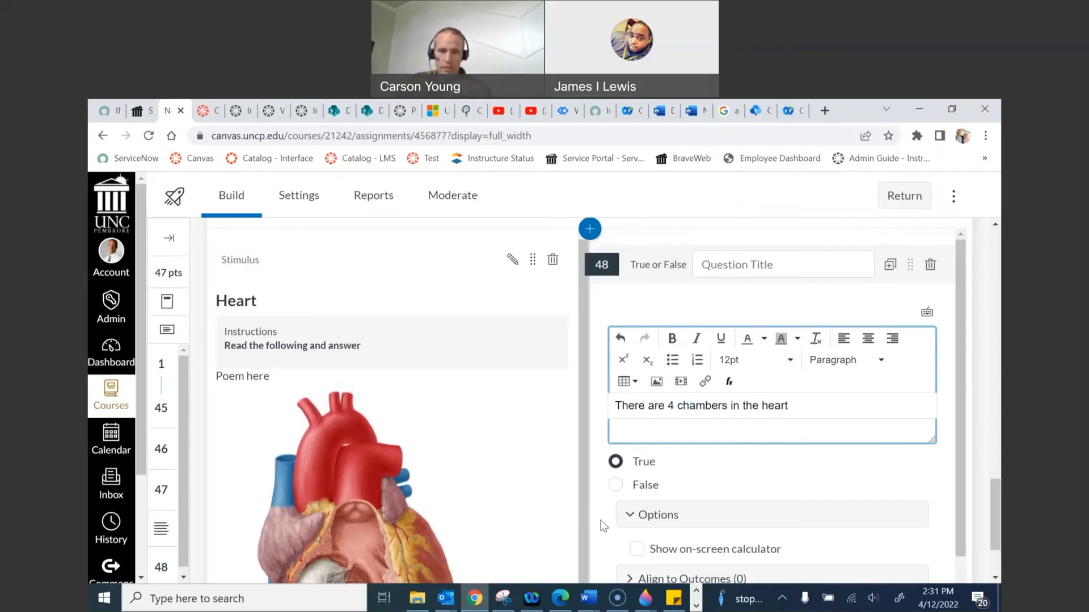
click(722, 479)
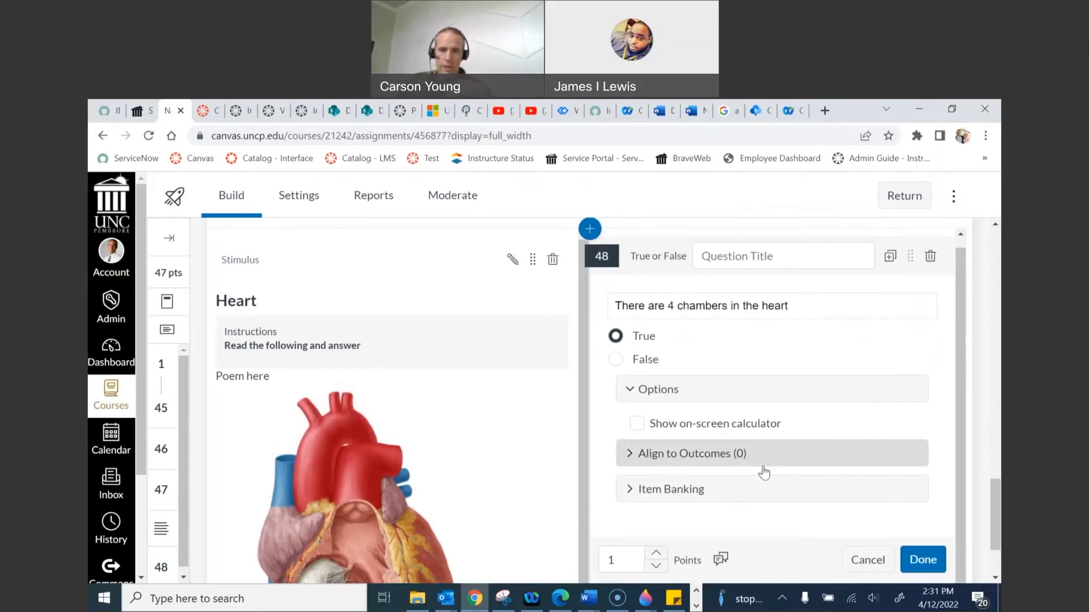
click(923, 561)
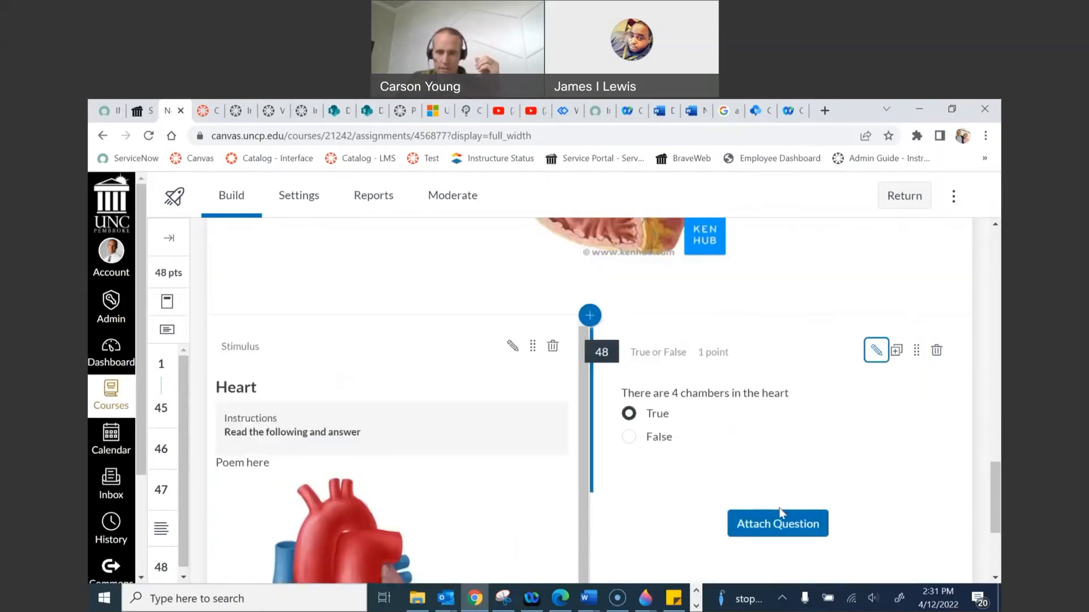
Check which question types can be attached to the stimulus, then review the Heart stimulus alongside its True or False question
click(780, 530)
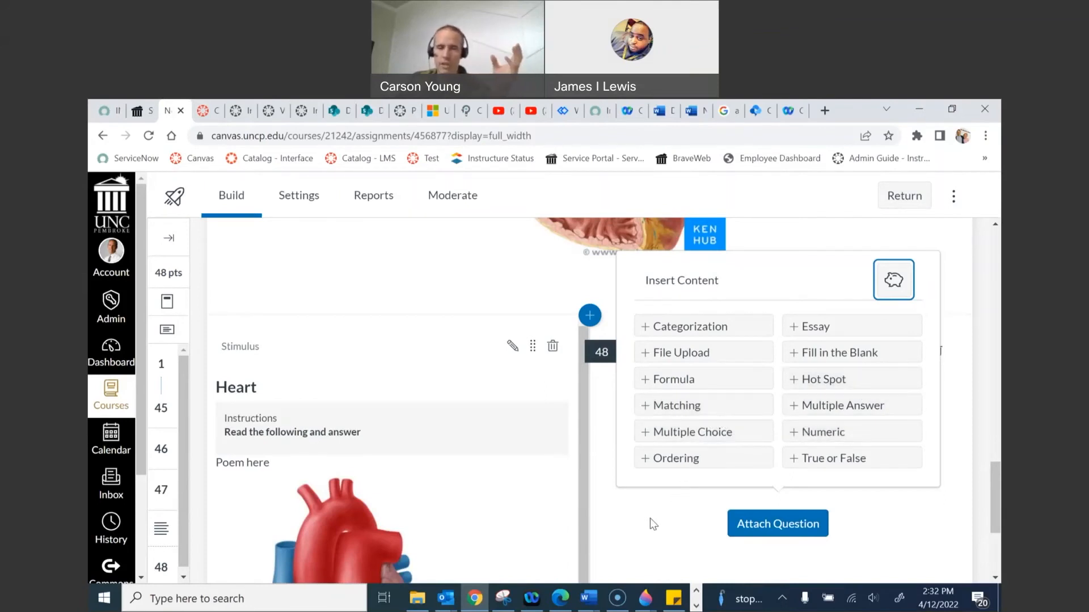
click(617, 526)
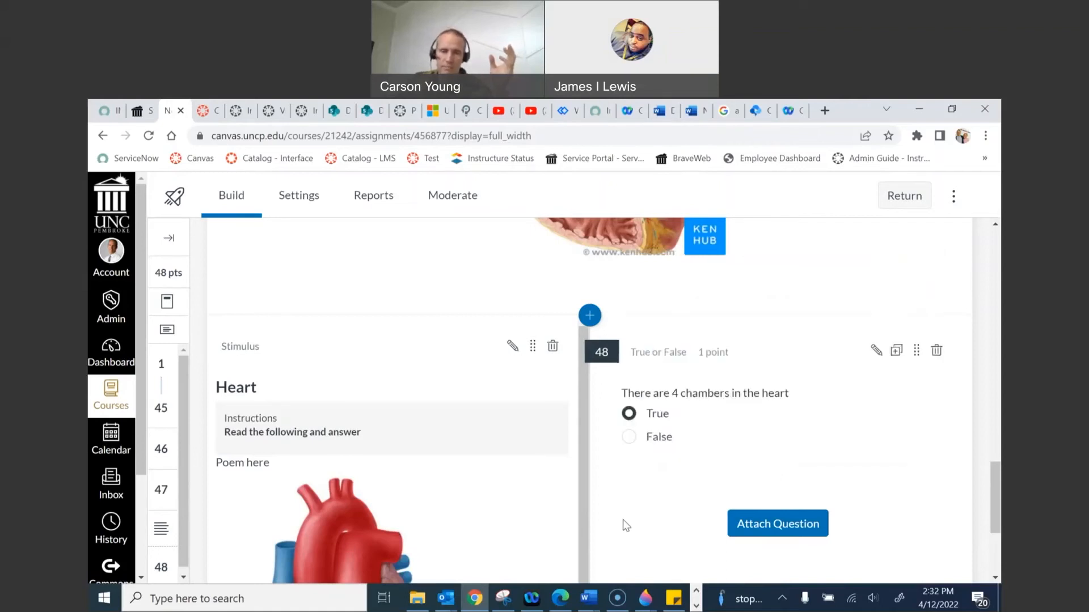
scroll(660, 424, down, 3)
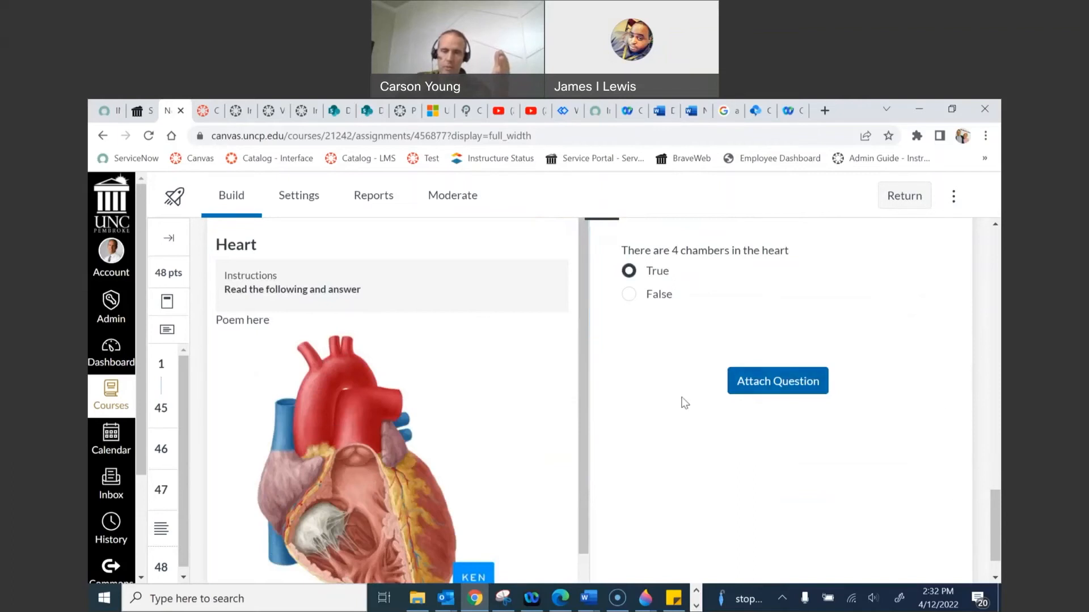
scroll(674, 319, down, 1)
scroll(674, 318, up, 2)
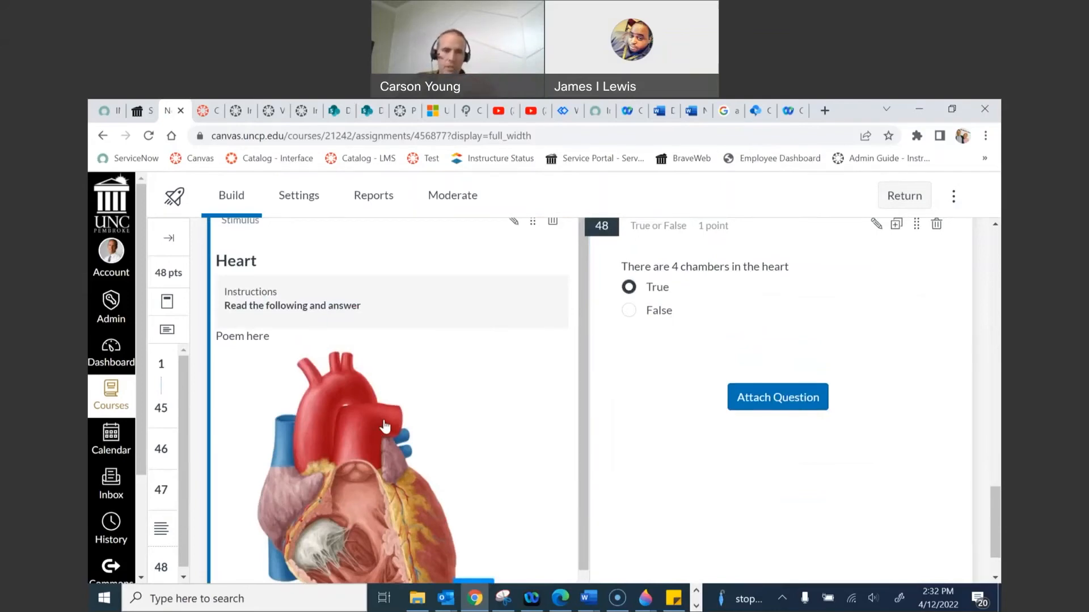
scroll(379, 426, up, 1)
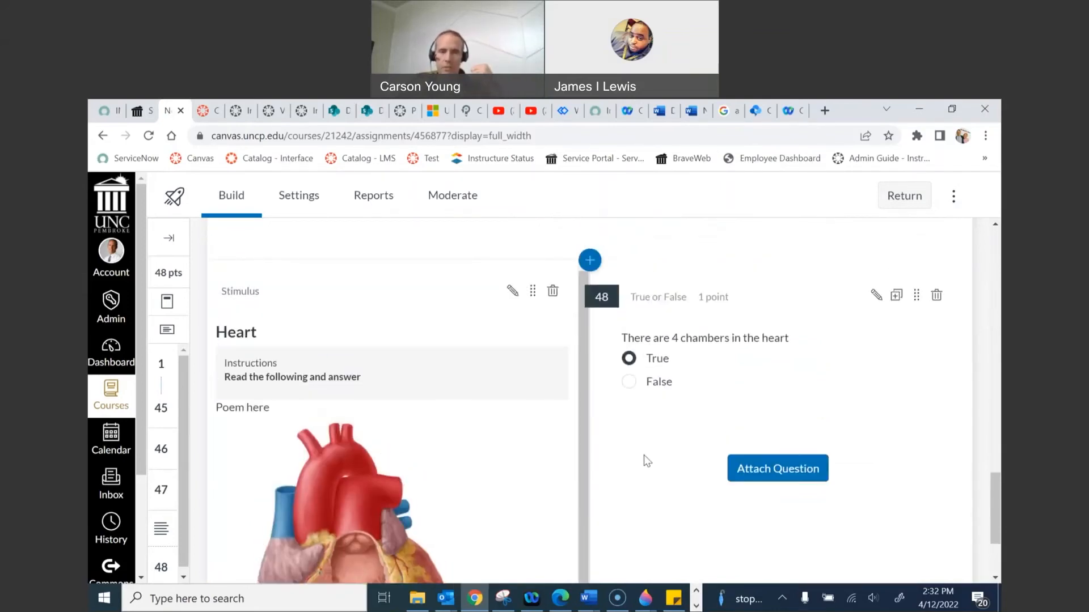
scroll(644, 454, down, 1)
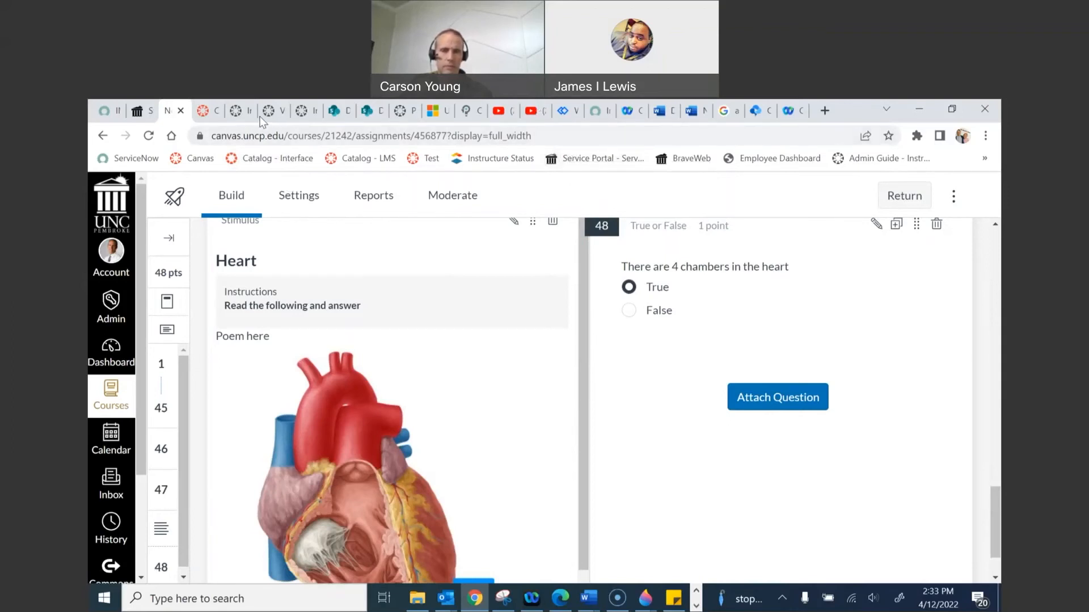
click(633, 121)
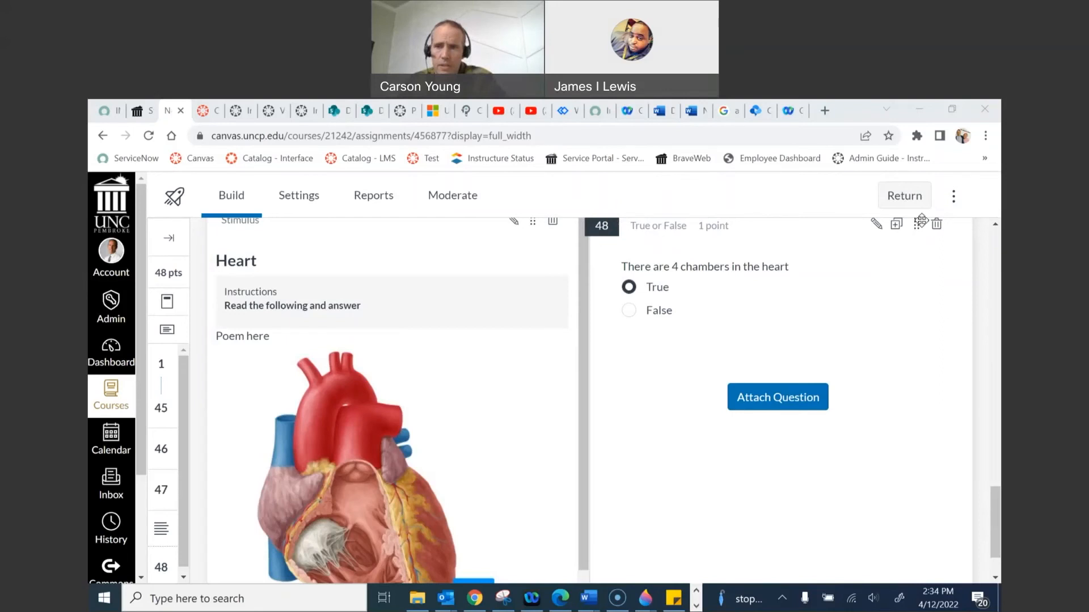
Leave the quiz builder and open the gradebook of TestCourse101
click(904, 195)
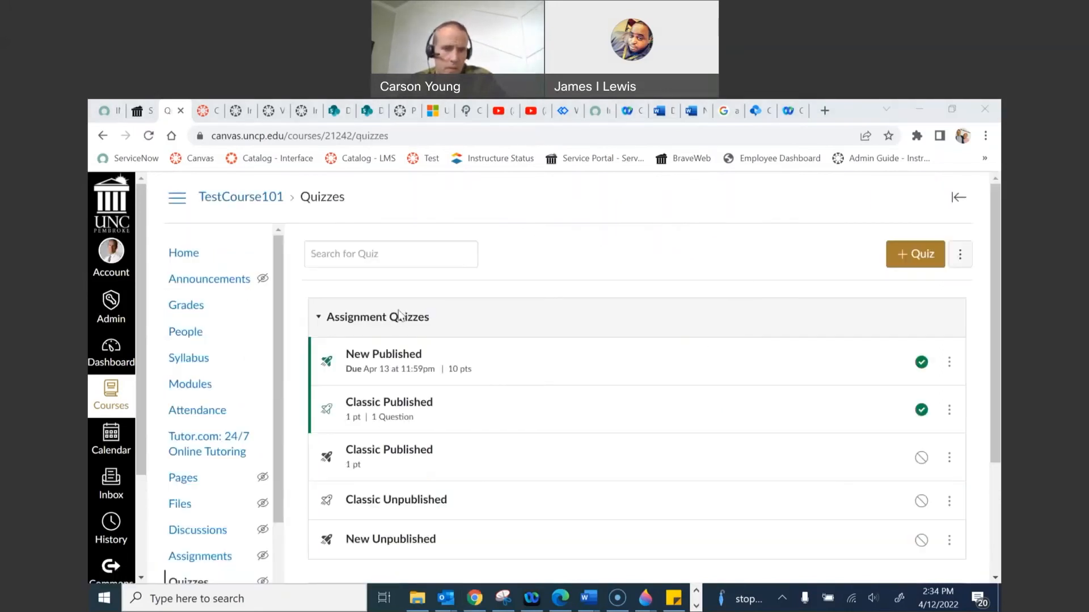
drag(278, 309, 276, 312)
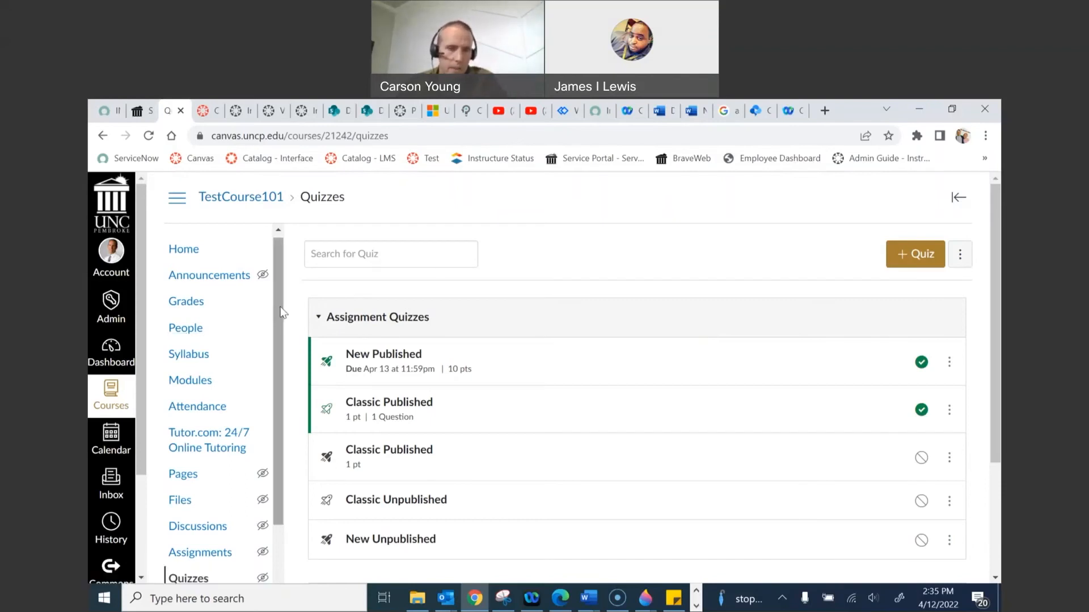
click(186, 301)
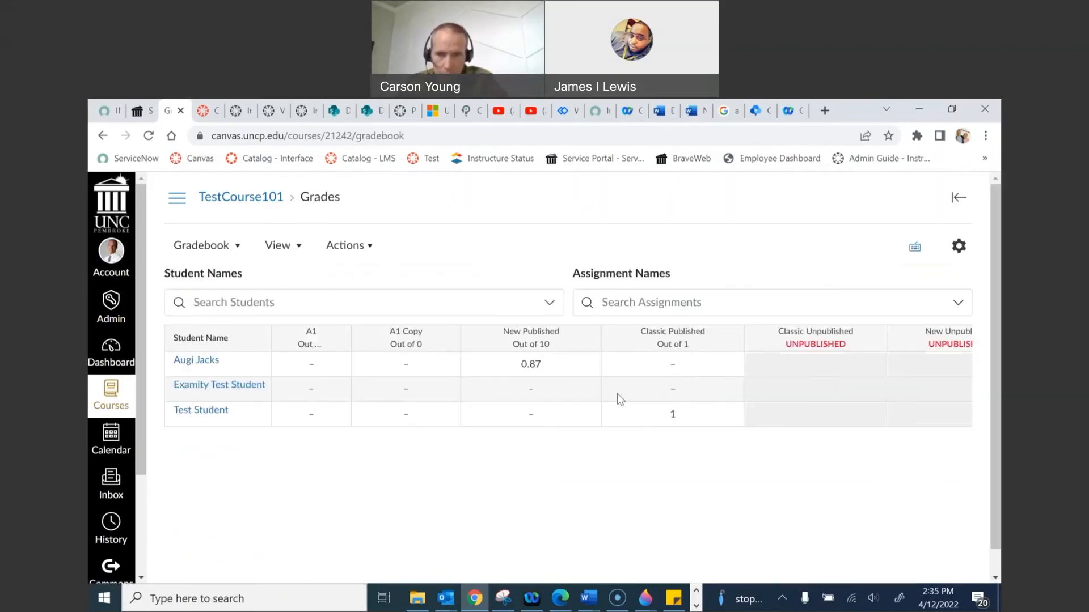
Open SpeedGrader for the New Published quiz from its gradebook column and review the student's quiz results and per-question scores
click(587, 339)
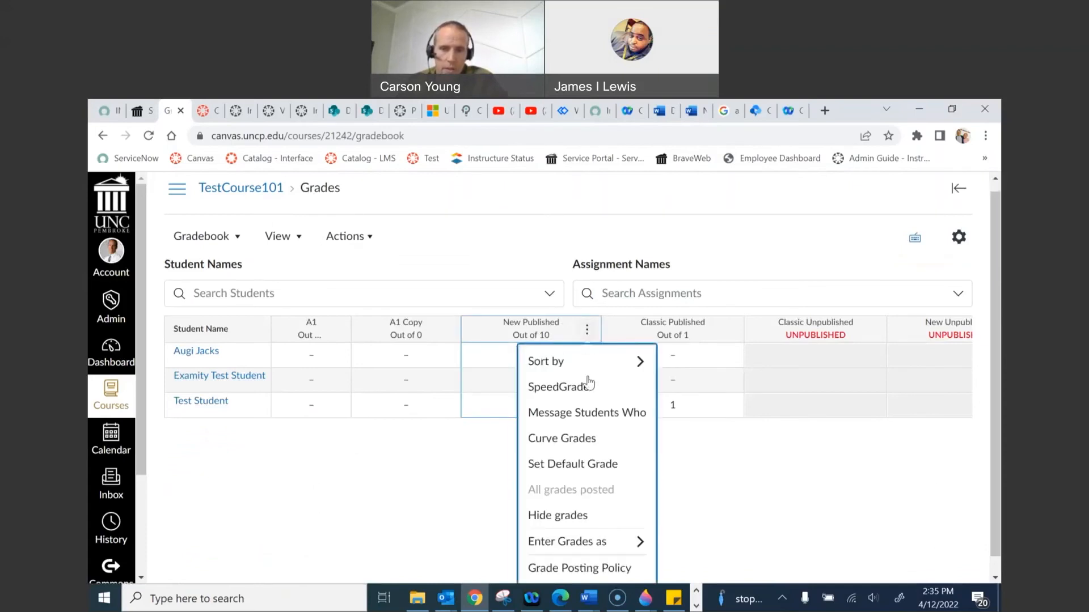
click(563, 387)
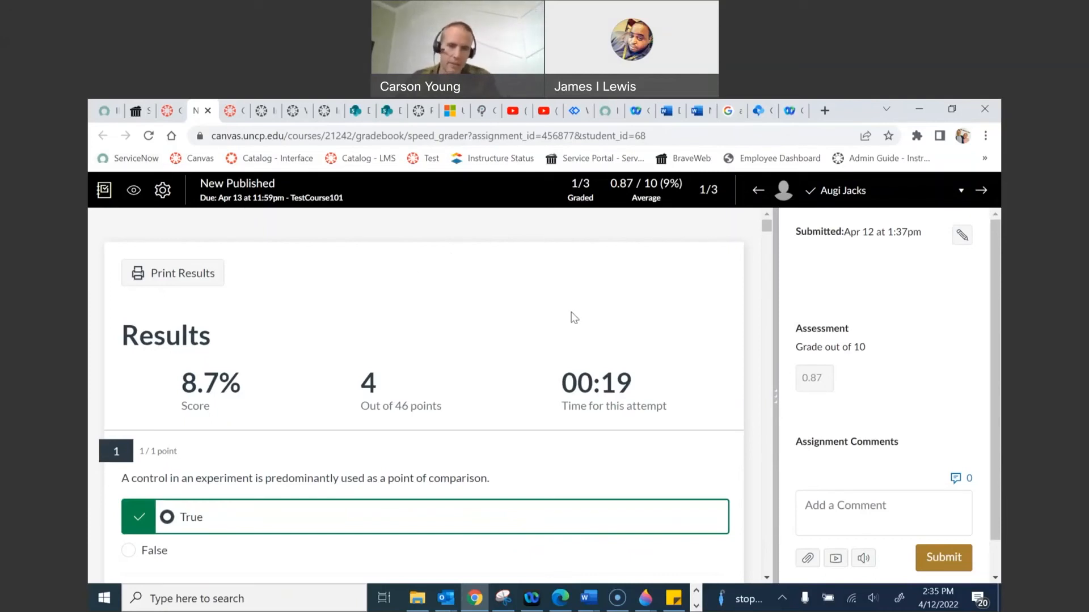
scroll(651, 326, down, 12)
scroll(651, 311, up, 5)
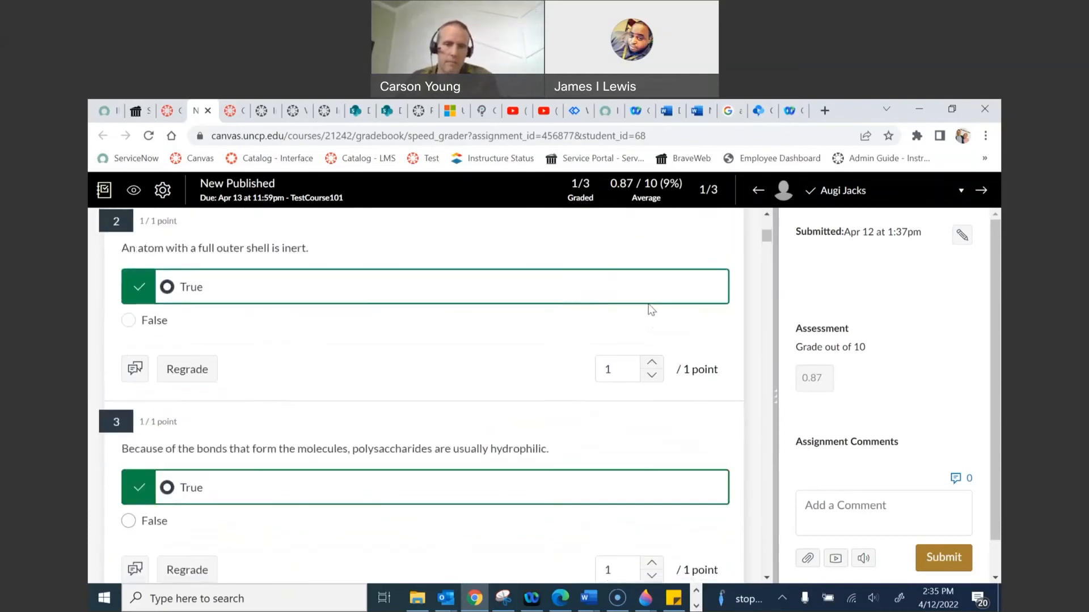
scroll(652, 310, up, 7)
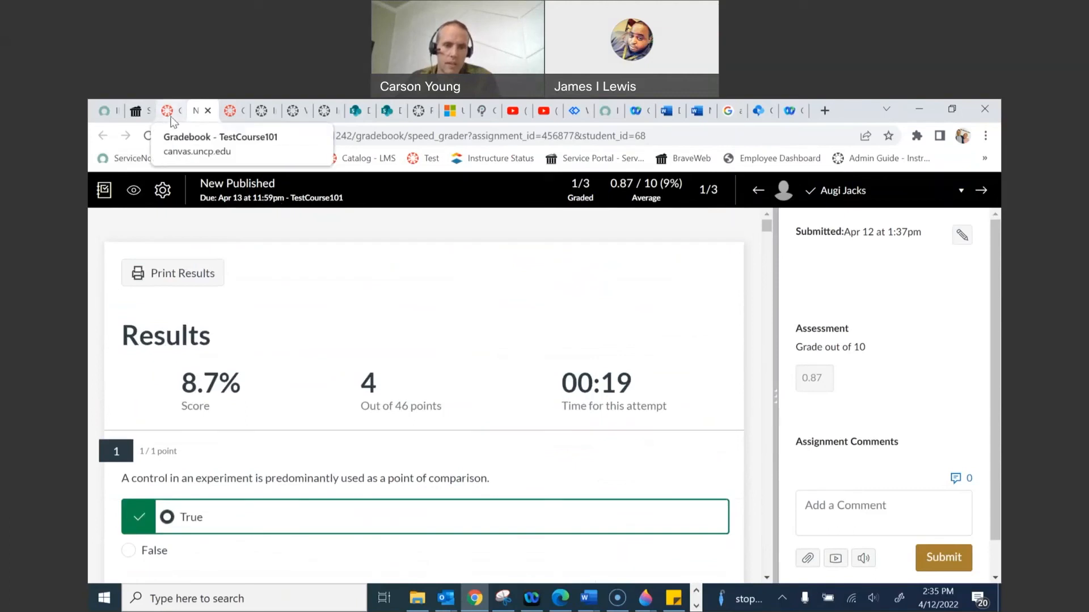
Return to the gradebook and open SpeedGrader from the grade details of the first student's New Published score
click(167, 111)
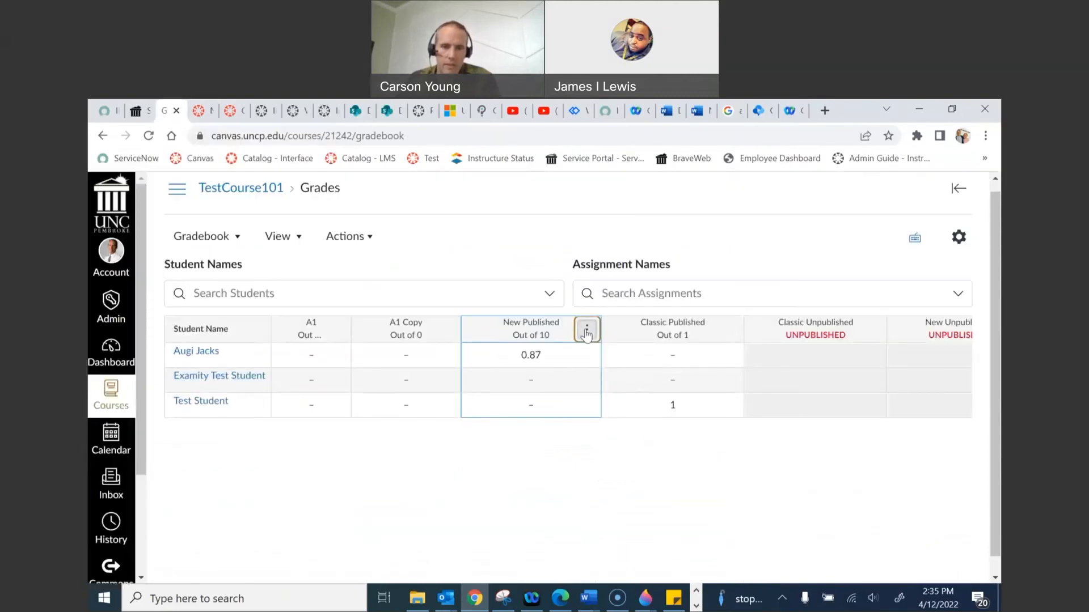
click(587, 330)
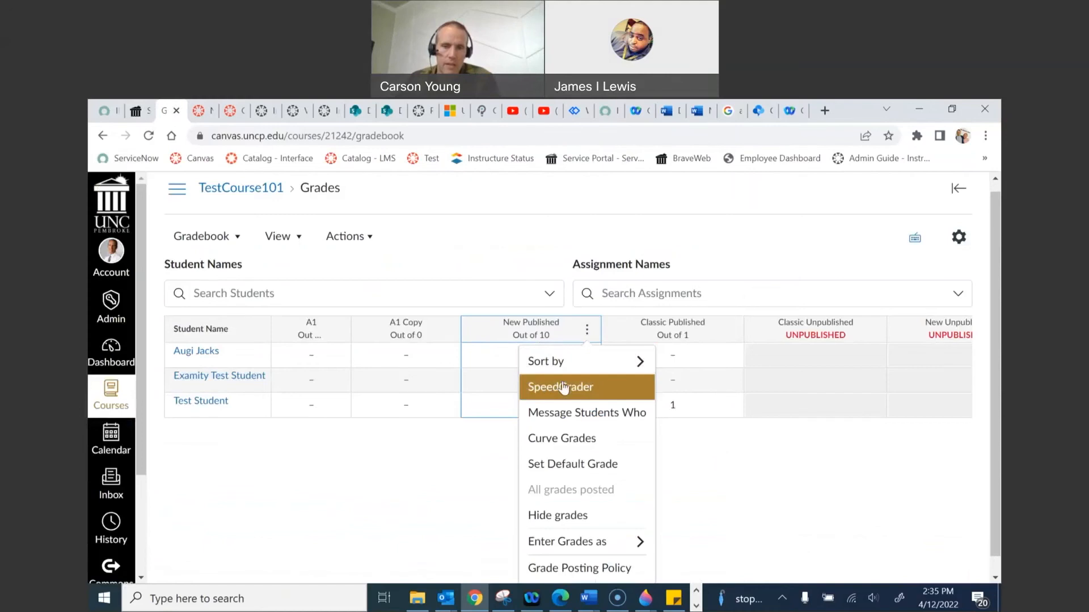
click(524, 212)
click(568, 361)
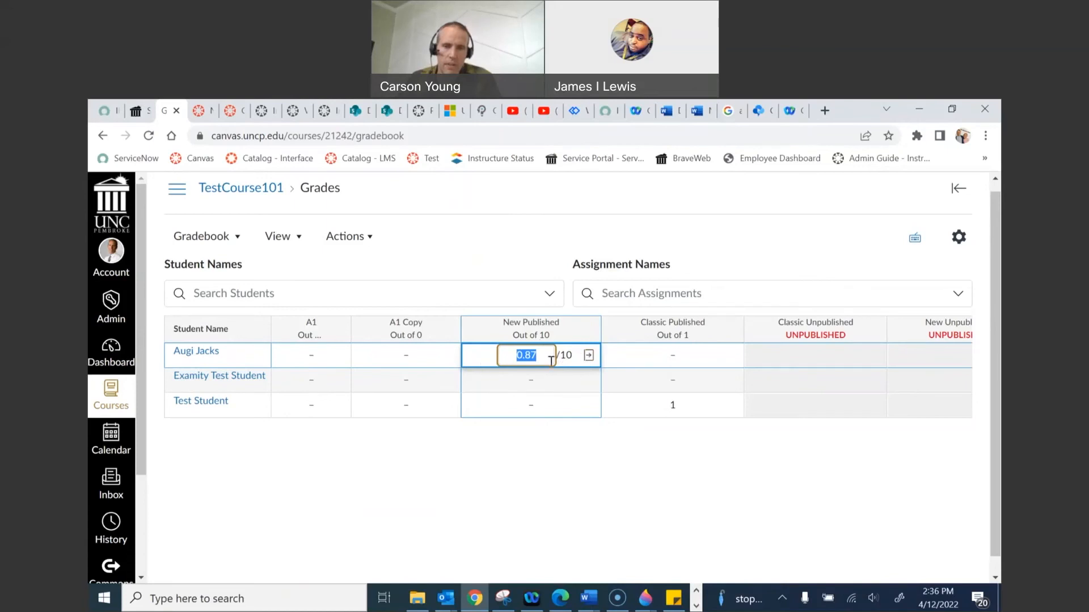
click(589, 357)
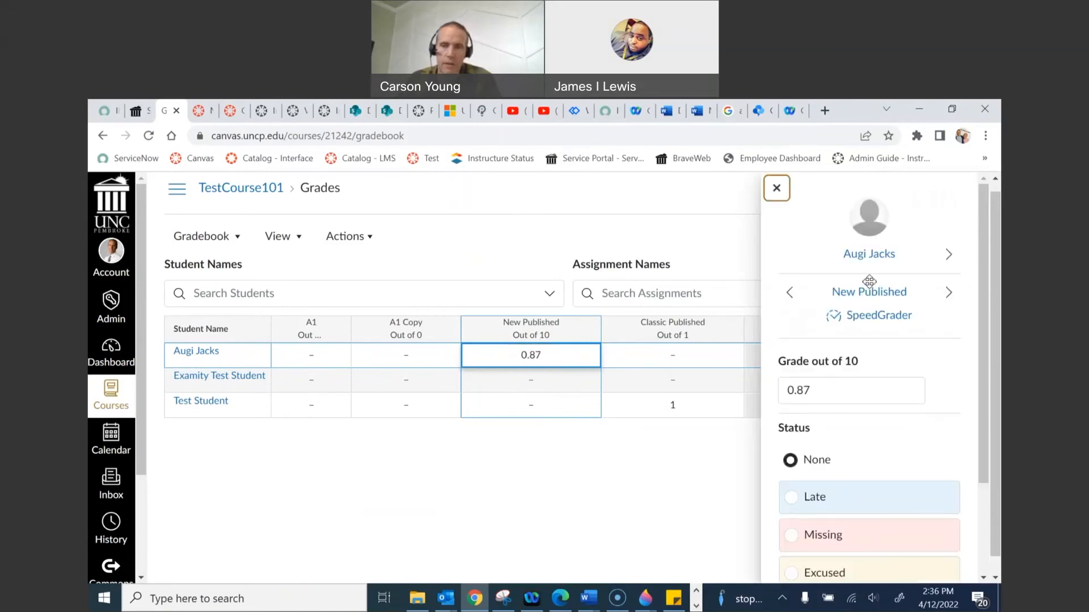
click(873, 319)
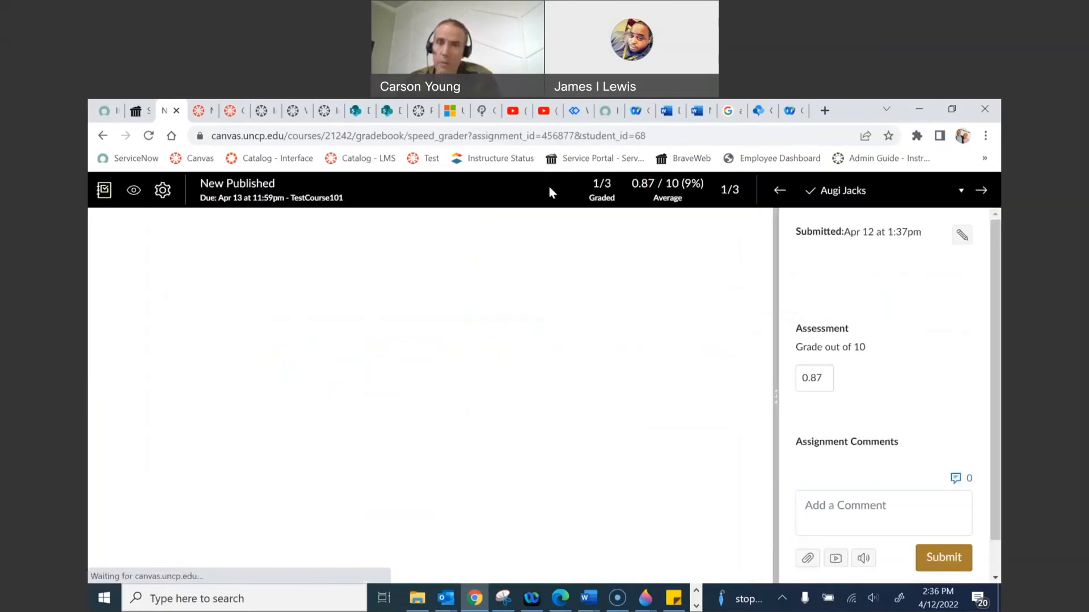